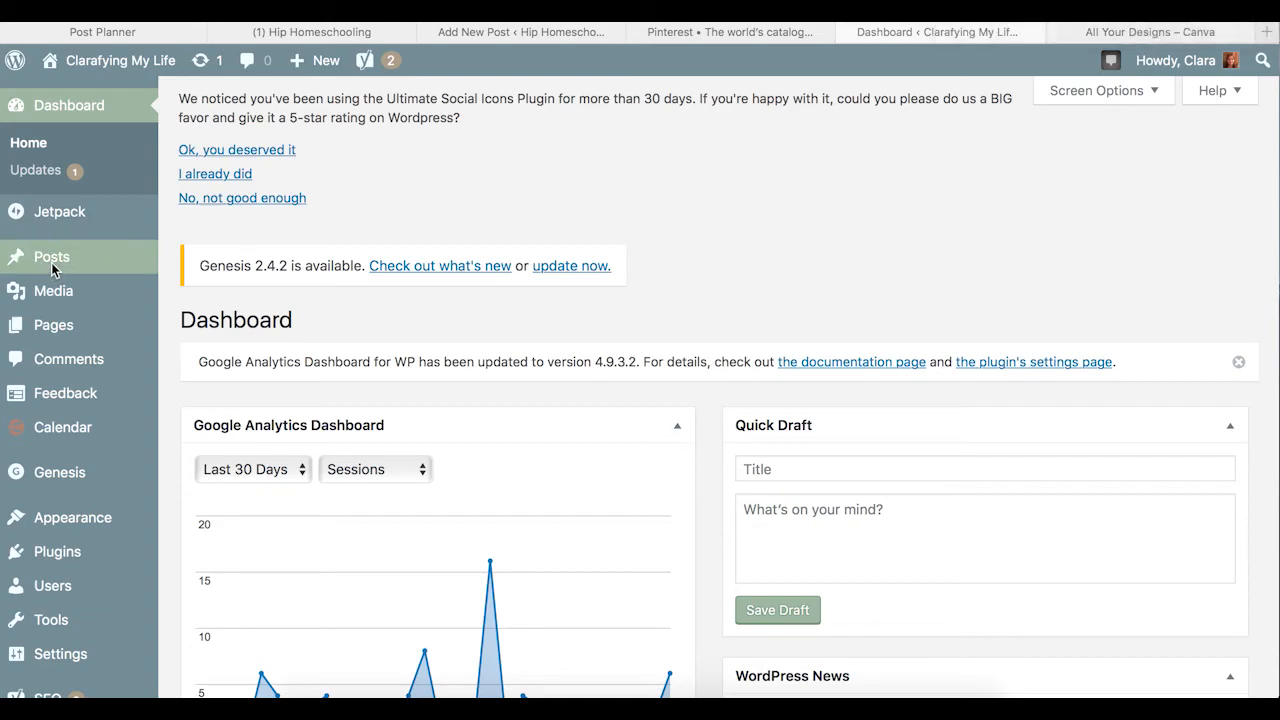
Open the list of all posts and start a new blog post
mouse_move(51, 262)
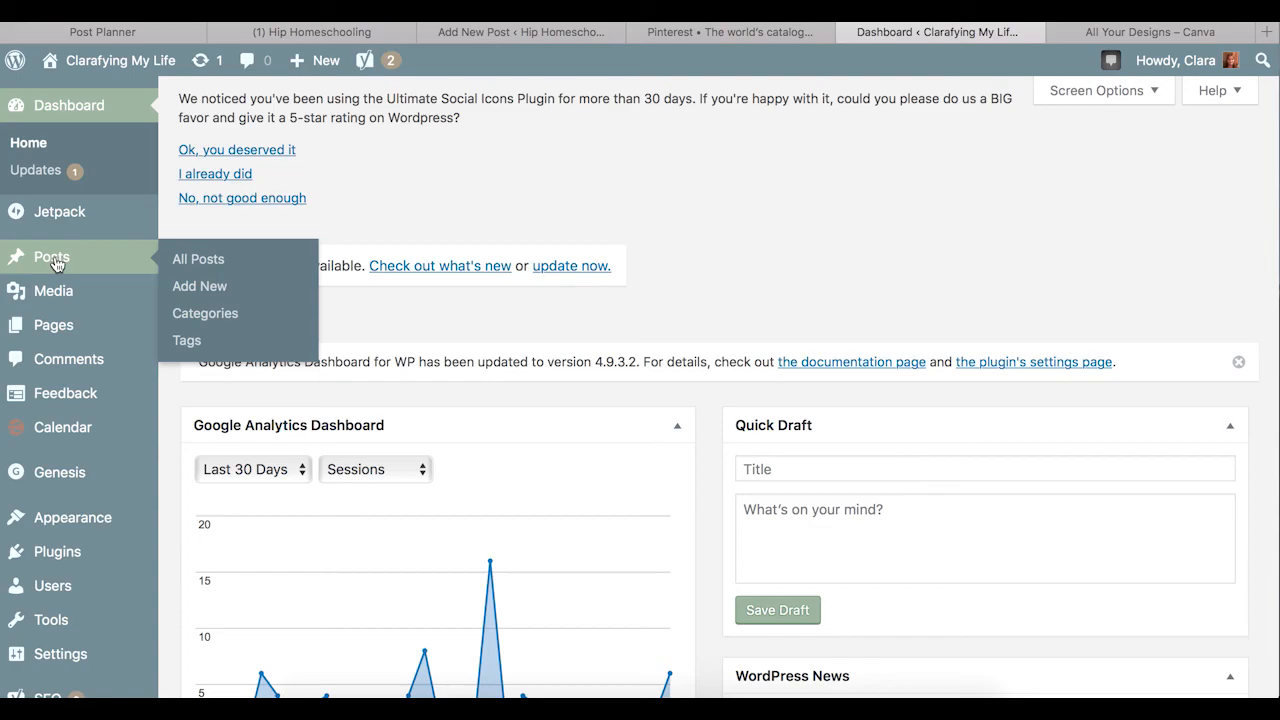
left_click(203, 272)
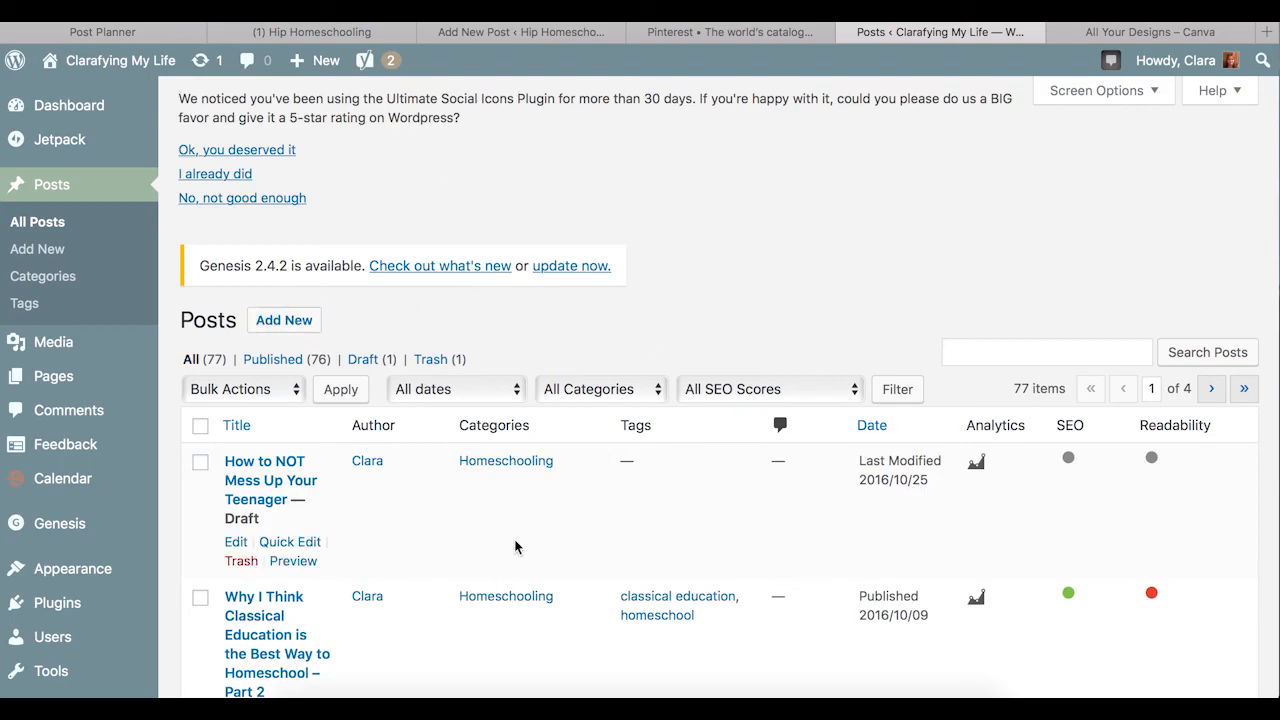
left_click(306, 328)
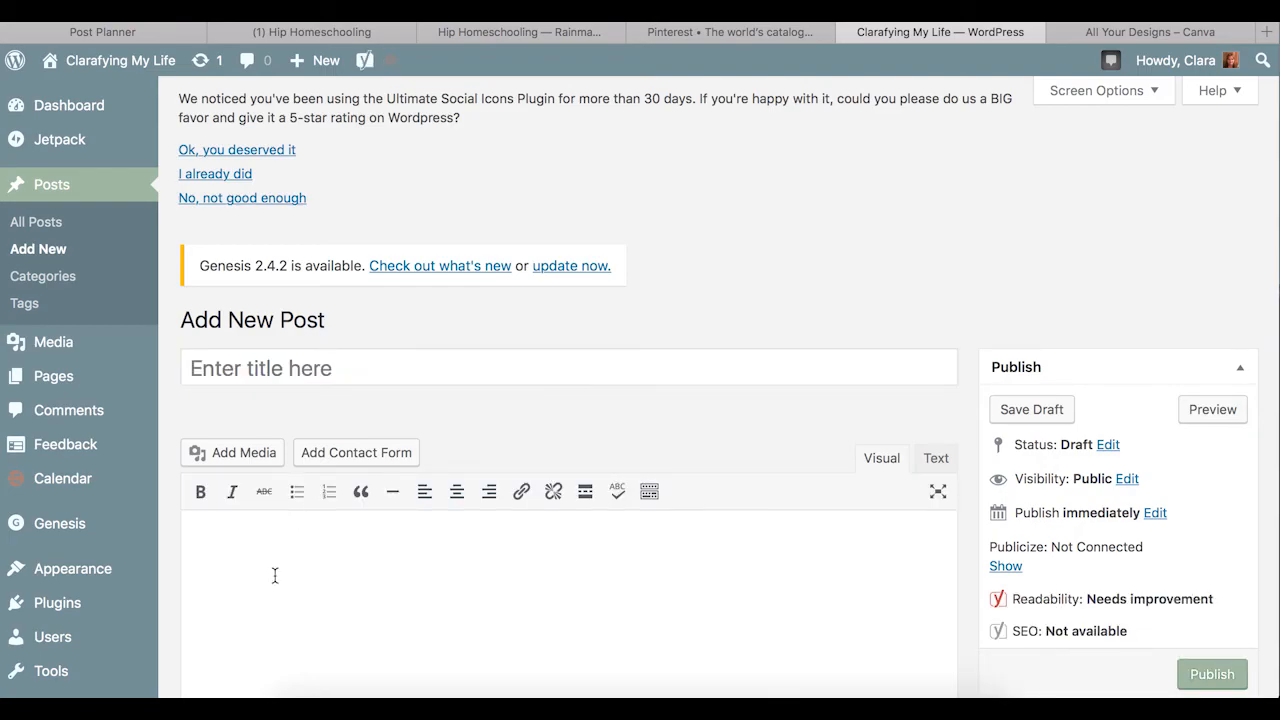
scroll(275, 576, "down", 5)
scroll(275, 576, "up", 1)
scroll(275, 576, "down", 1)
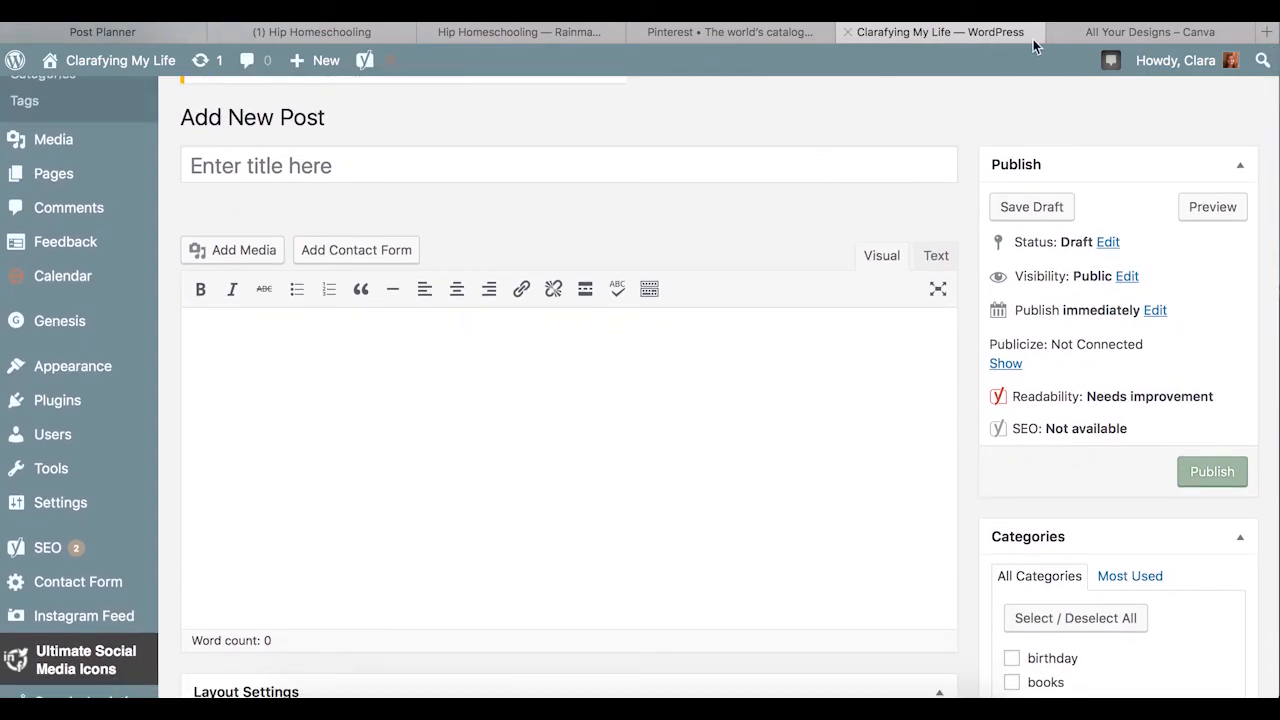
Switch to Canva and compare the "What is unschooling?" Pinterest graphic with the 1100px x 600px untitled design
left_click(1128, 31)
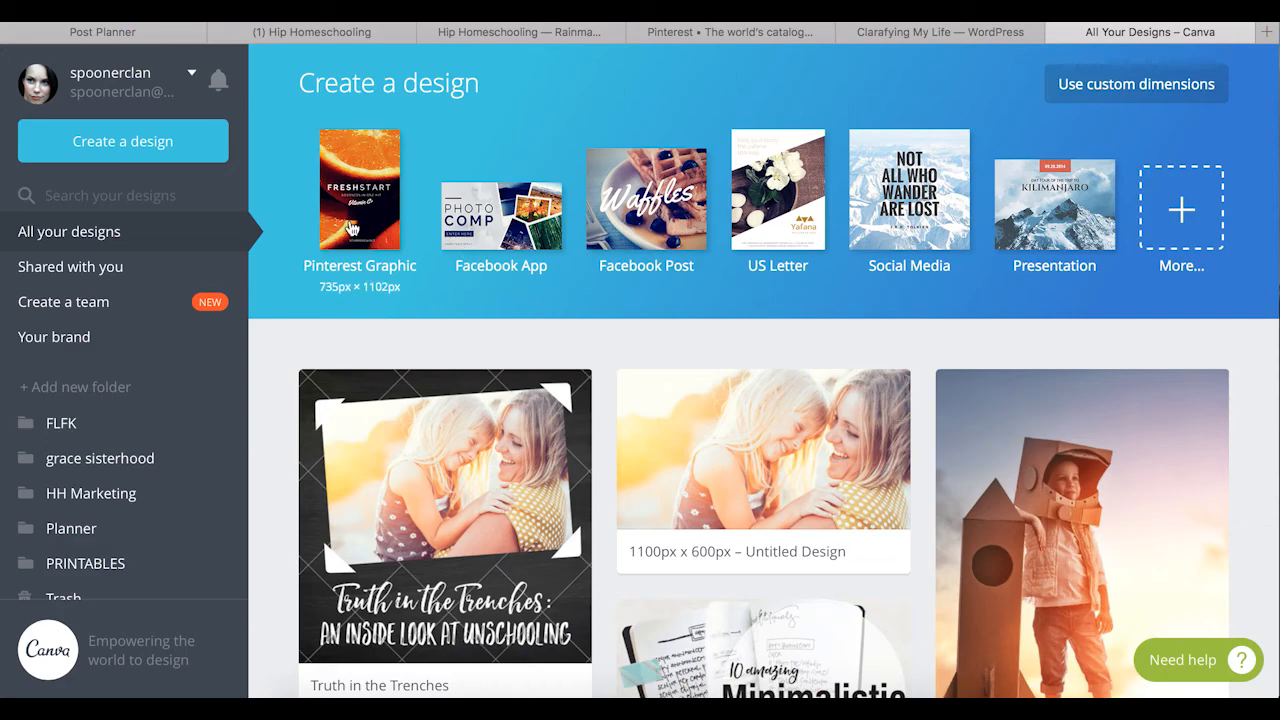
left_click(1024, 524)
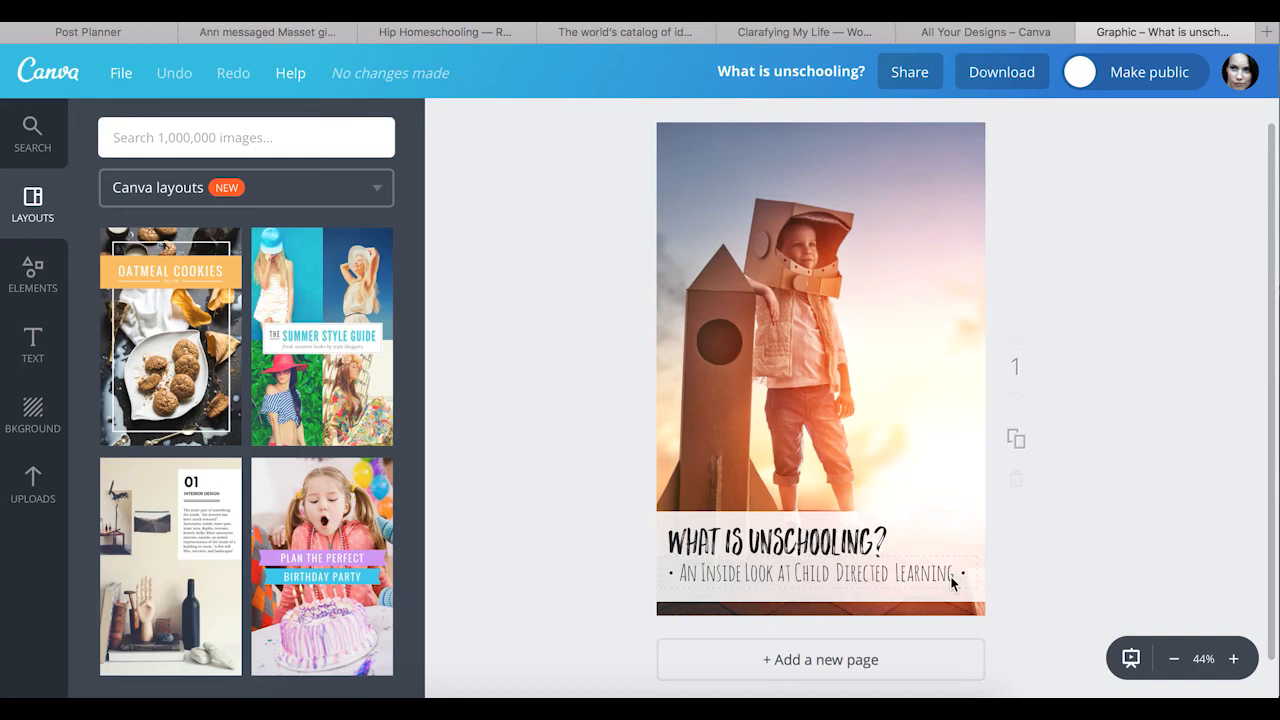
left_click(1004, 35)
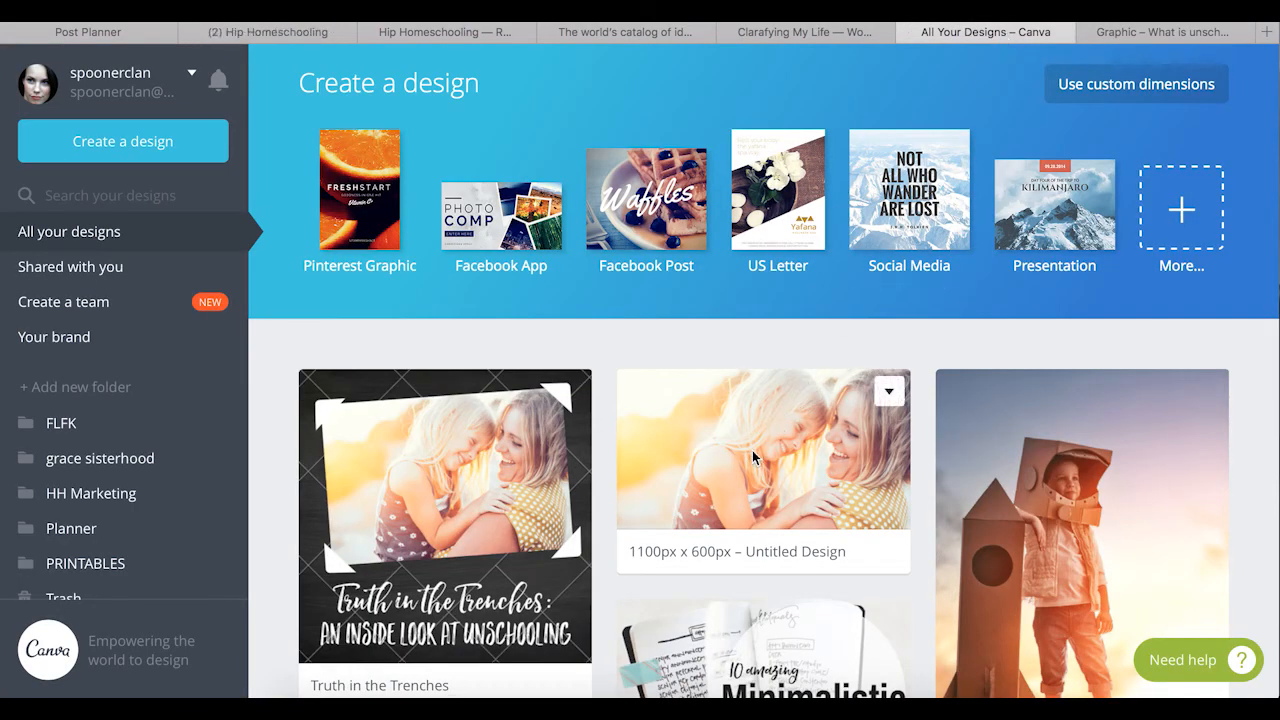
left_click(752, 451)
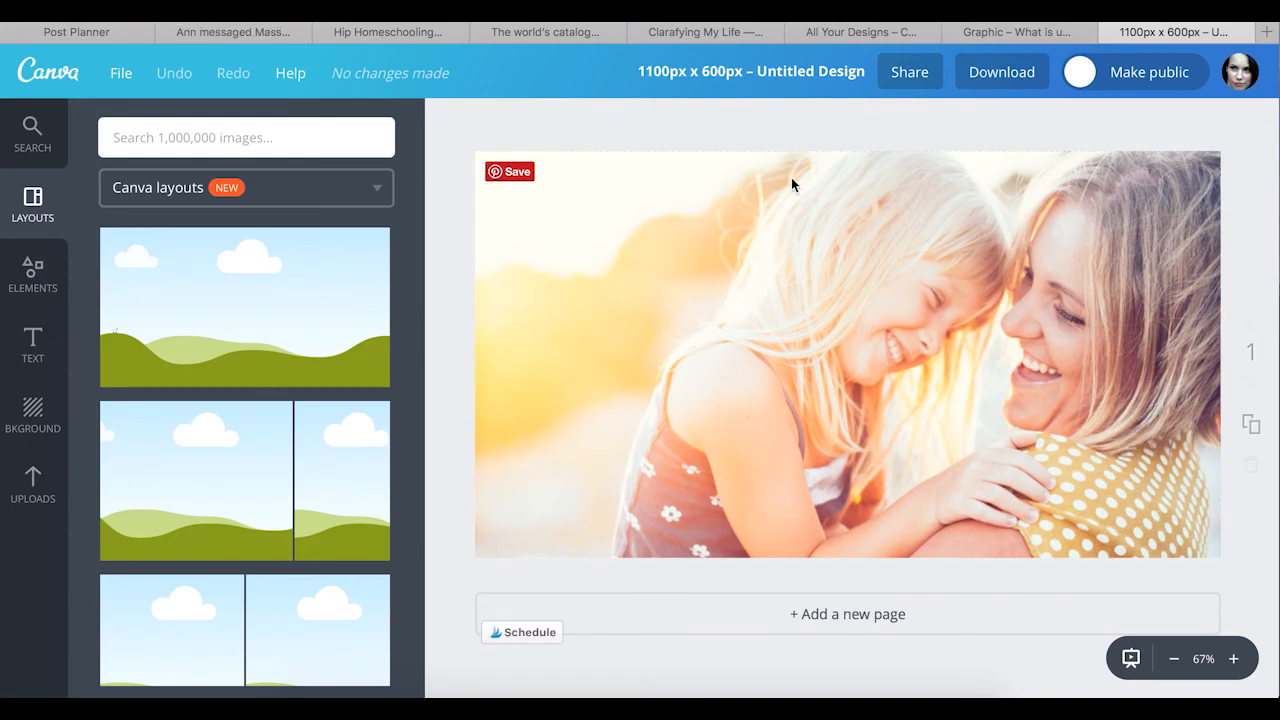
left_click(995, 34)
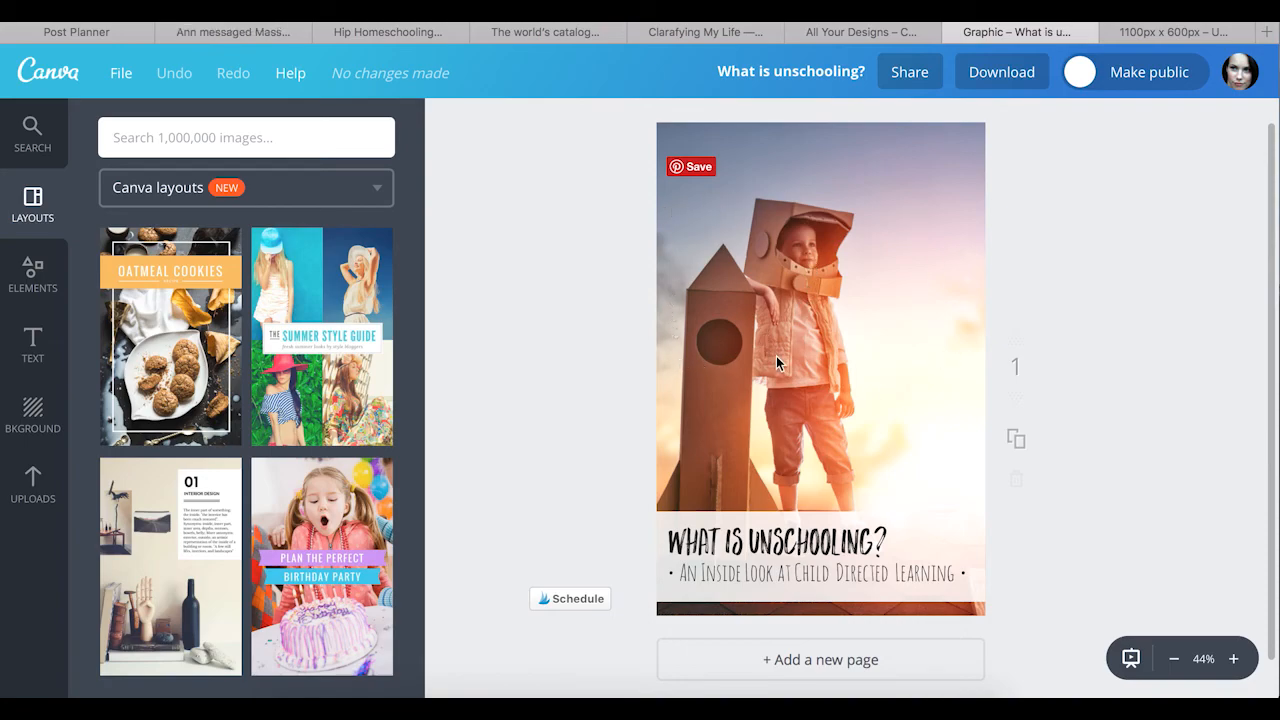
left_click(1188, 38)
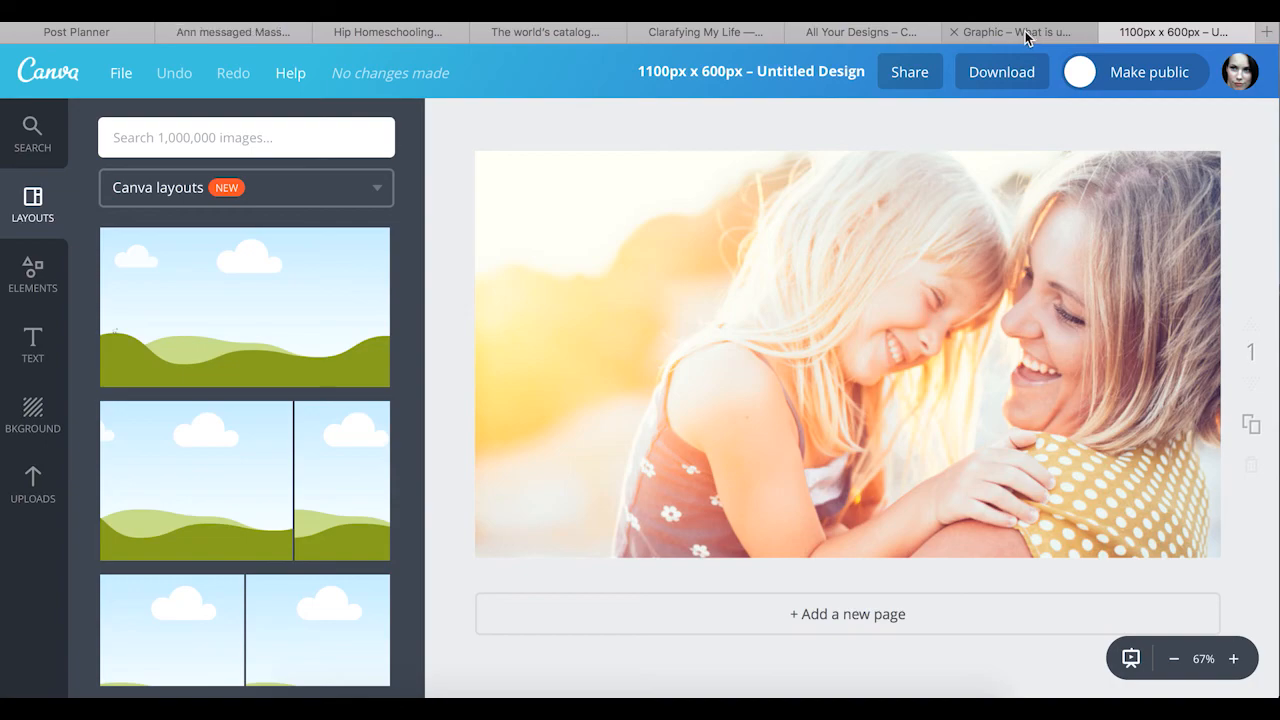
left_click(1030, 34)
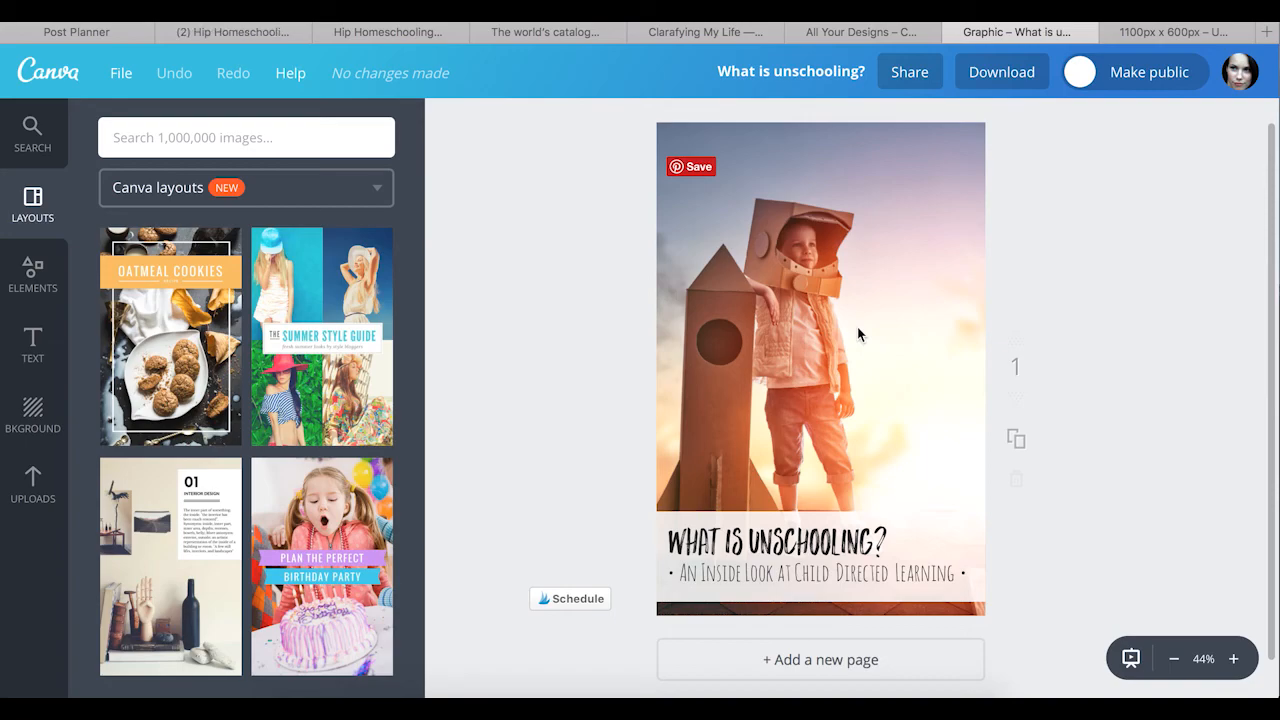
Return to the new WordPress post and write "Intro." with the placeholder text "lkjsdlfkjsdf" four lines below it
left_click(862, 33)
left_click(716, 33)
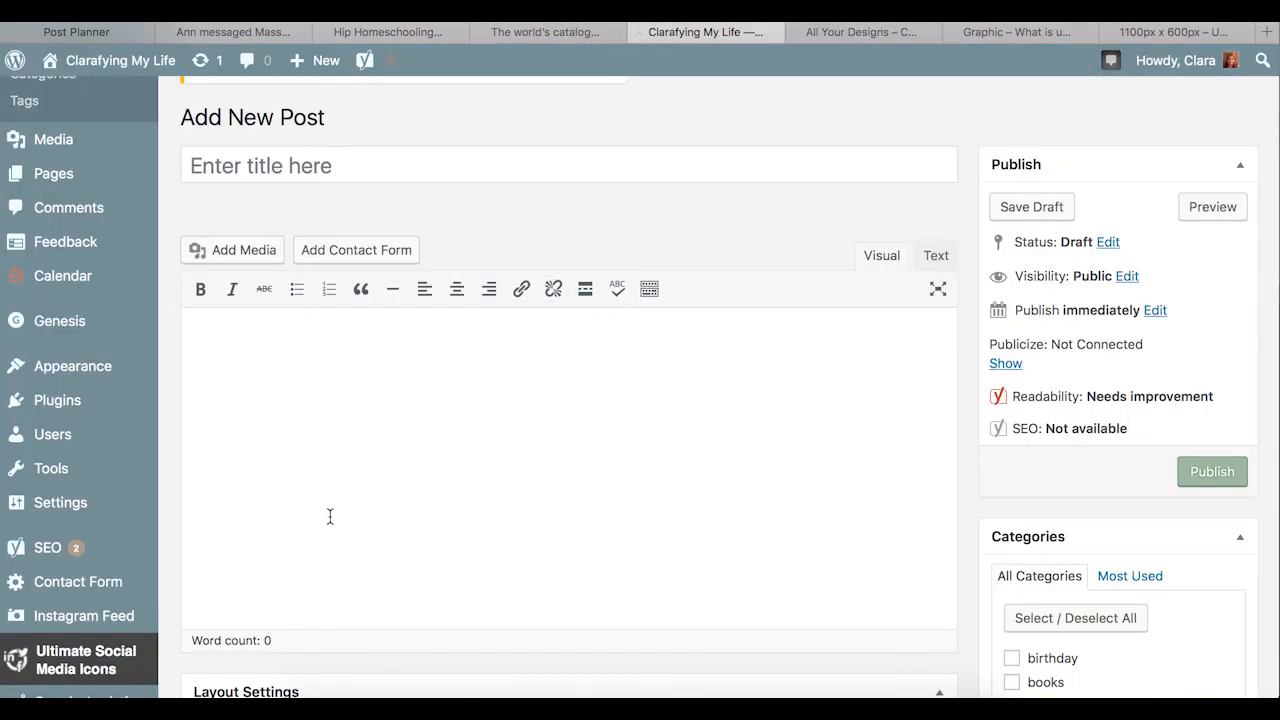
type("Intro.")
key("Return")
key("Return")
key("Return")
key("Return")
type("lkjsdlfkjsdf")
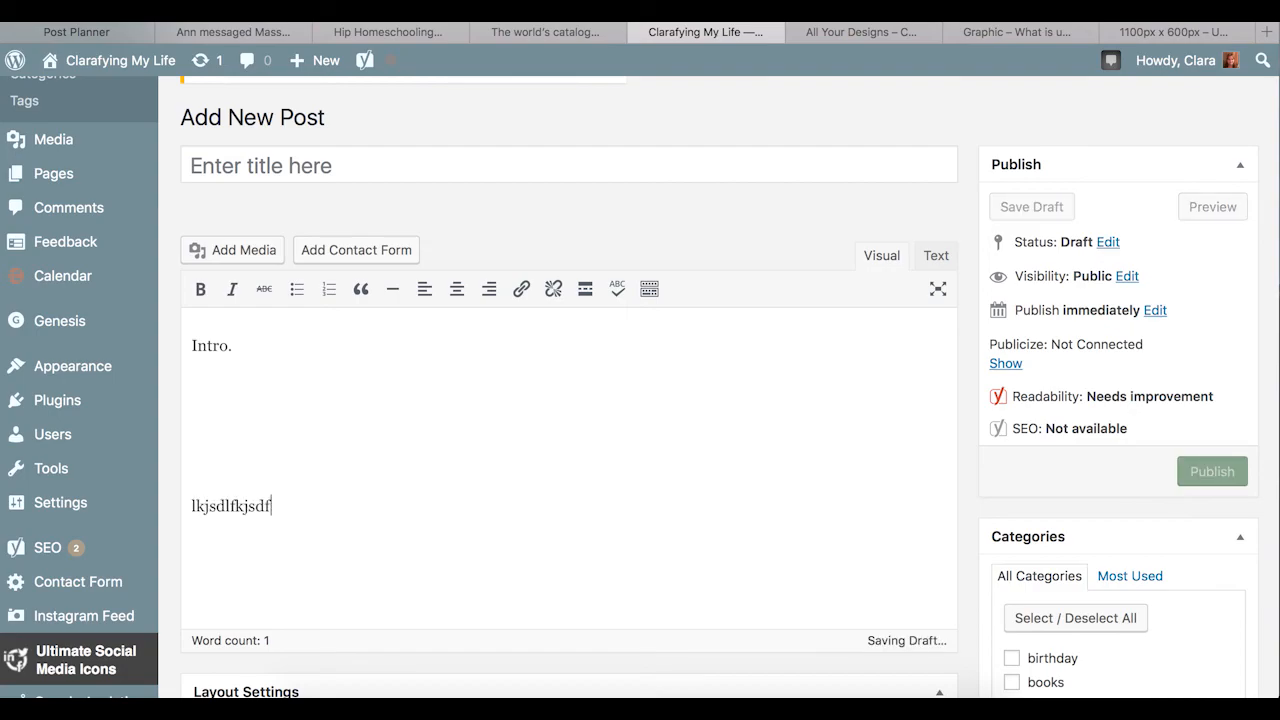
Find the Yoast SEO focus keyword field beneath the post editor
scroll(411, 439, "down", 2)
scroll(410, 439, "down", 10)
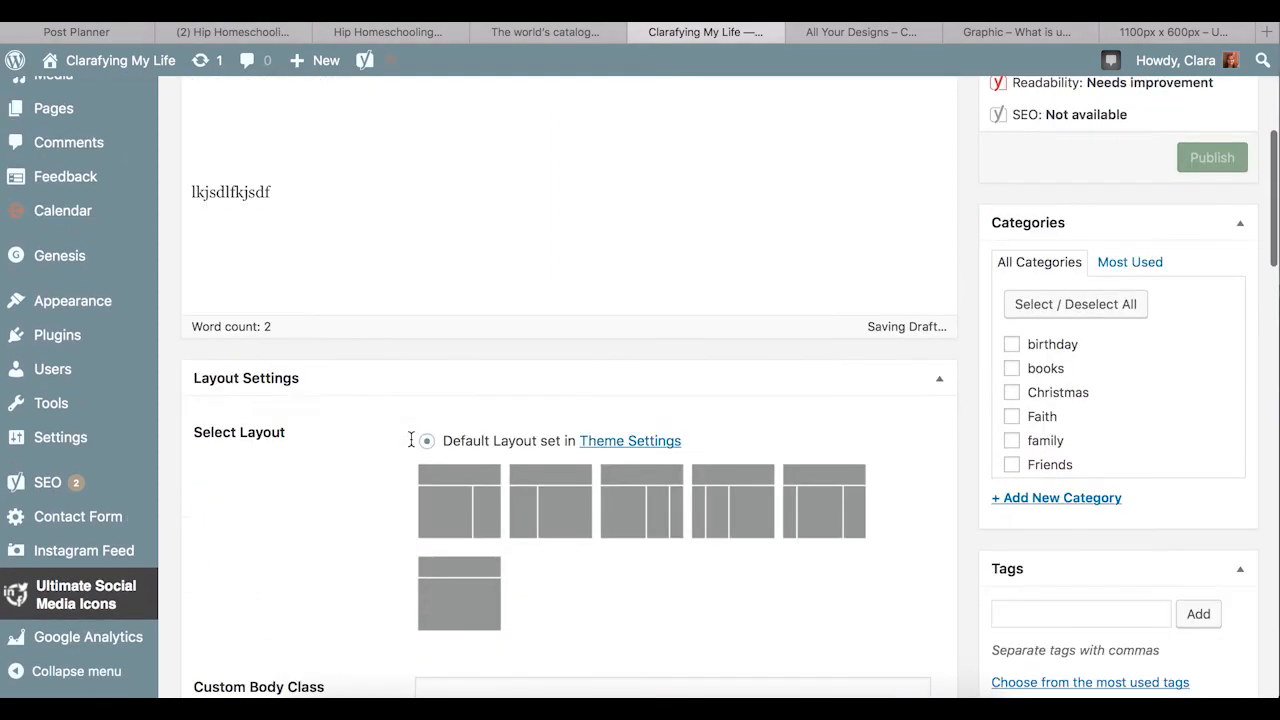
scroll(410, 440, "down", 5)
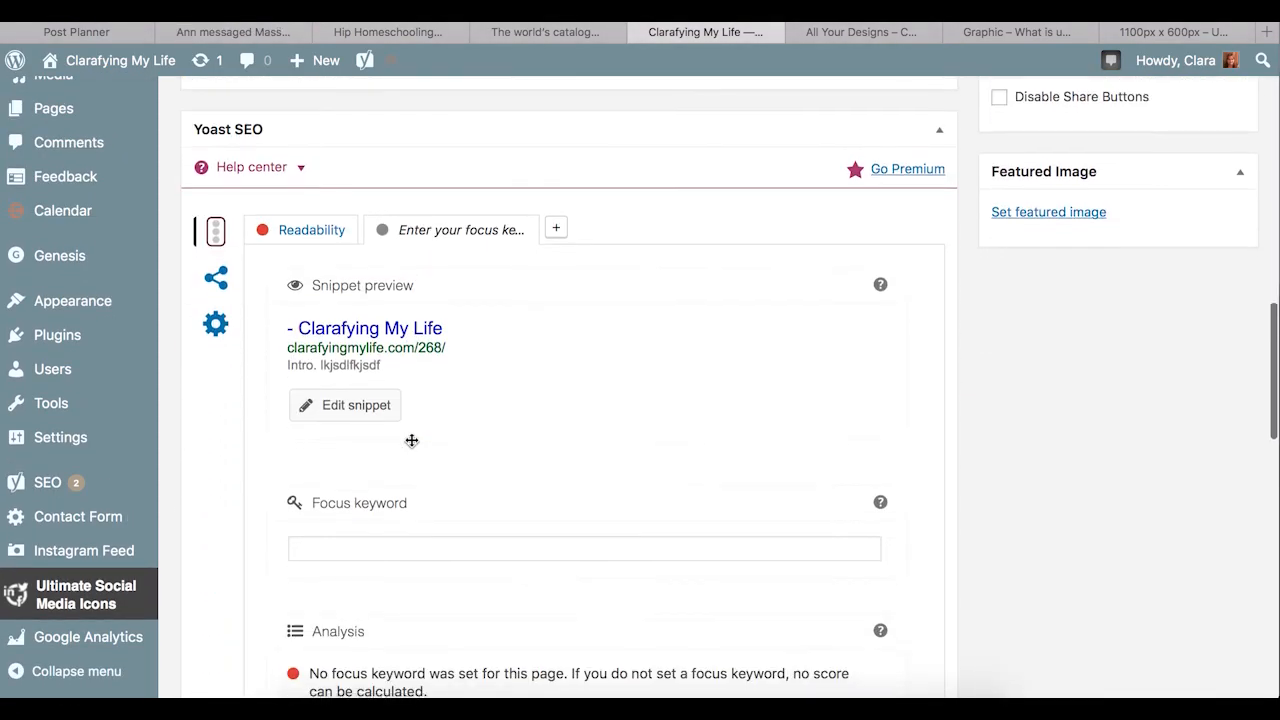
left_click(363, 469)
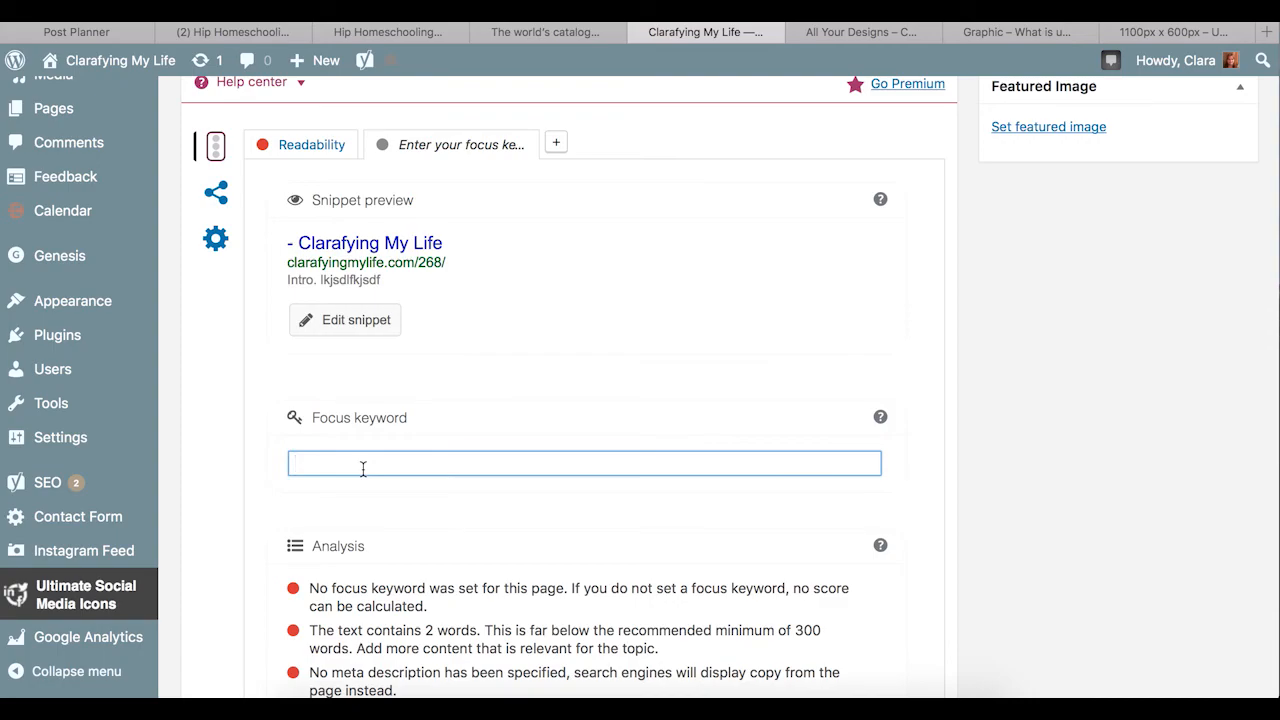
scroll(363, 469, "up", 15)
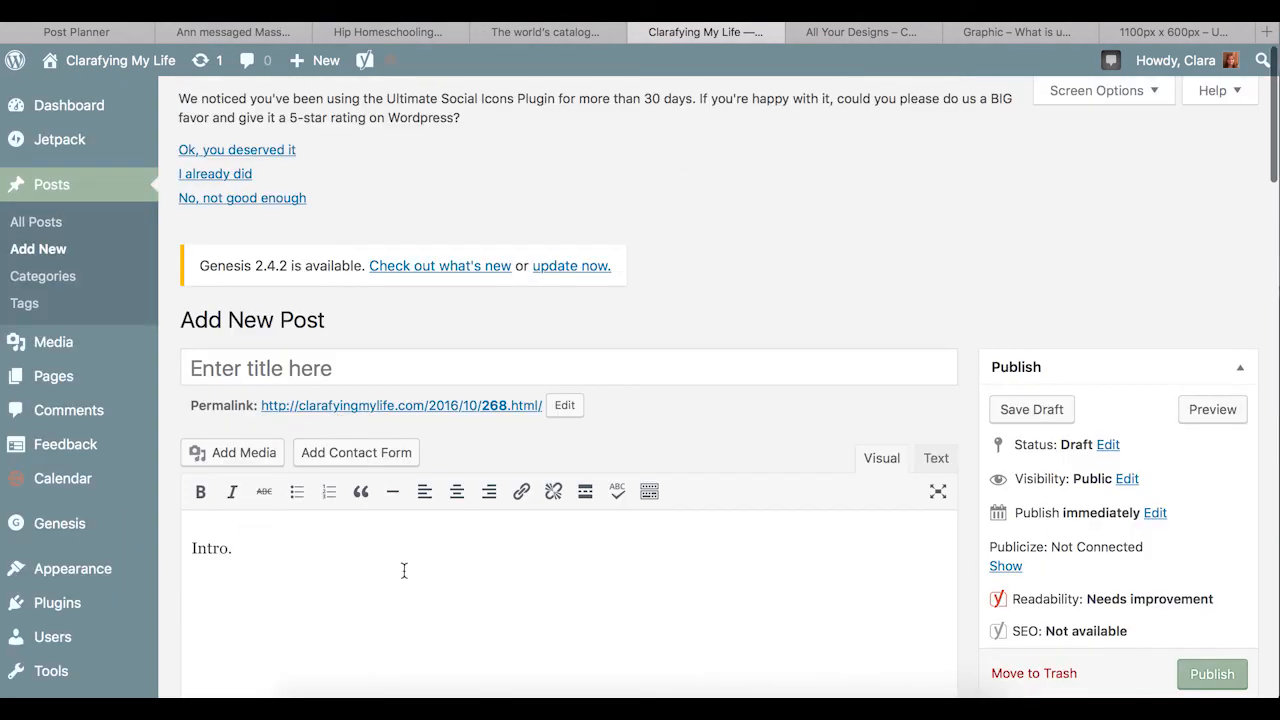
Title the post "what is unschooling" and set its permalink slug to the same phrase
left_click(260, 368)
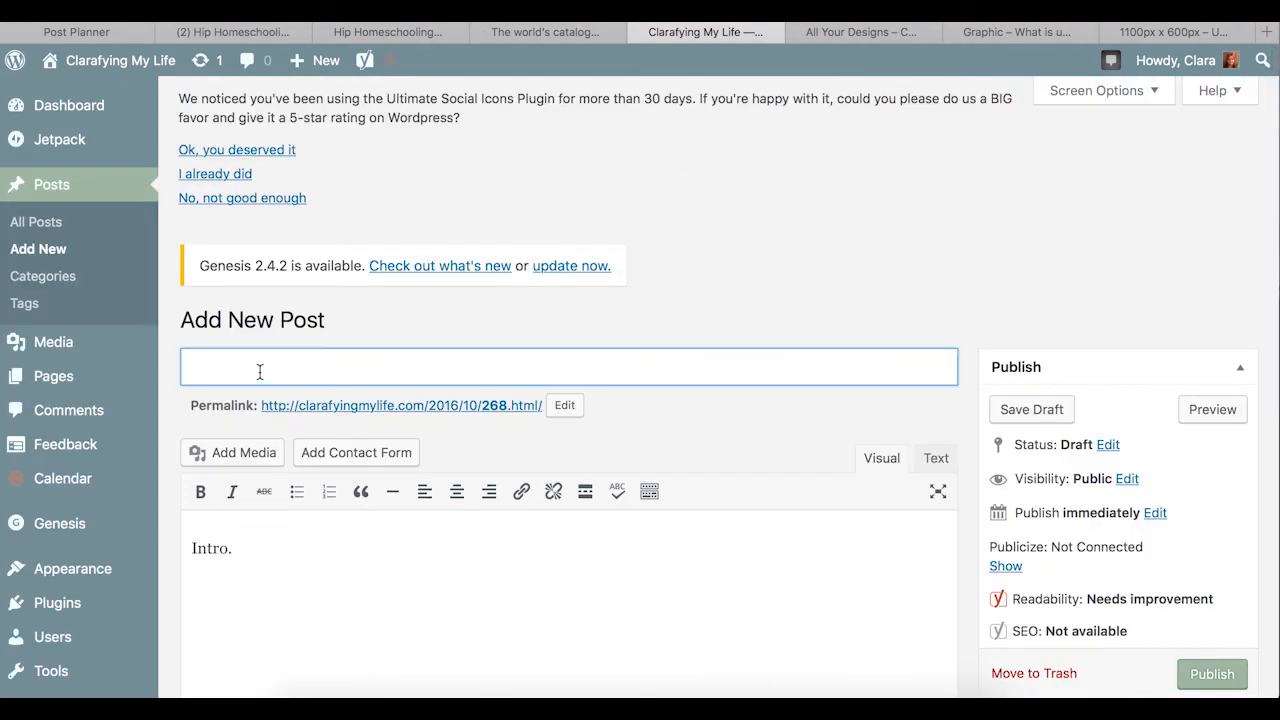
left_click(566, 408)
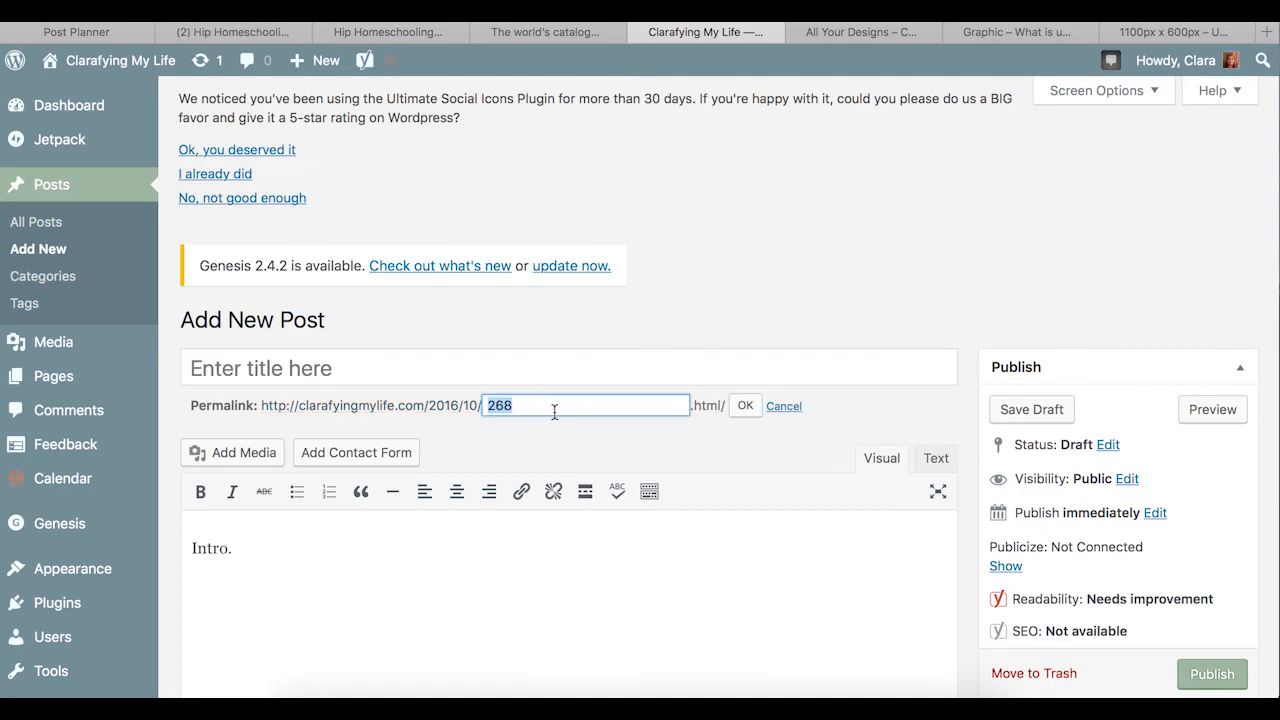
left_click(394, 377)
type("what is unschooling")
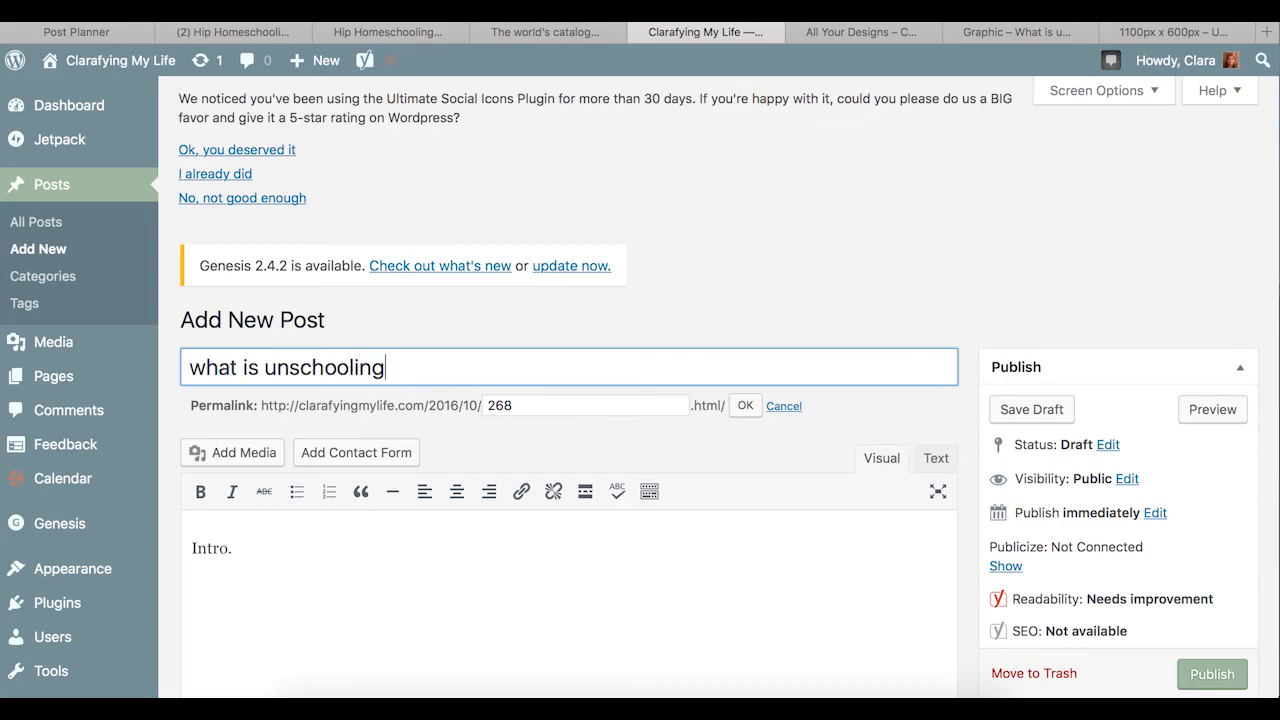
double_click(541, 405)
type("w")
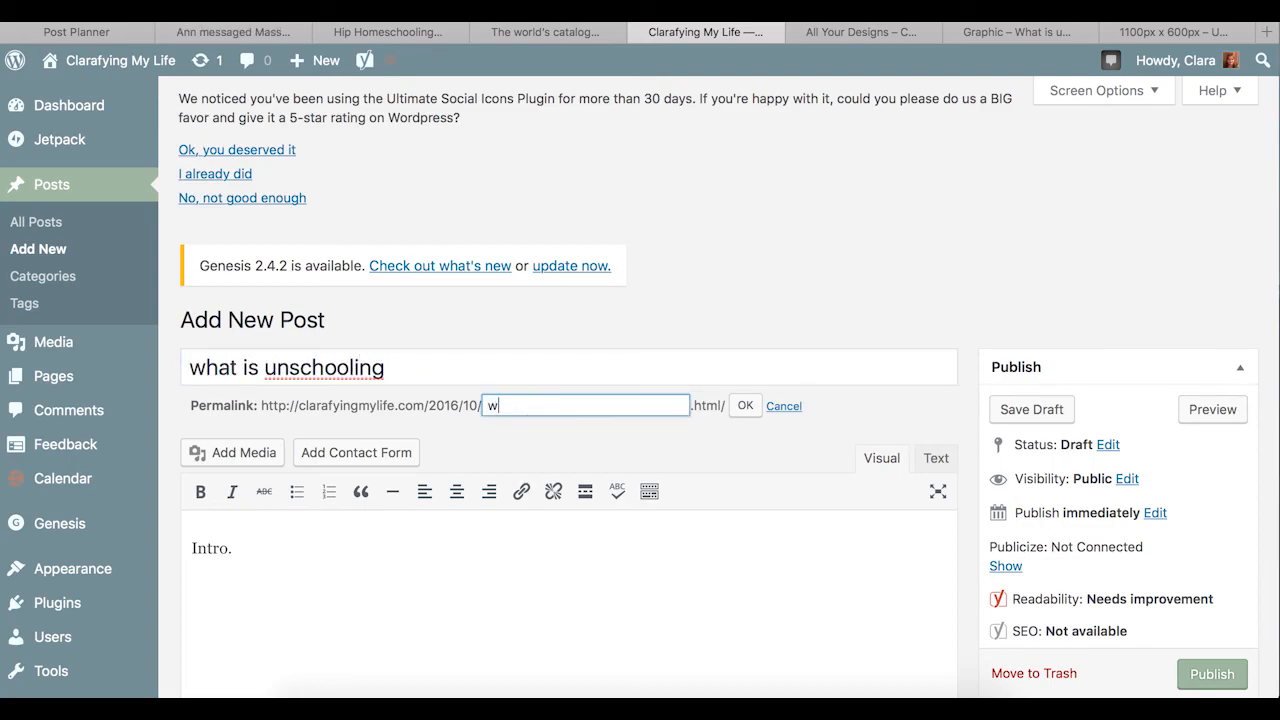
type("hat is unschooling")
left_click(745, 405)
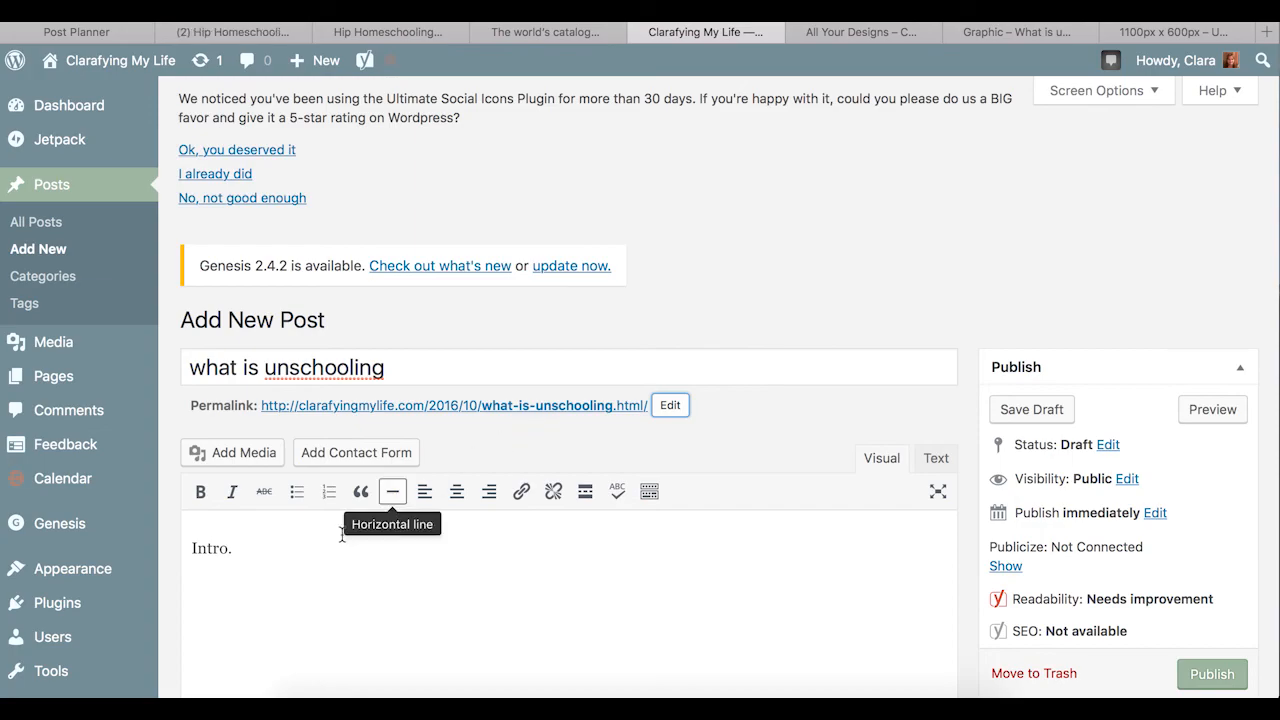
Continue the intro line with "have ou ever wondering what is unschooling?" and add a "blah" paragraph a couple of lines below
left_click(278, 553)
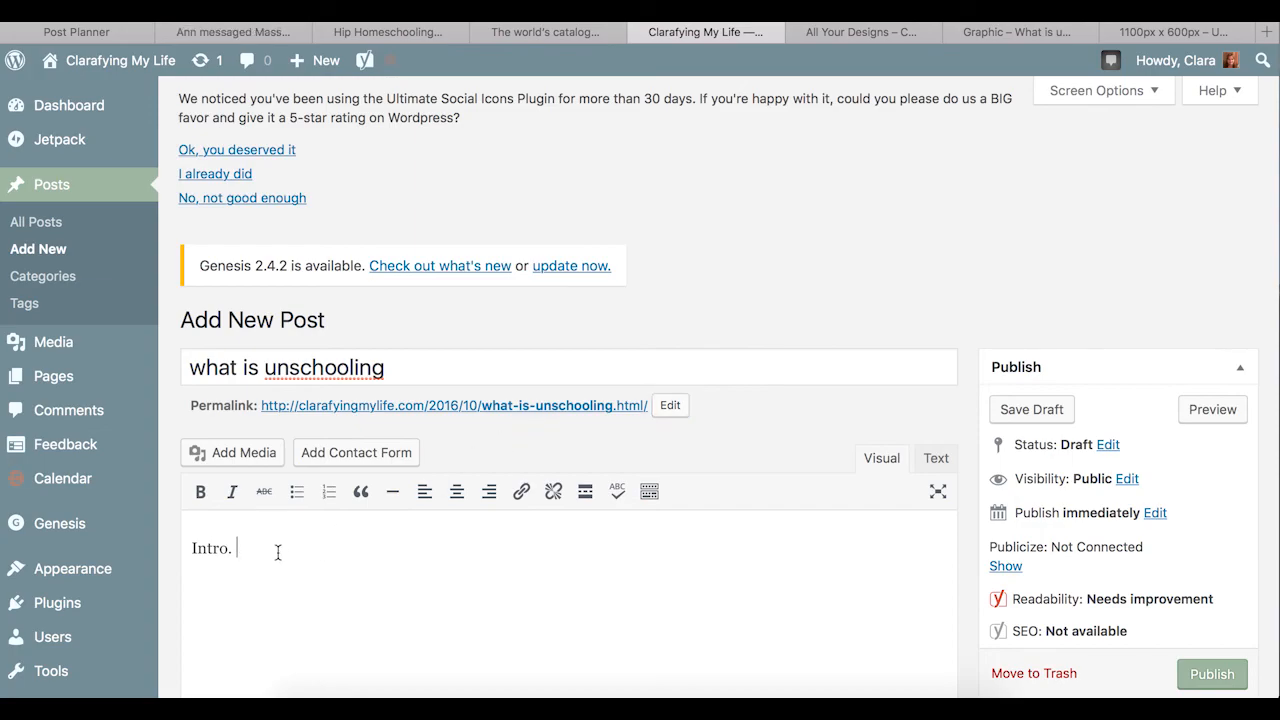
type("have ou ever wondering what is u")
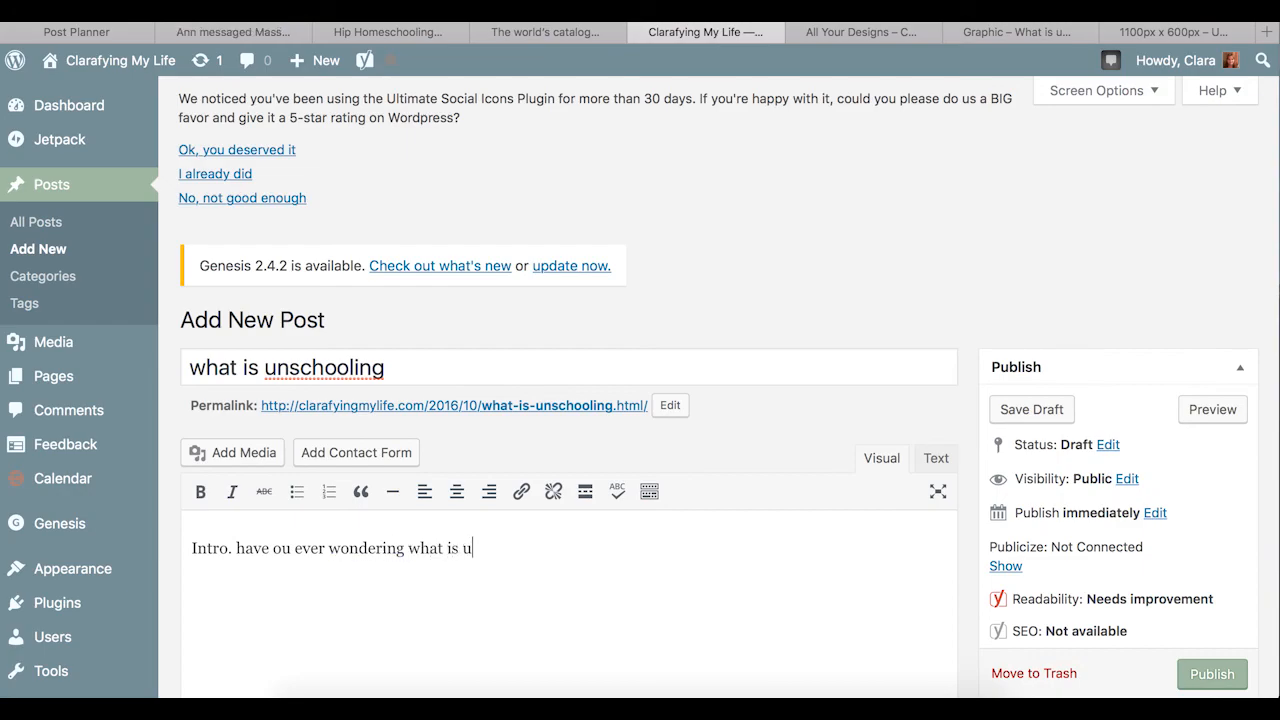
type("nschooling?")
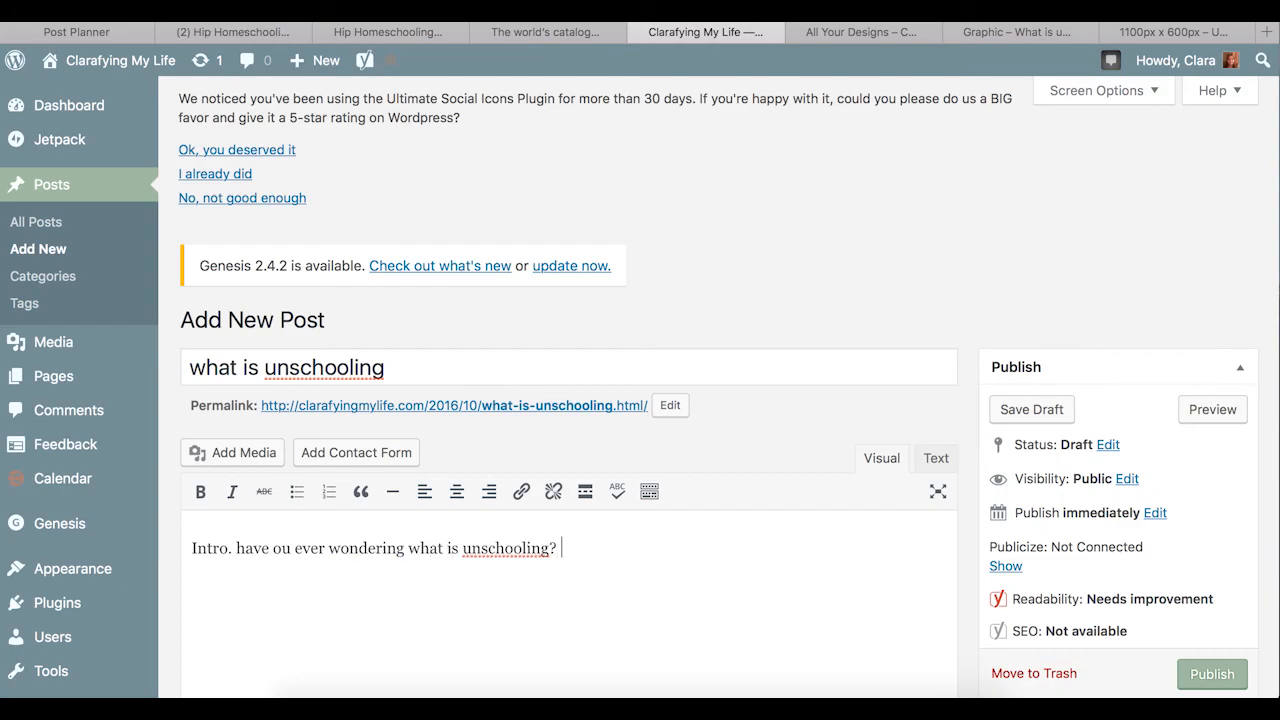
key("Return")
key("Return")
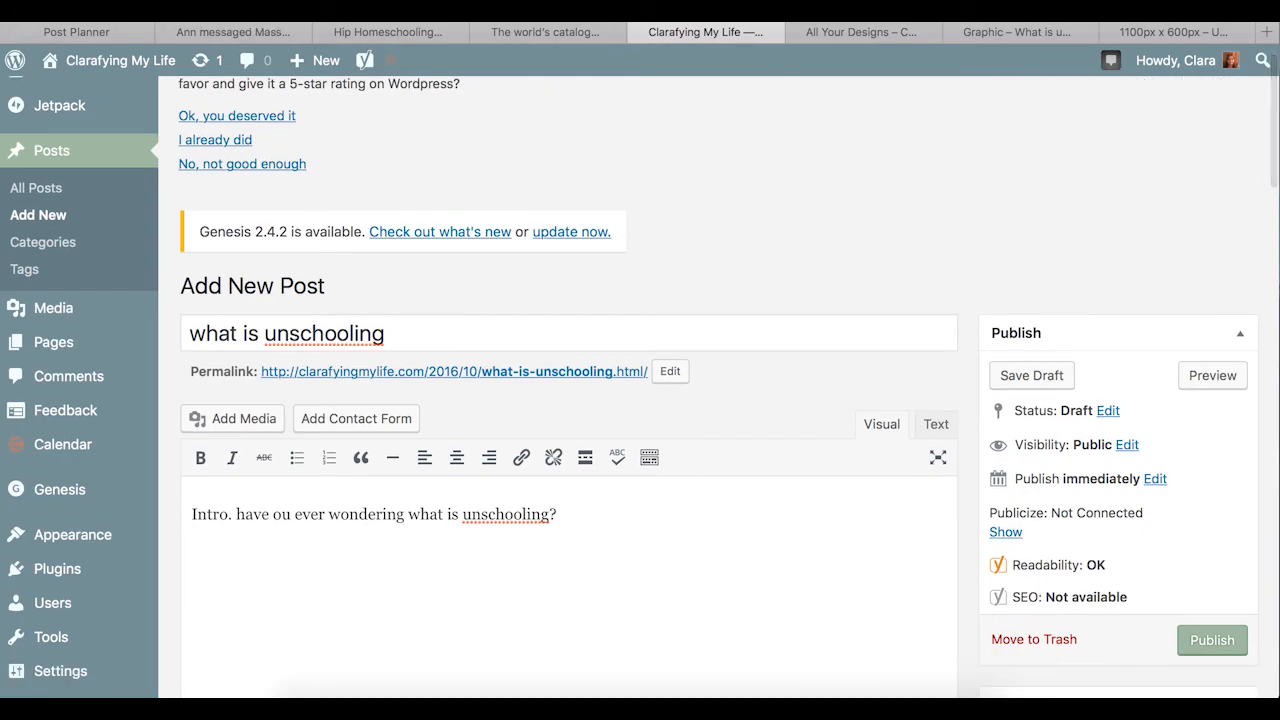
type("blah")
key("Return")
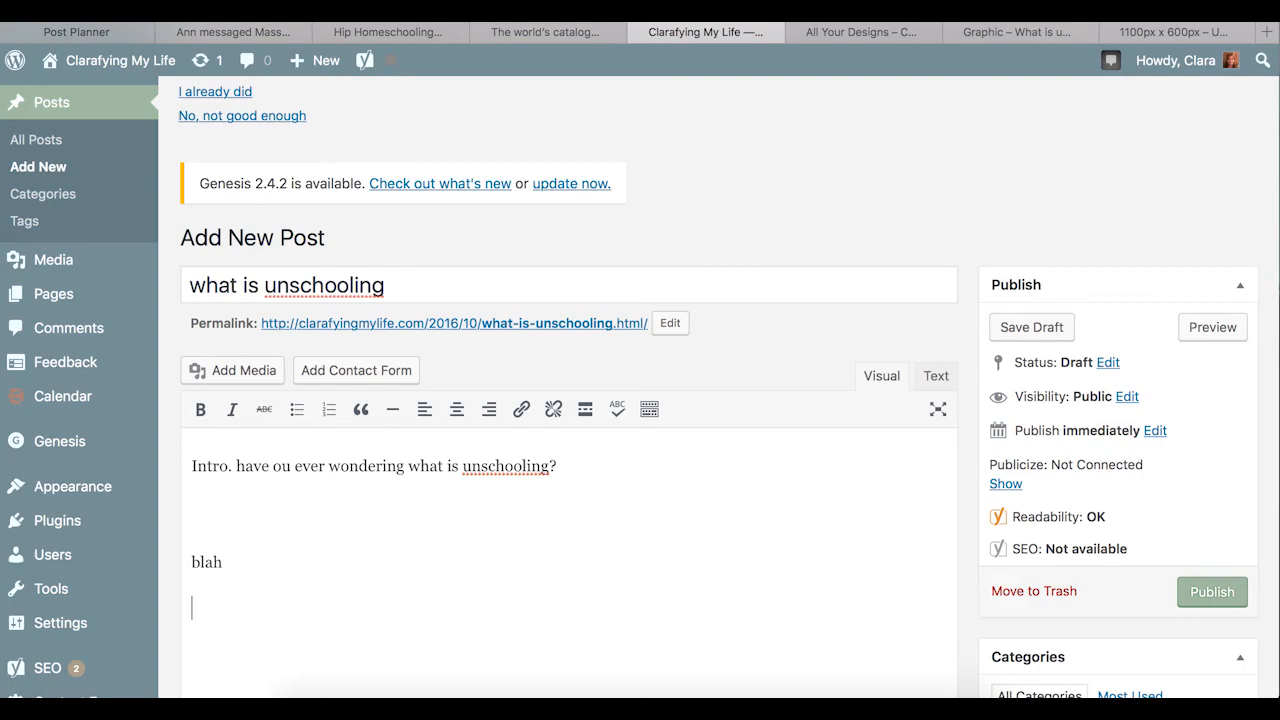
Upload "What is unschooling?.png" and "Untitled design-70.png" from Downloads to the post's media library
left_click(262, 381)
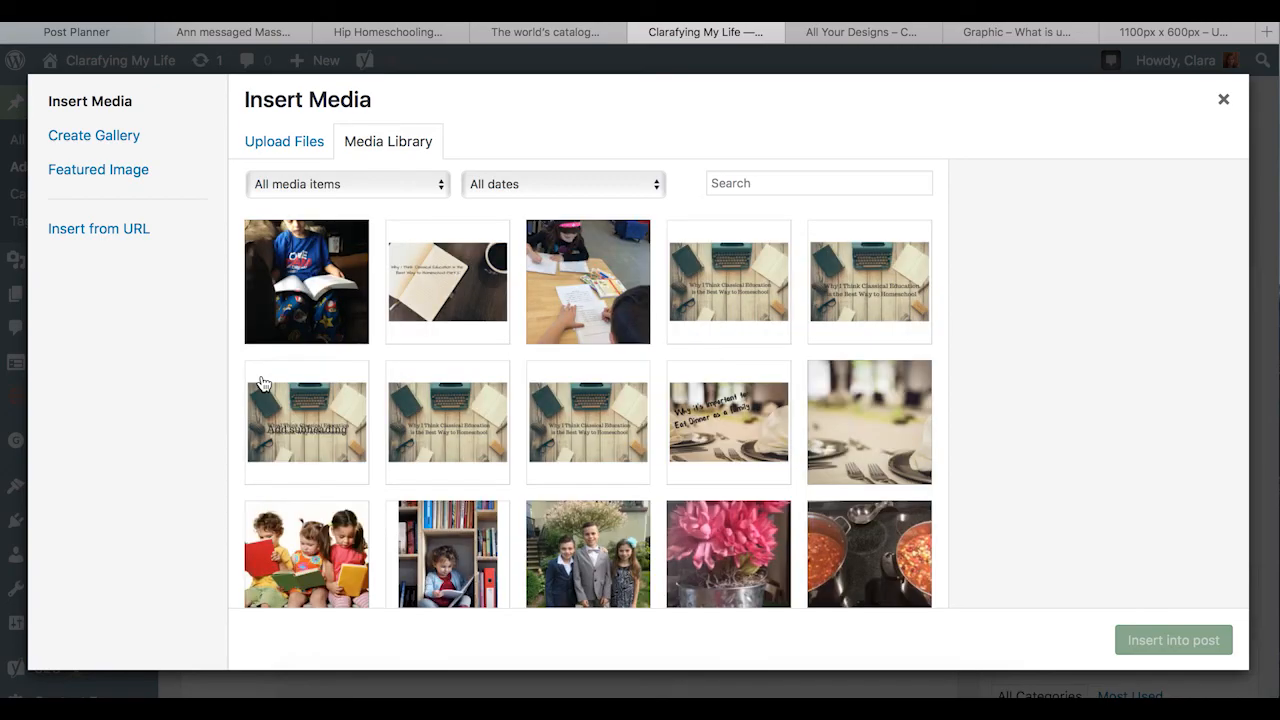
left_click(292, 143)
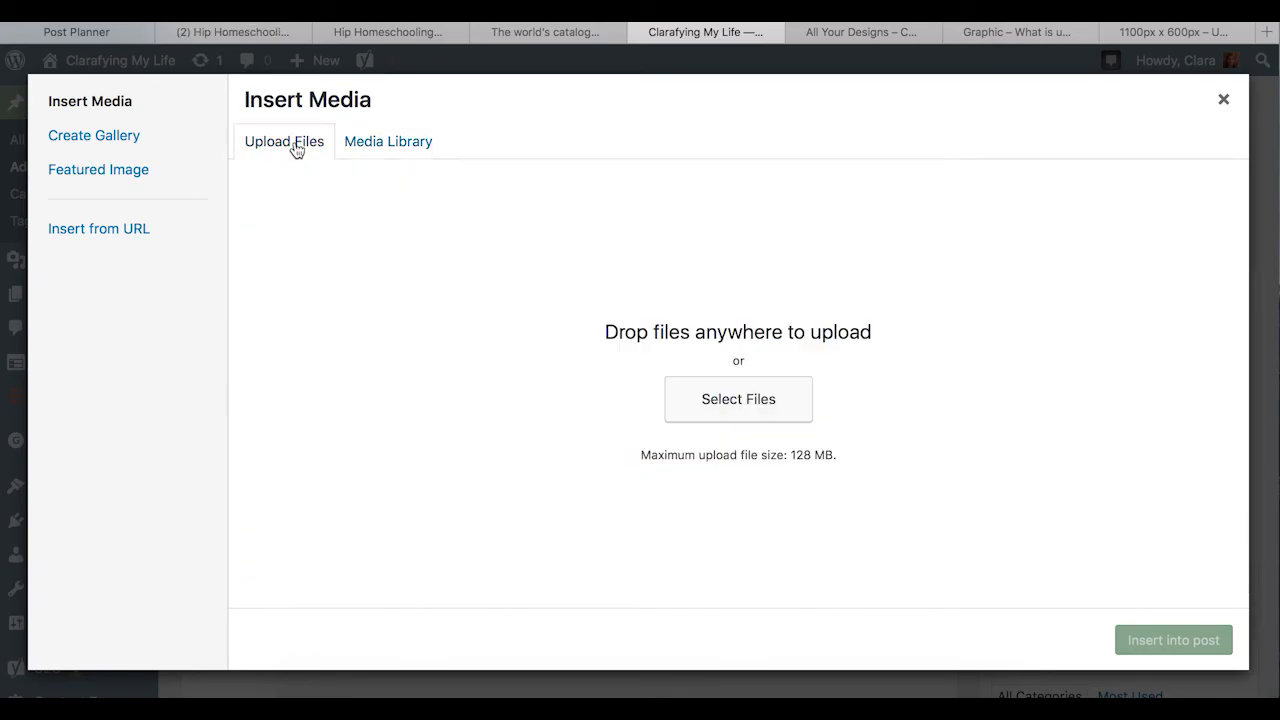
left_click(759, 410)
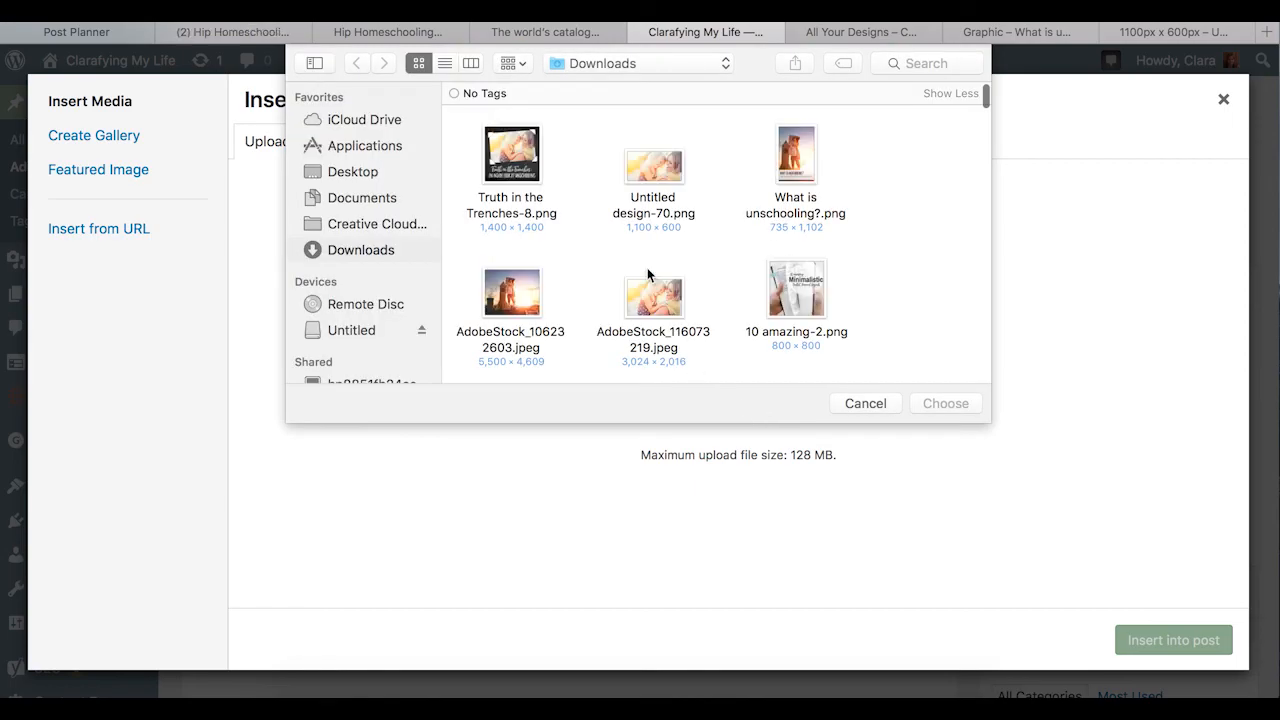
left_click(790, 160)
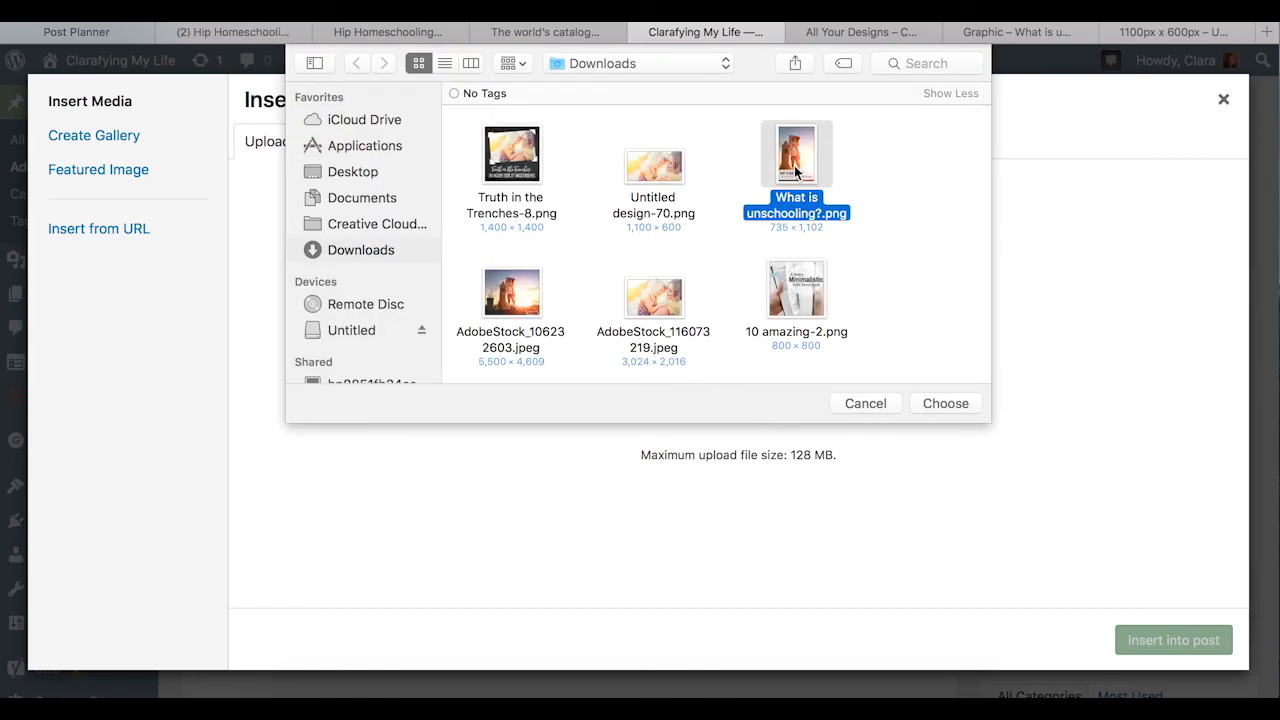
left_click(663, 163, "super")
left_click(942, 403)
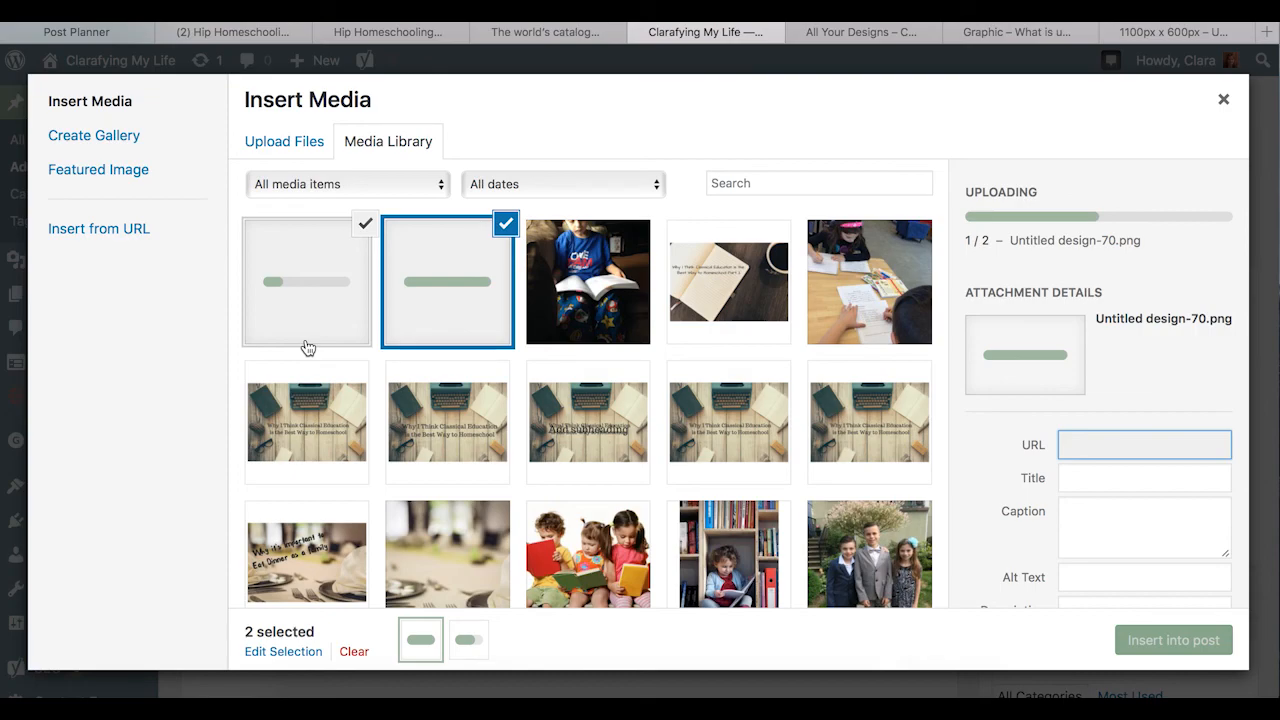
Replace the title of What-is-unschooling.png with "What is unschooling? unschooling | unschooling blog posts | unschooling curriculum |"
left_click(355, 652)
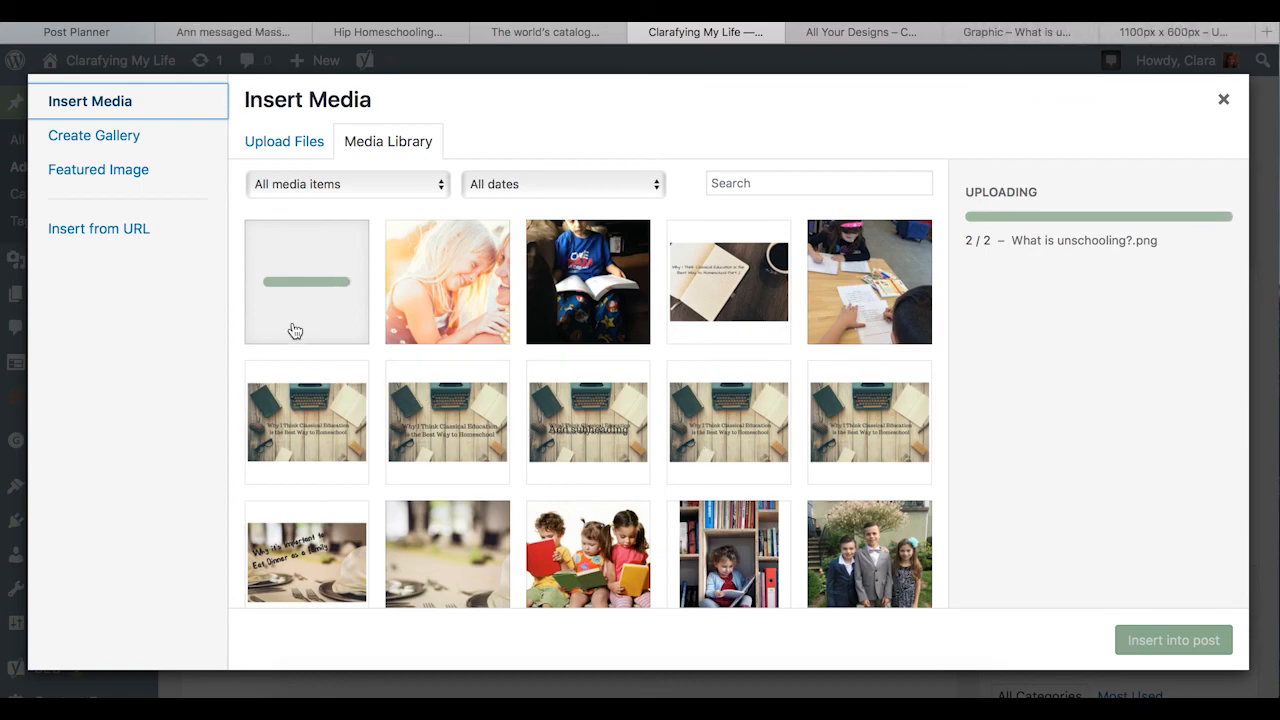
left_click(294, 330)
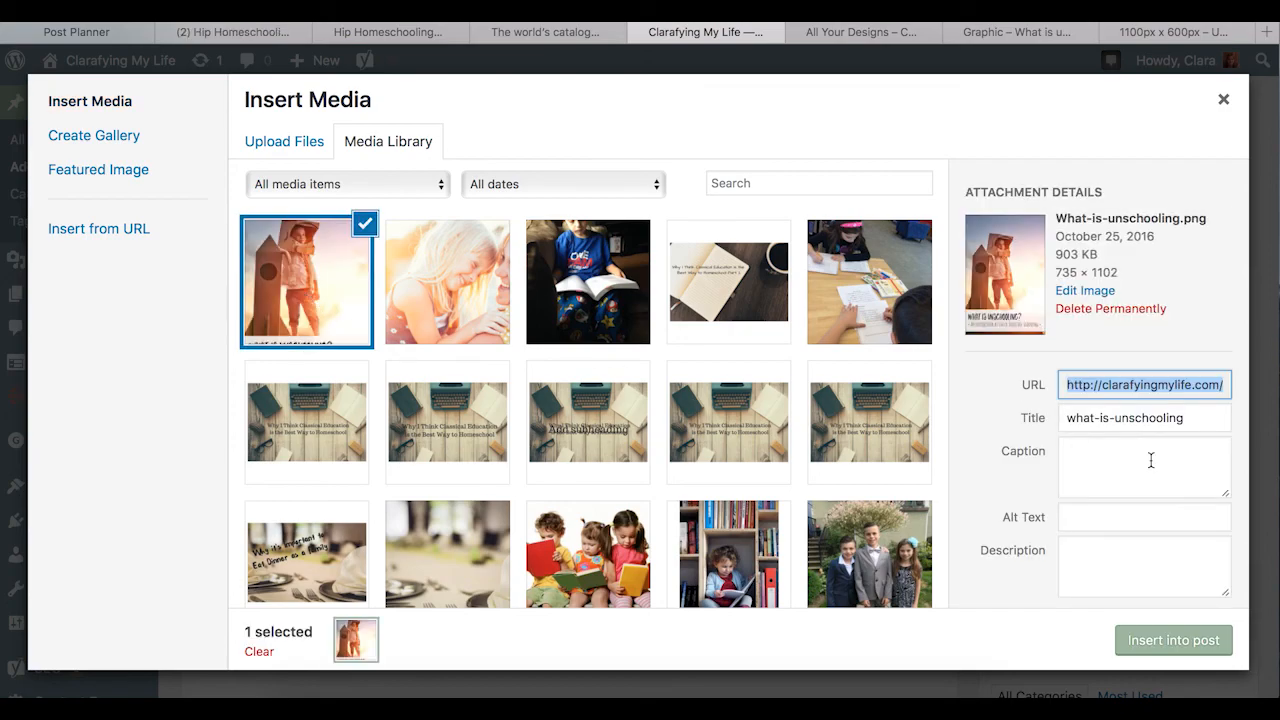
triple_click(1144, 418)
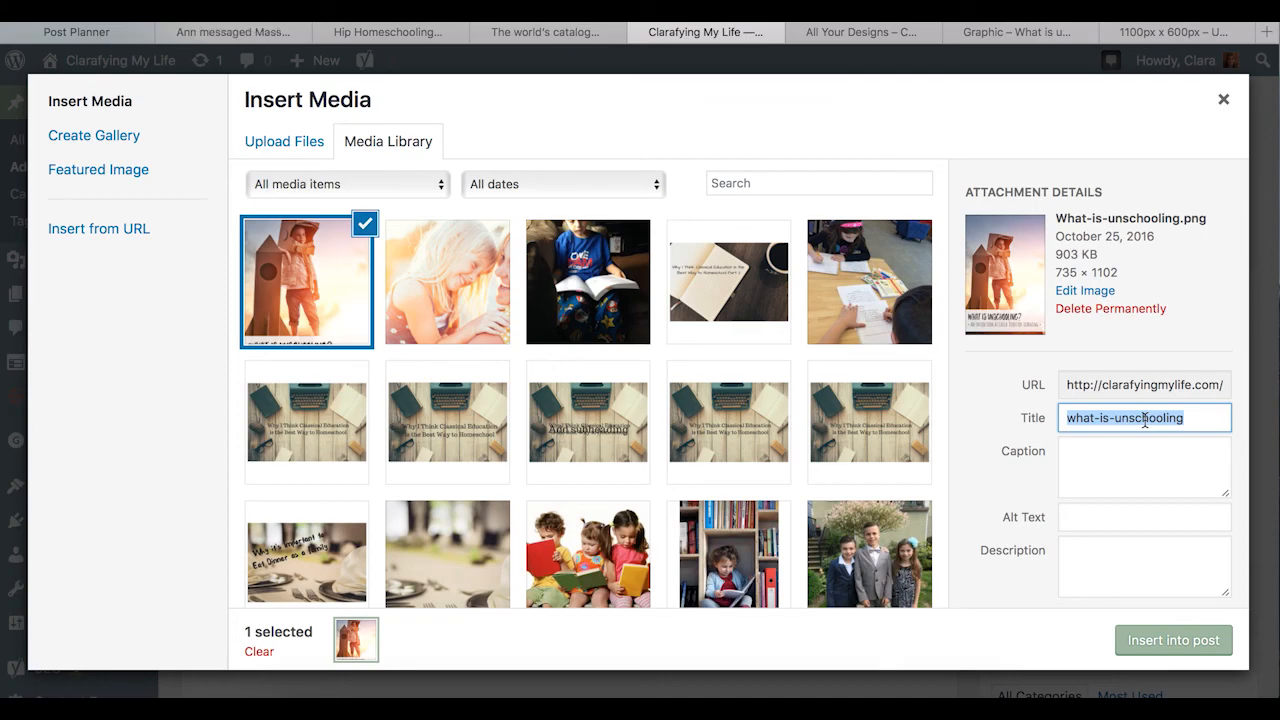
type("What is unschooling?")
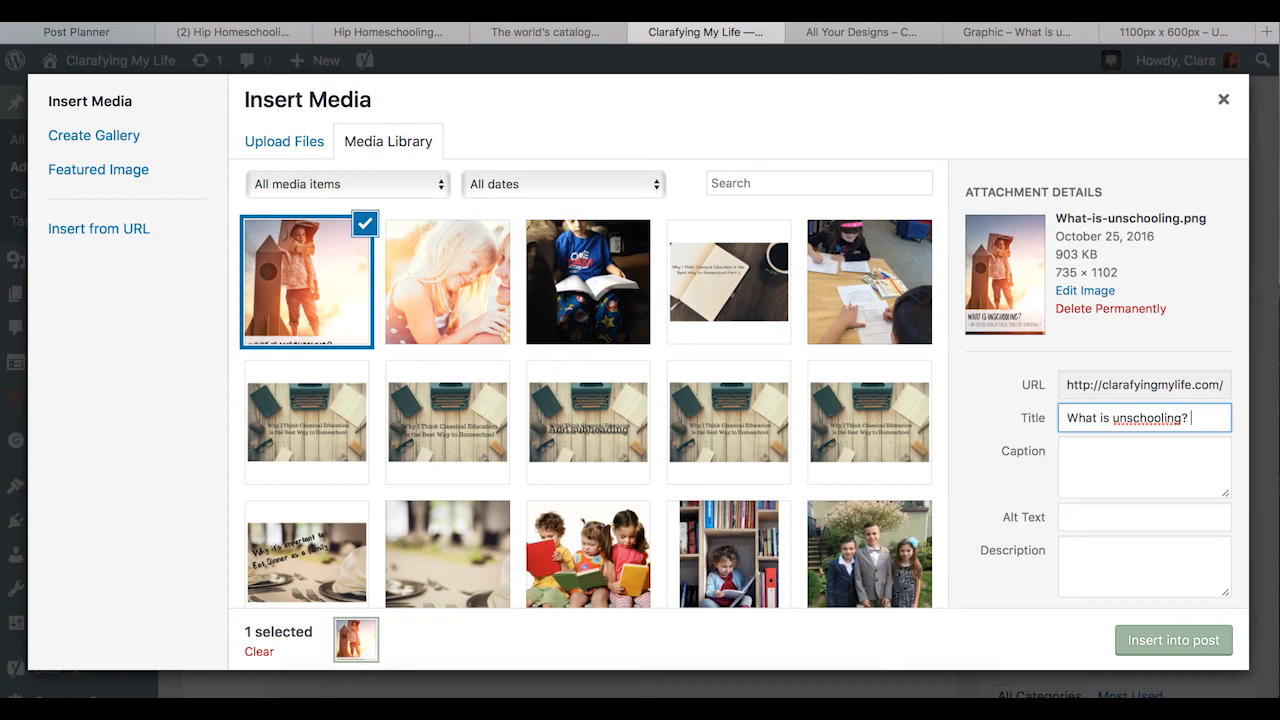
type("unschooling |")
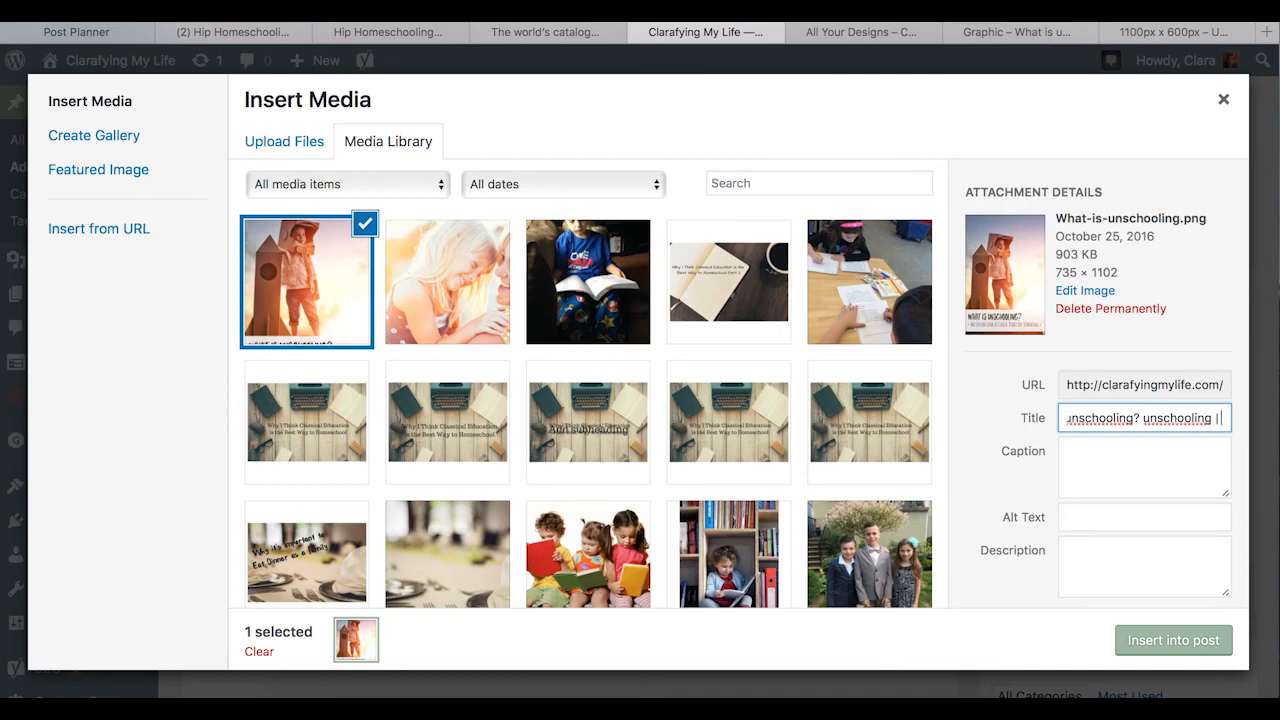
type(" unschool")
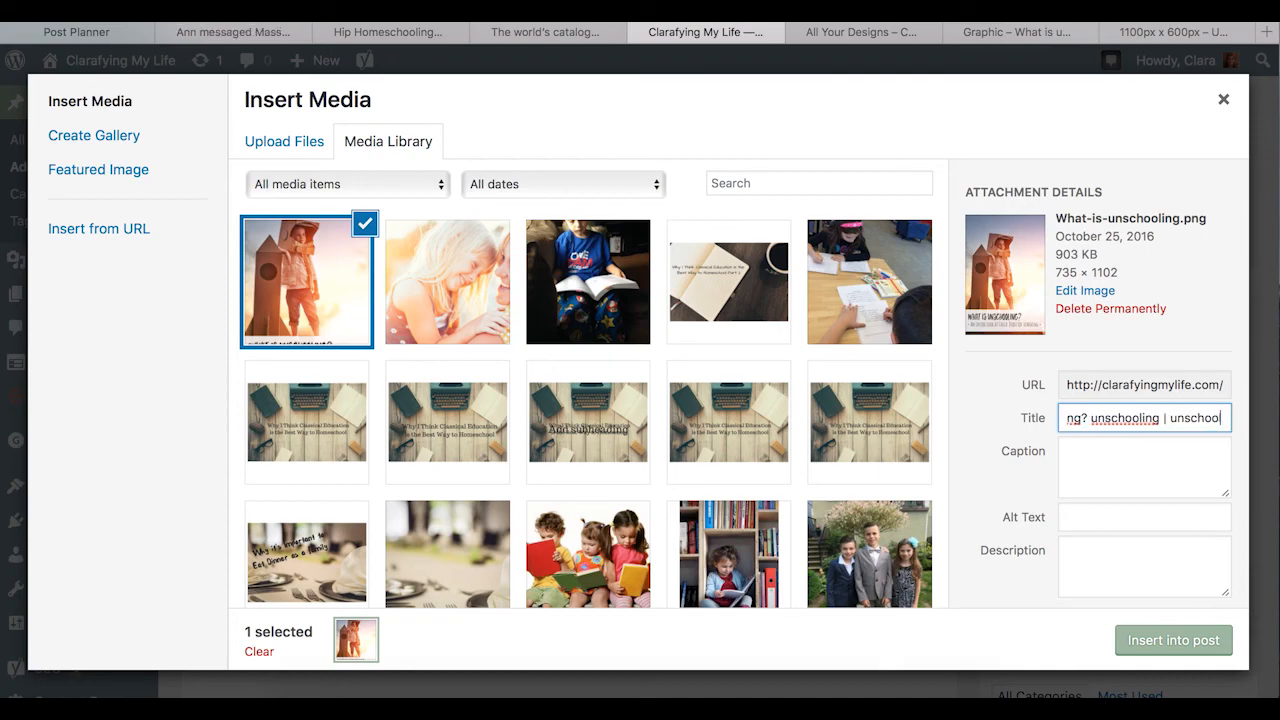
type("ing blog posts")
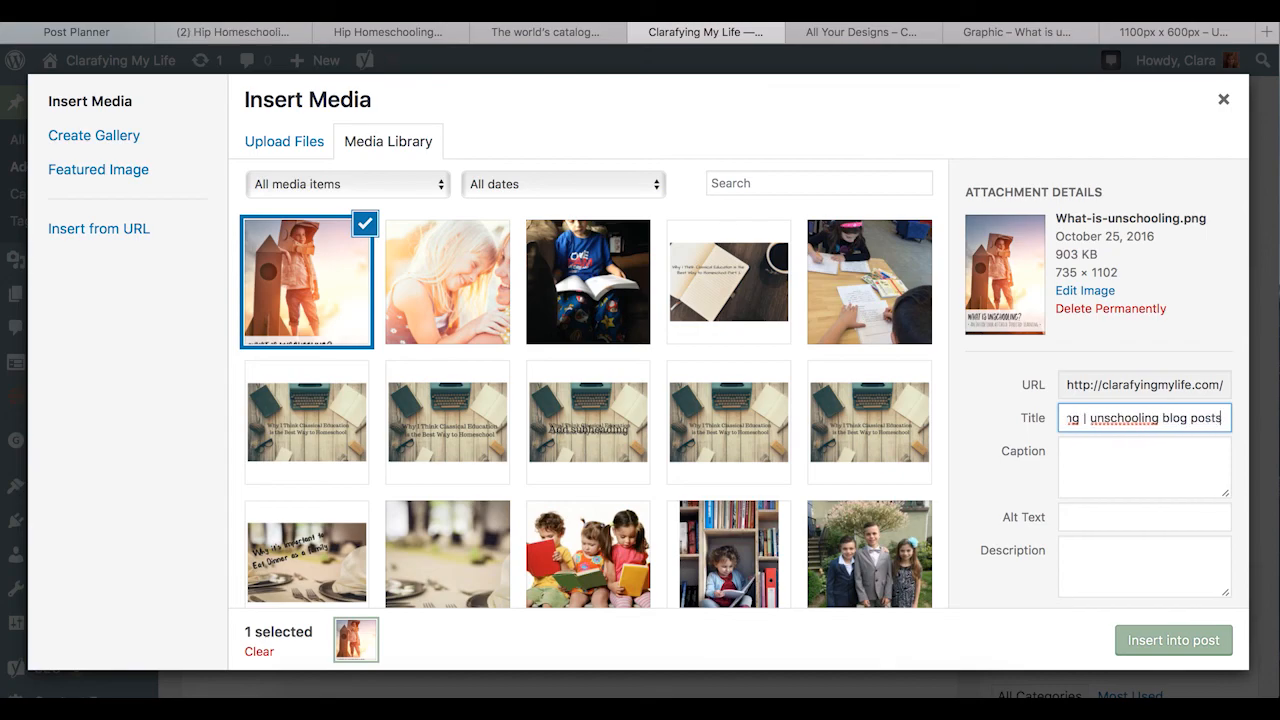
type(" | unschooling curr")
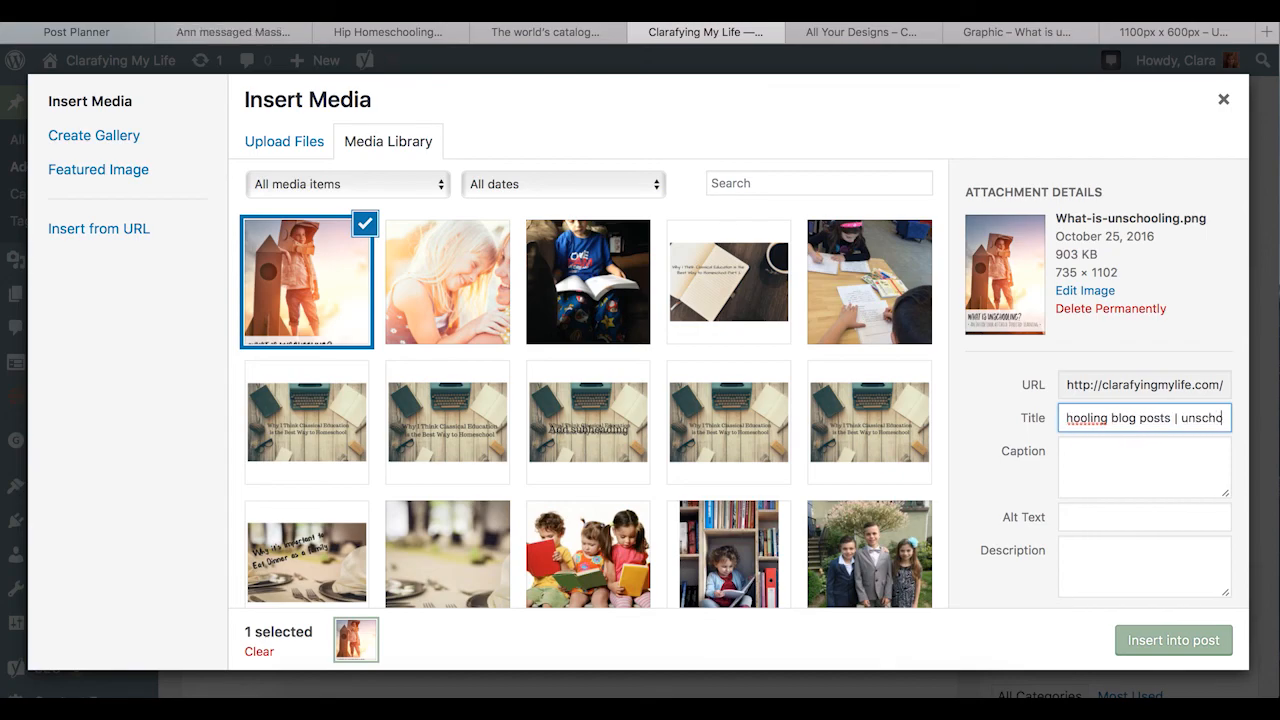
type("m |")
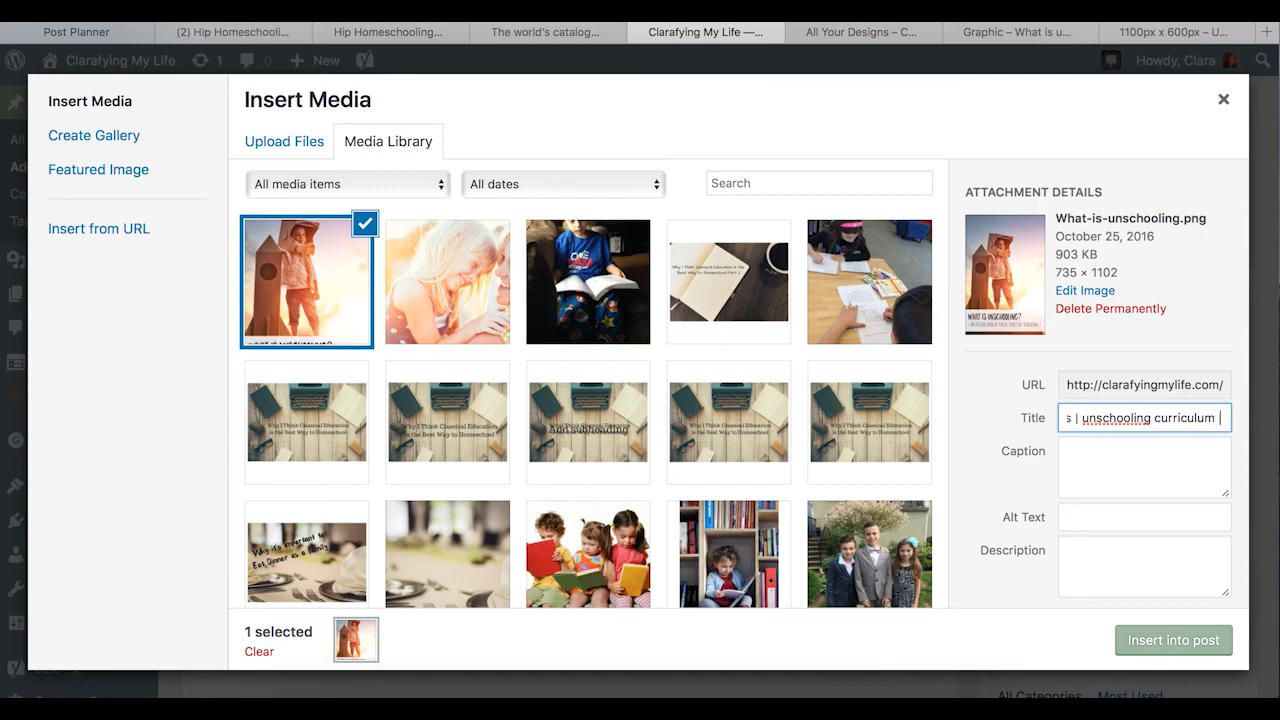
Extend the image title with "unschooling resources | homeschool styles | what are the homeschool styles"
type(" unschooling resour")
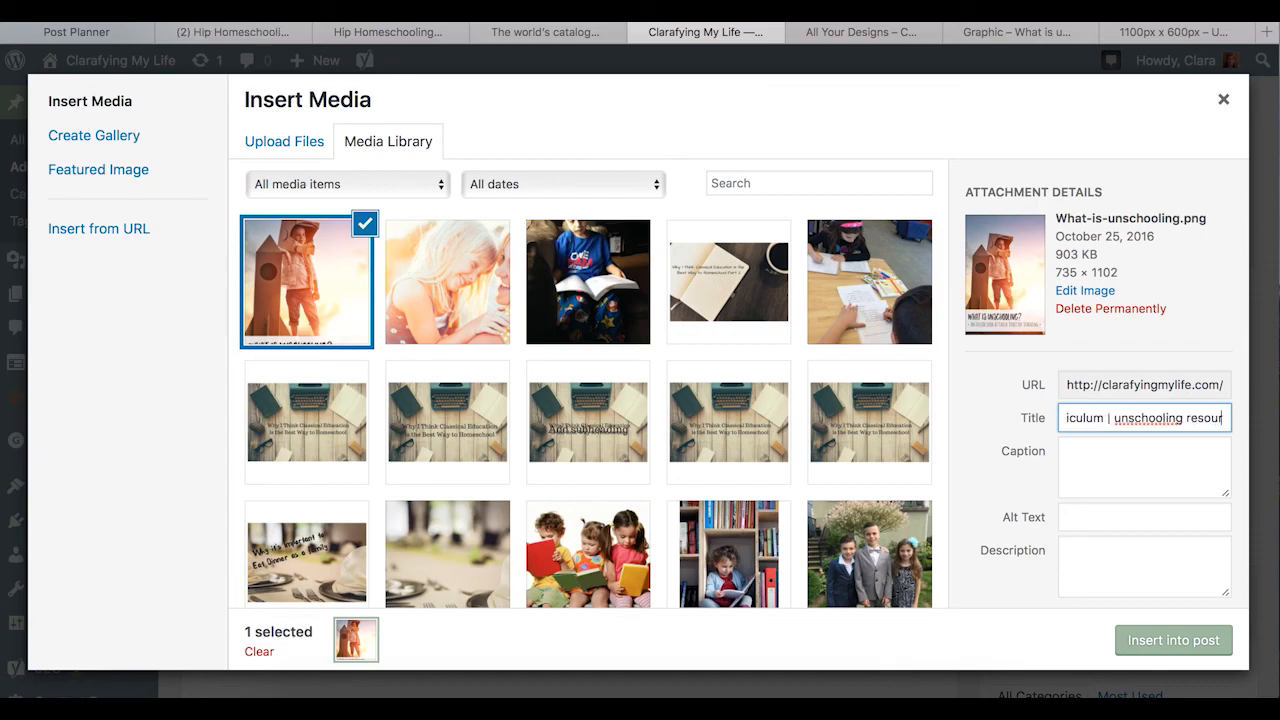
type("ces")
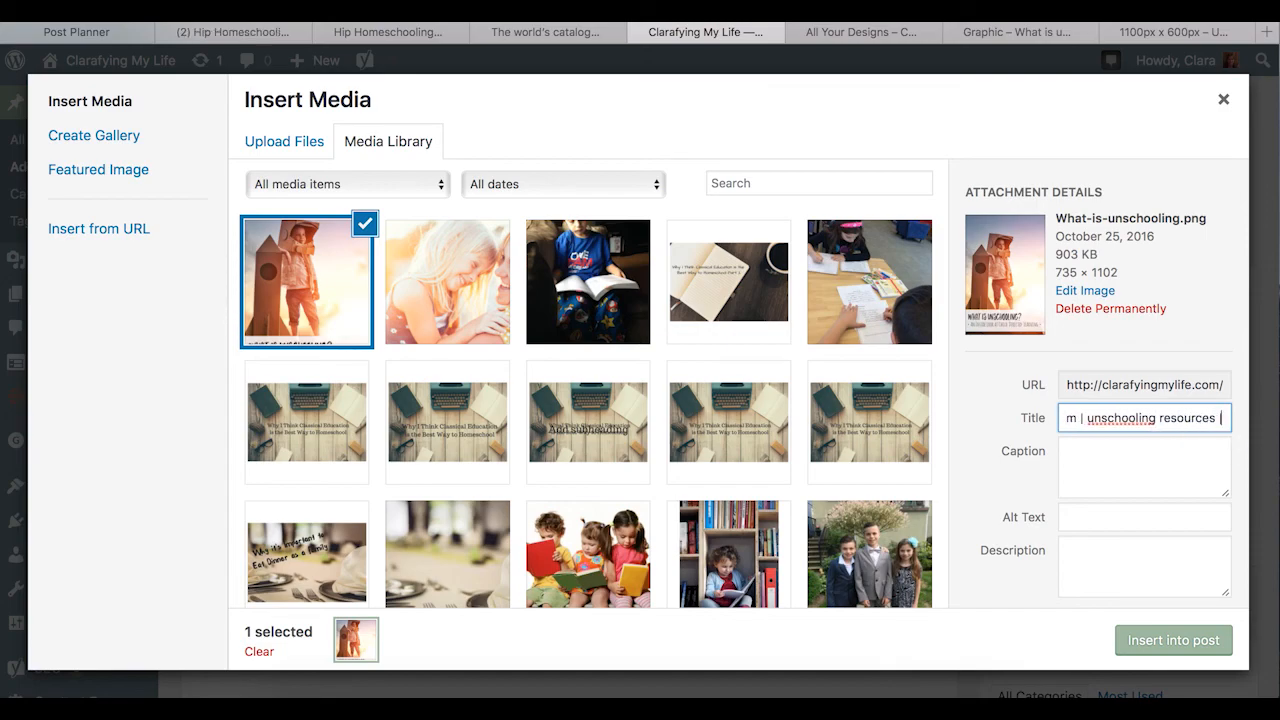
type(" |")
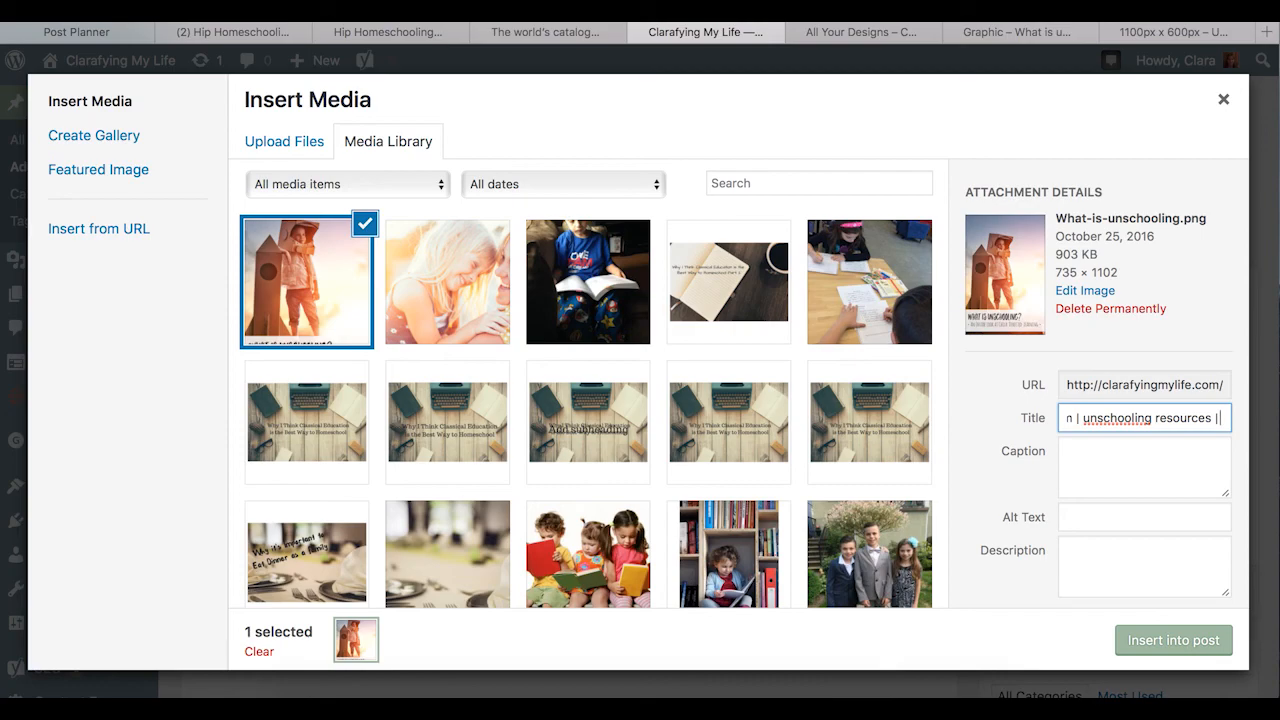
type("hom")
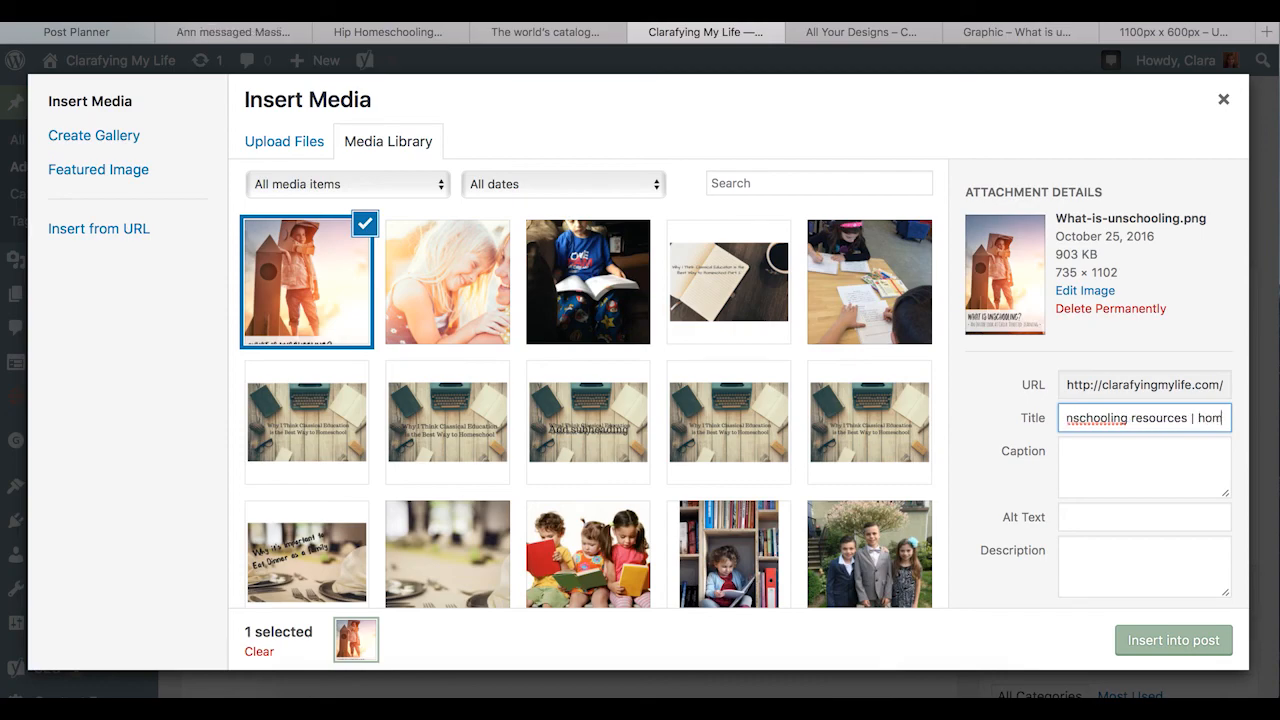
type("eschool styles | wha")
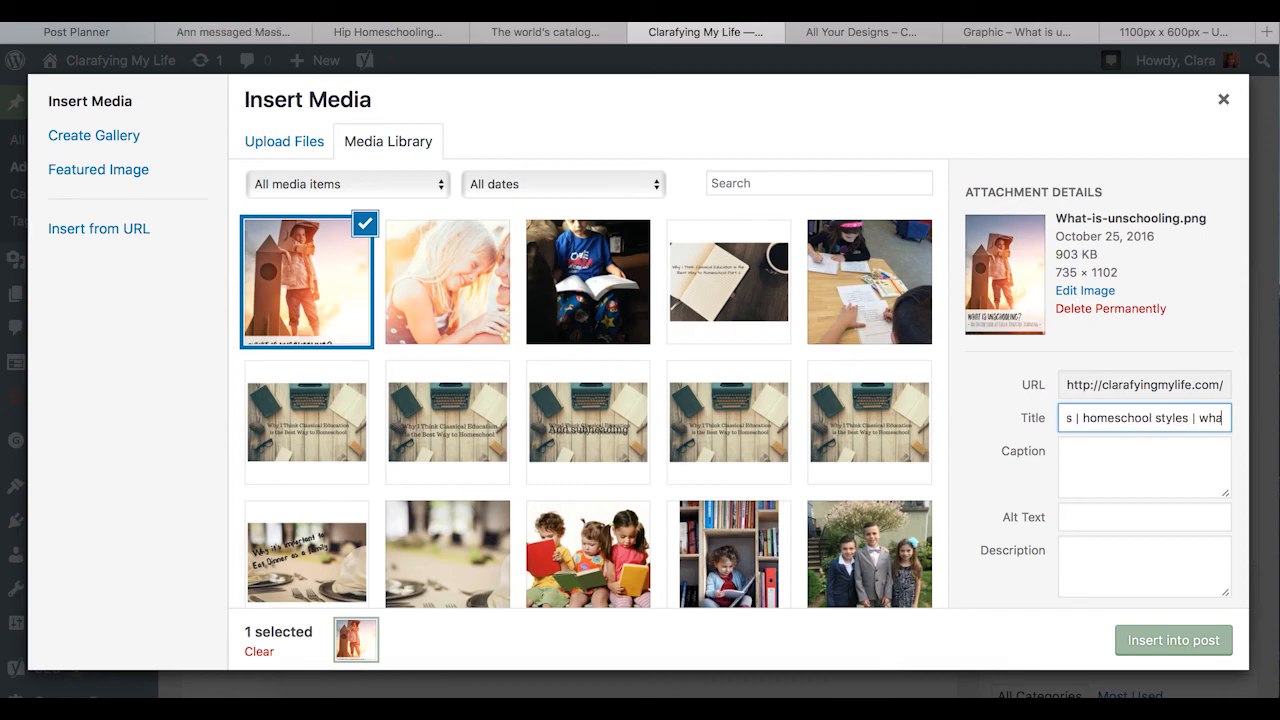
type("t are the homeschool styles")
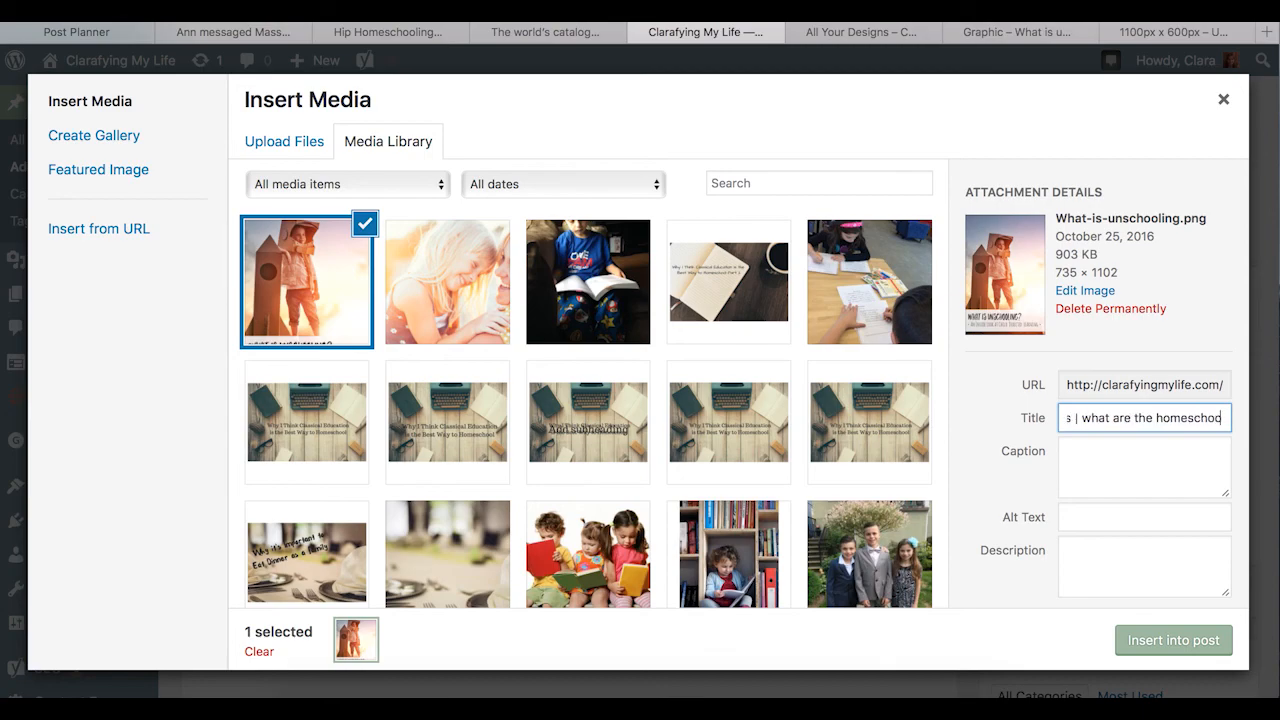
Copy the full image title into the alt text and set the caption to "PIN ME!"
key("ctrl+a")
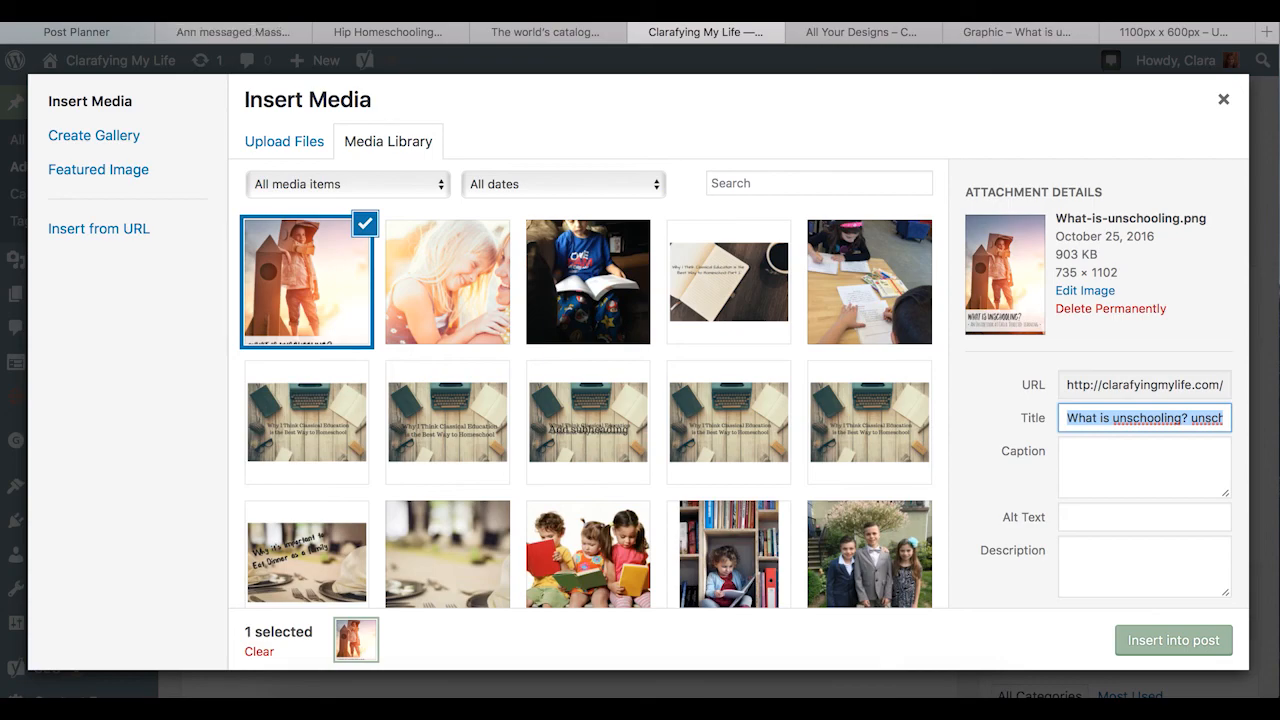
left_click(1125, 519)
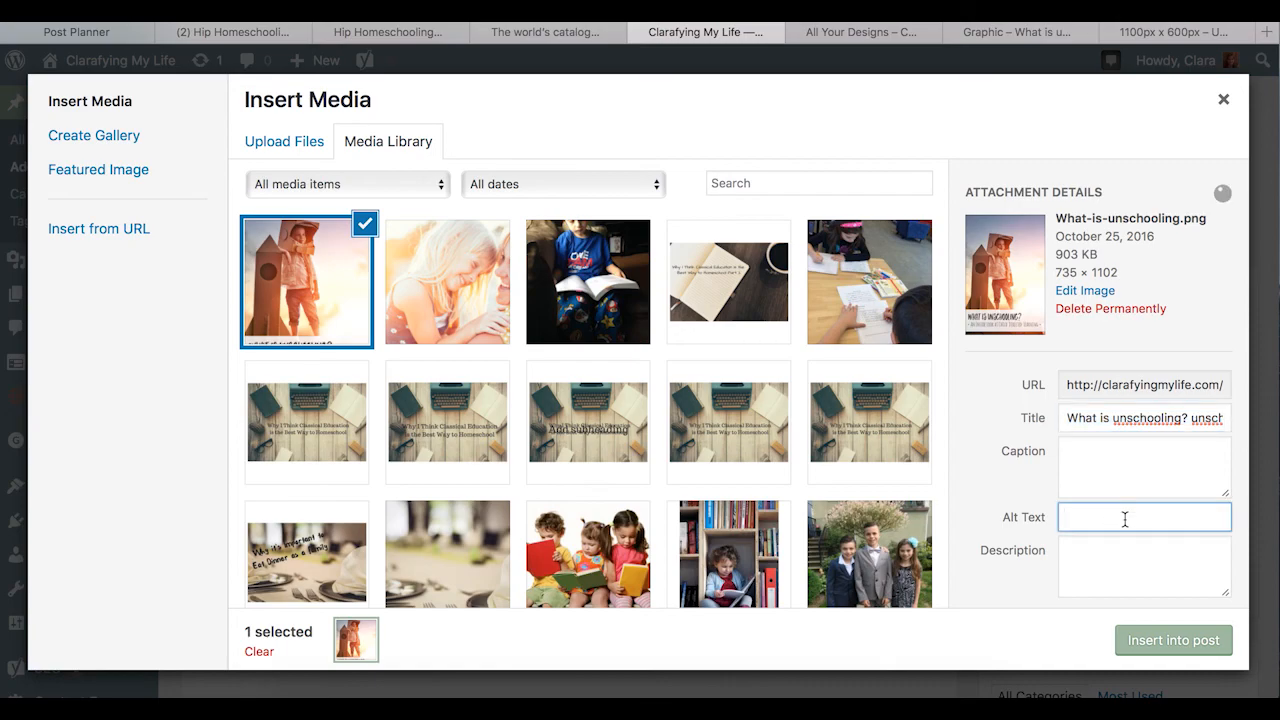
key("ctrl+v")
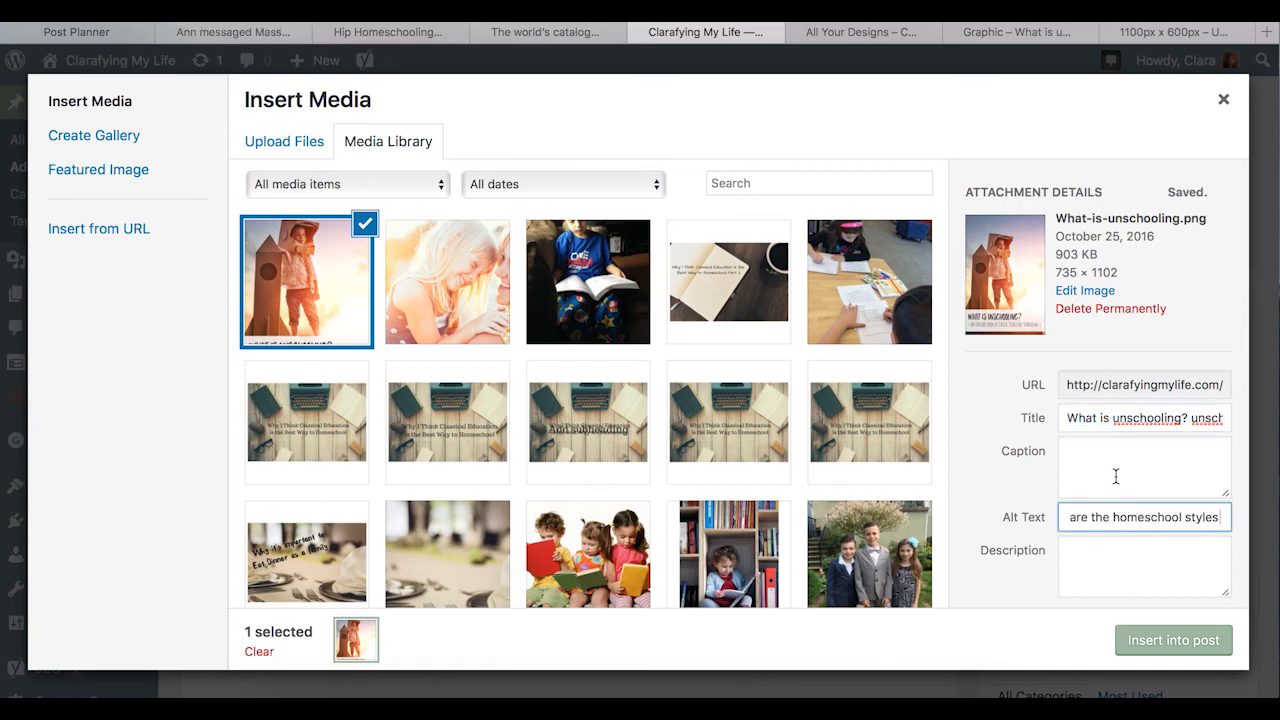
left_click(1110, 461)
type("PIN ME!")
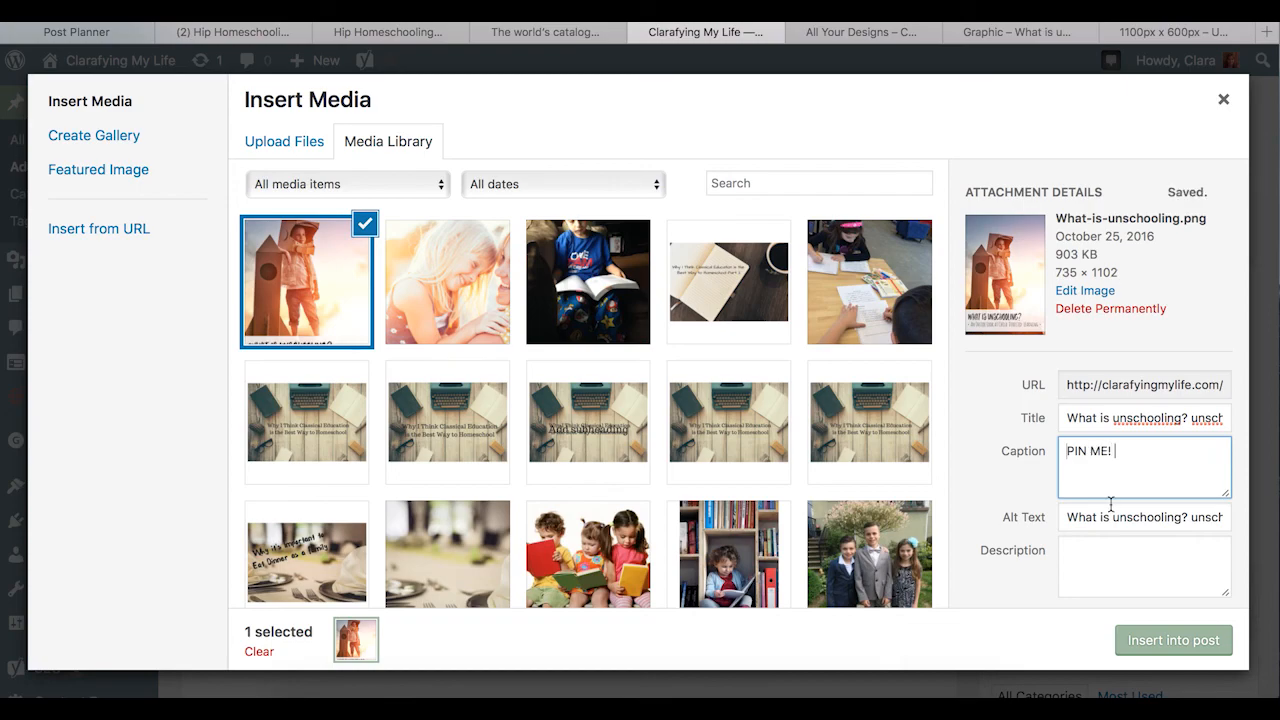
Set the image to link to None at Full Size – 735 × 1102 and insert it into the post
scroll(1110, 503, "down", 5)
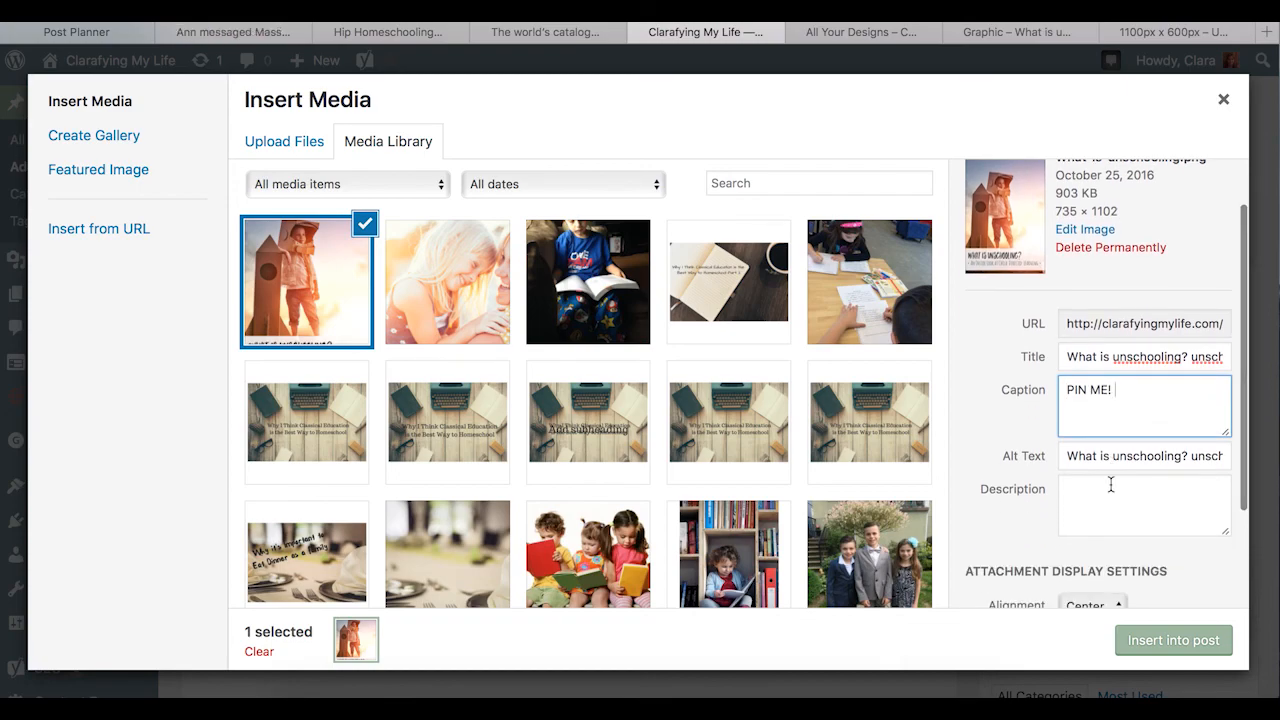
left_click(1110, 499)
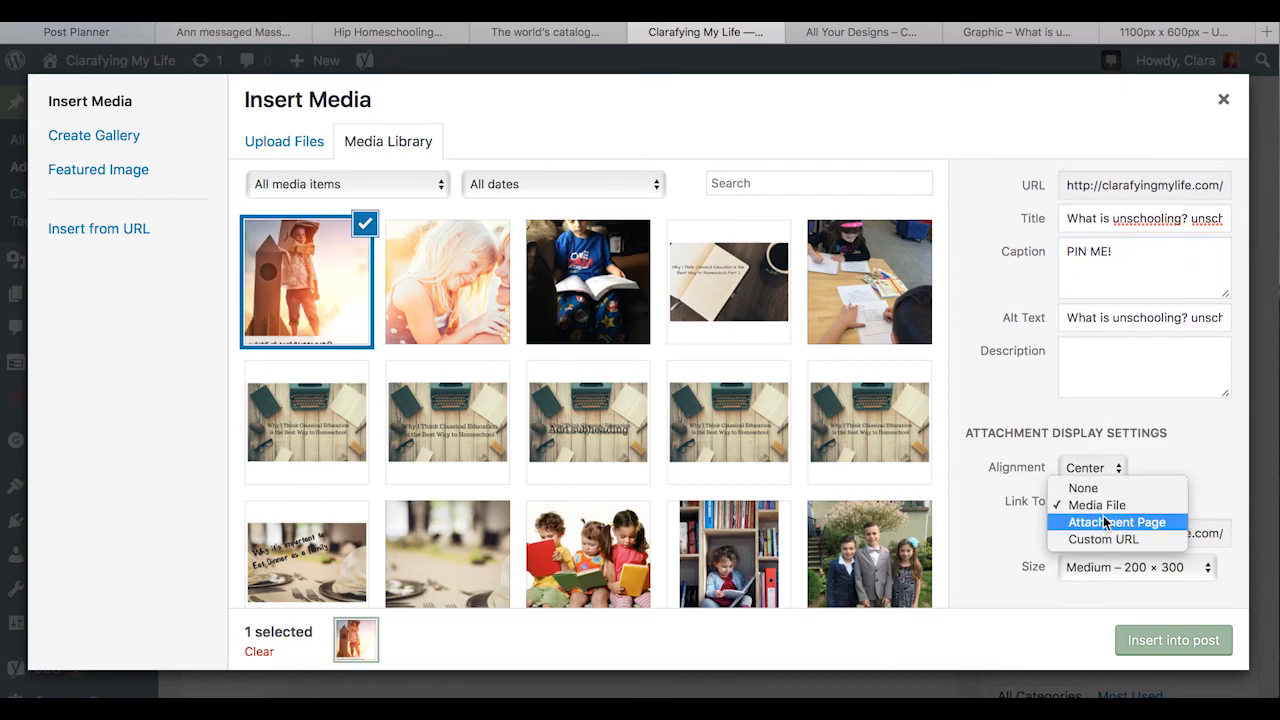
left_click(1100, 537)
left_click(1110, 502)
left_click(1090, 451)
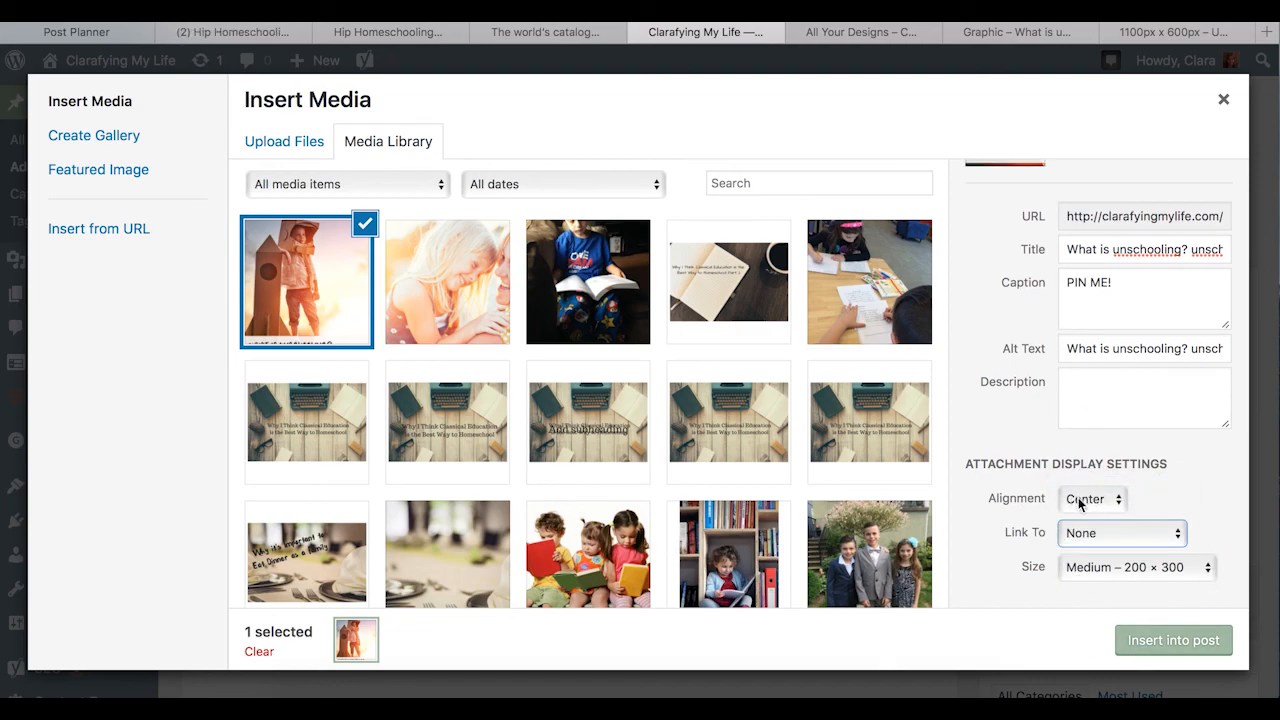
left_click(1133, 570)
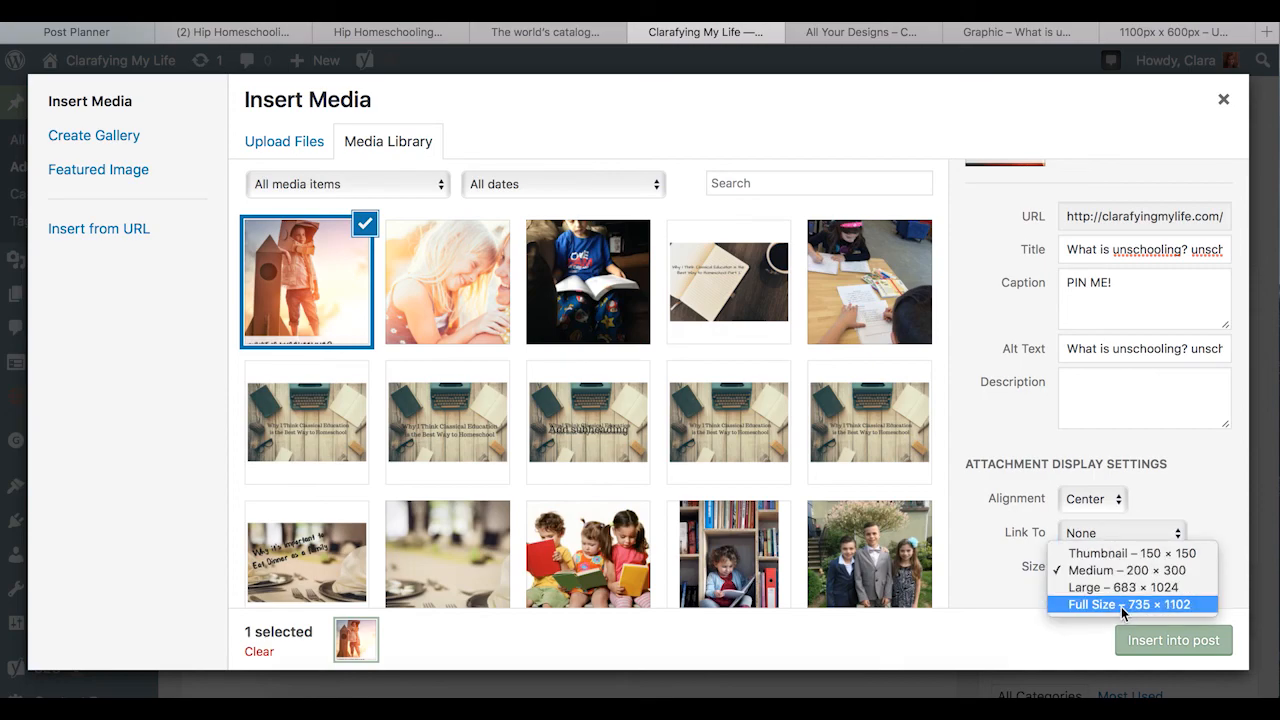
left_click(1124, 605)
left_click(1143, 641)
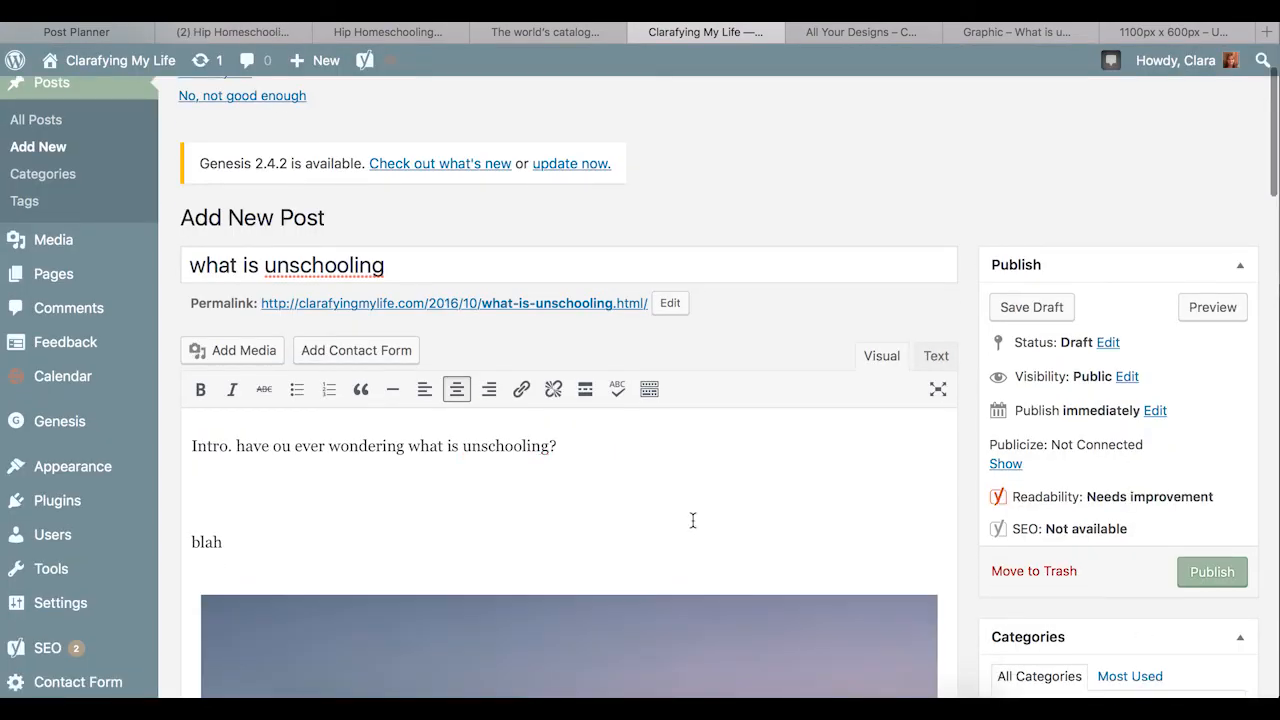
Scale the inserted image down in the post to about 576 × 864 pixels
scroll(693, 520, "down", 7)
left_click(693, 520)
left_click_drag(937, 594, 837, 686)
left_click_drag(887, 594, 820, 678)
left_click(692, 514)
Add the filler line "lkjsdlfkjsdf" a few lines below the image's "PIN ME!" caption
scroll(694, 514, "down", 10)
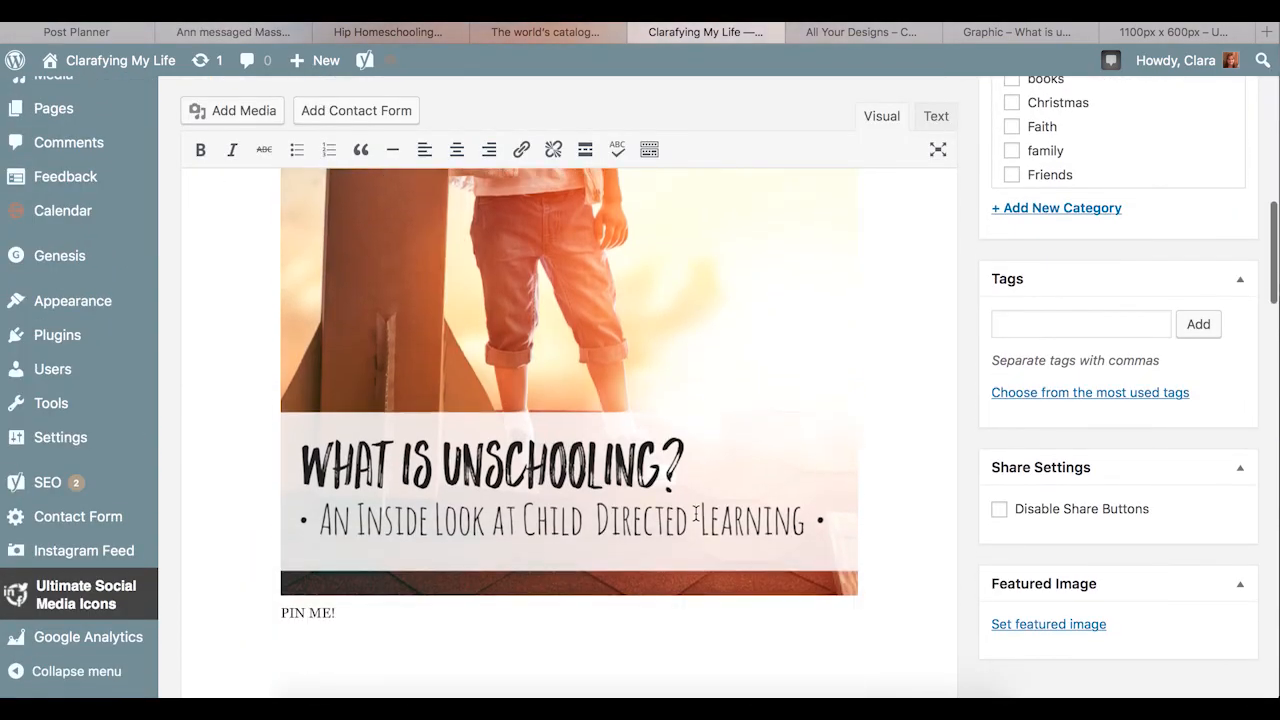
left_click(906, 586)
scroll(750, 517, "down", 3)
left_click(312, 462)
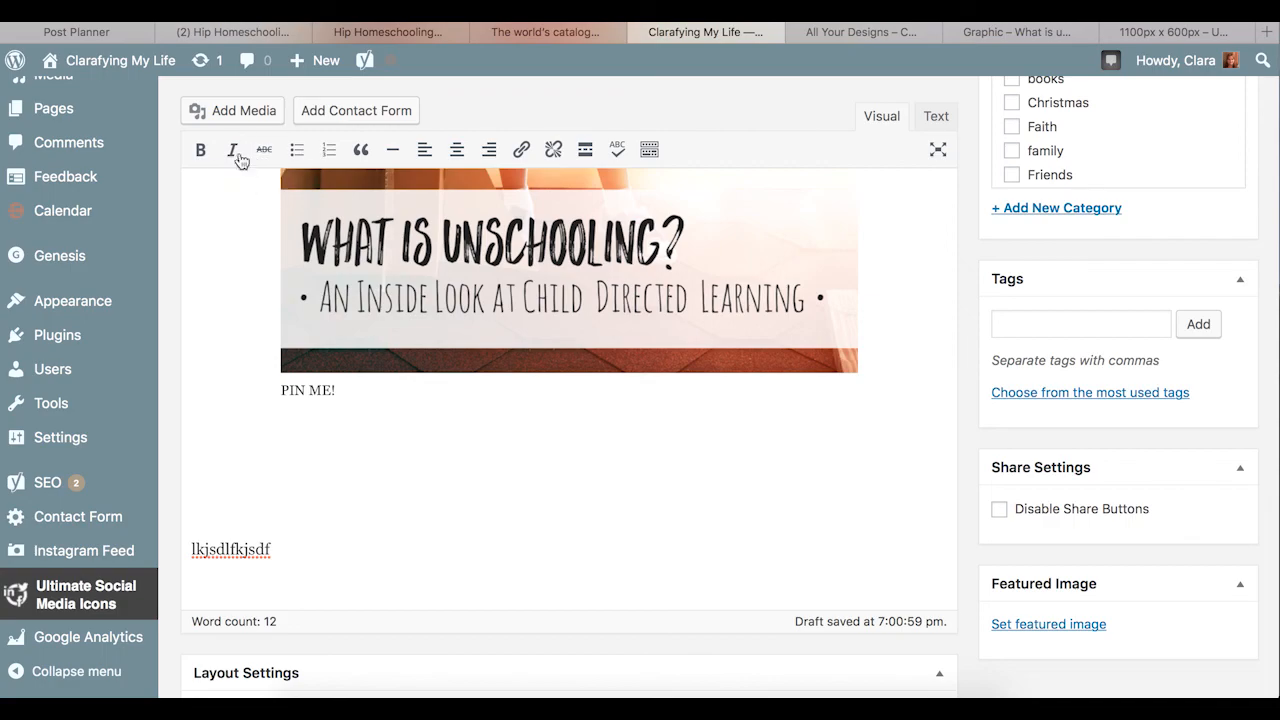
In the post's HTML source, delete the filler text and &nbsp; lines below the image, plus "blah" and the &nbsp; lines above it
left_click(940, 120)
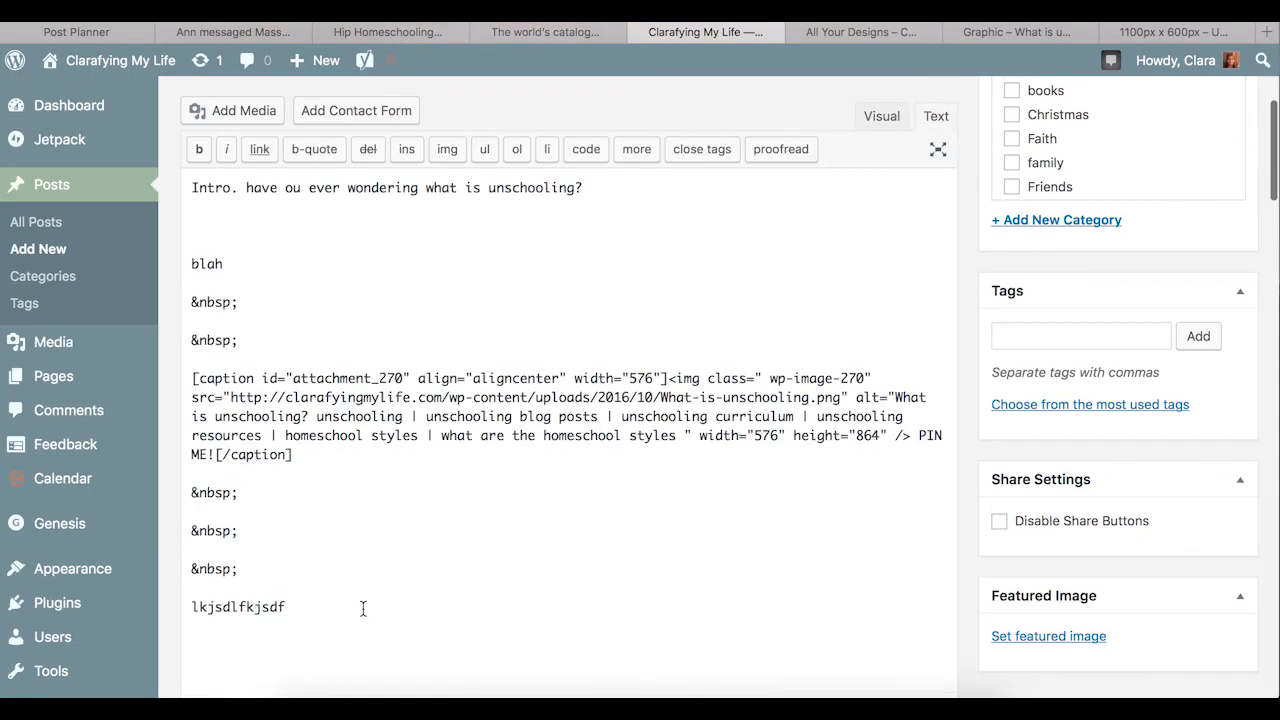
left_click_drag(190, 491, 299, 616)
key("BackSpace")
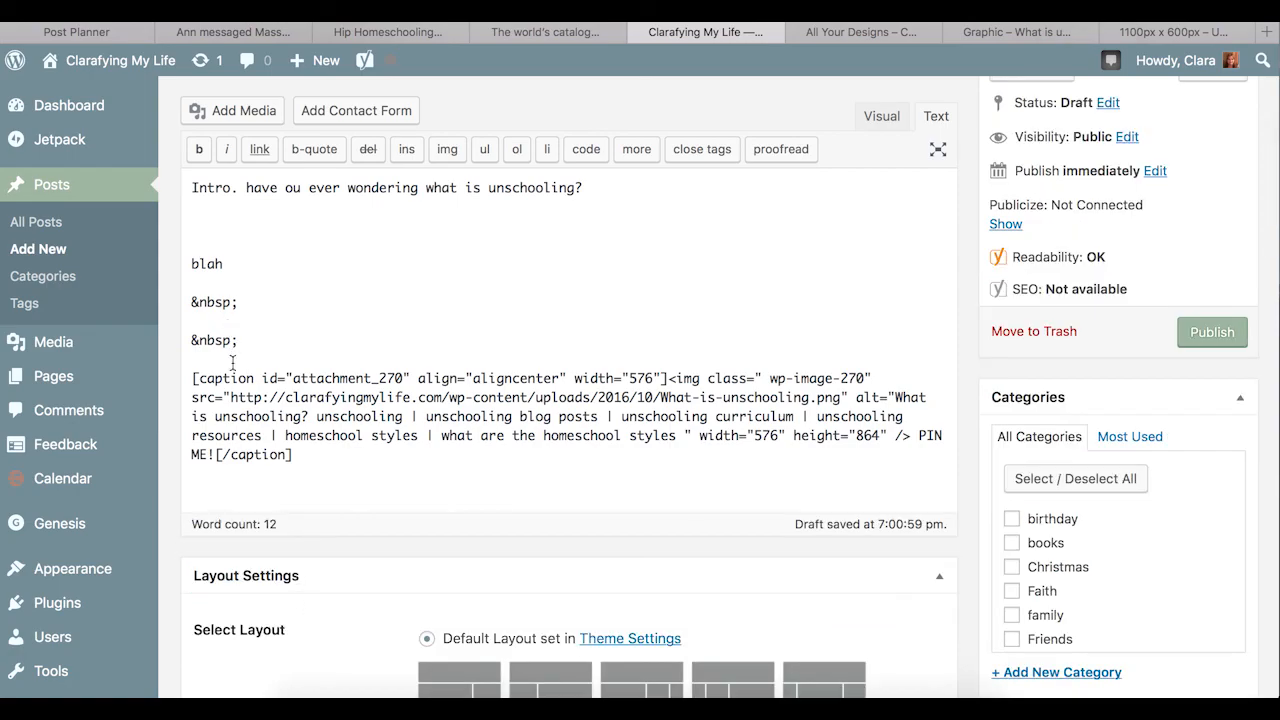
left_click_drag(244, 340, 205, 250)
key("BackSpace")
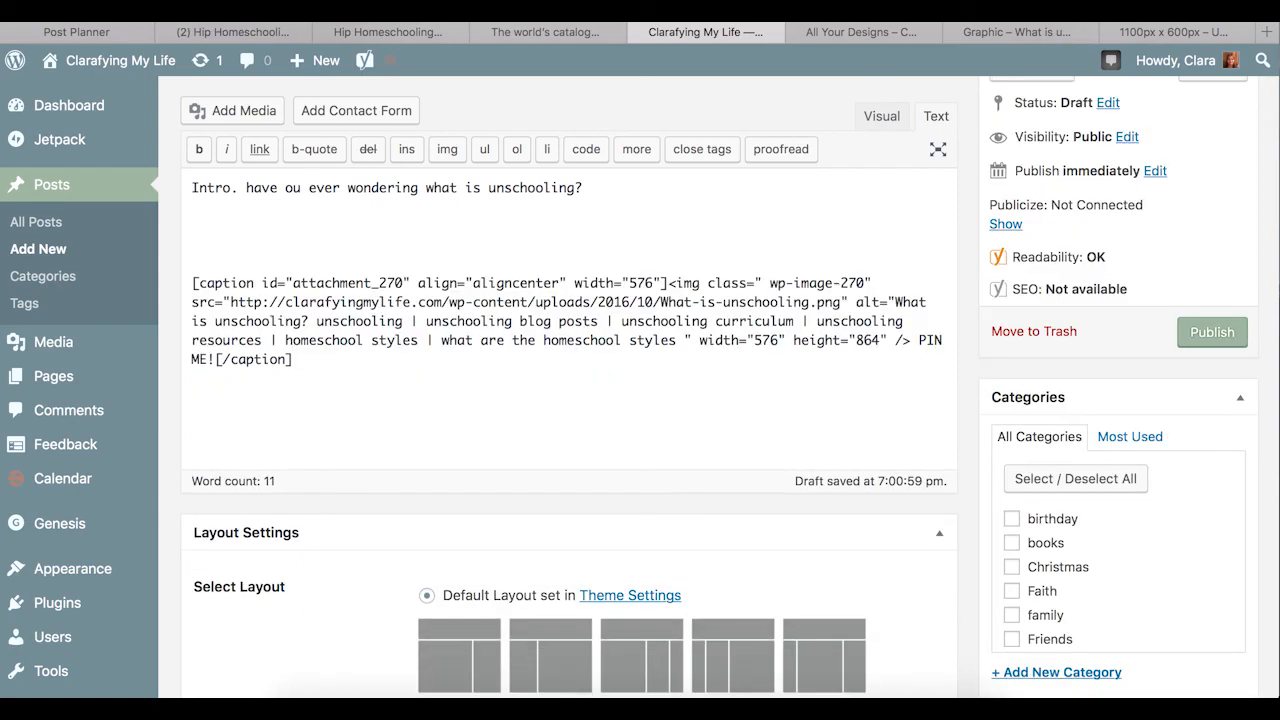
key("BackSpace")
Add the lines "test line", "testing line" and "test line" between the intro and the image code
type("test line")
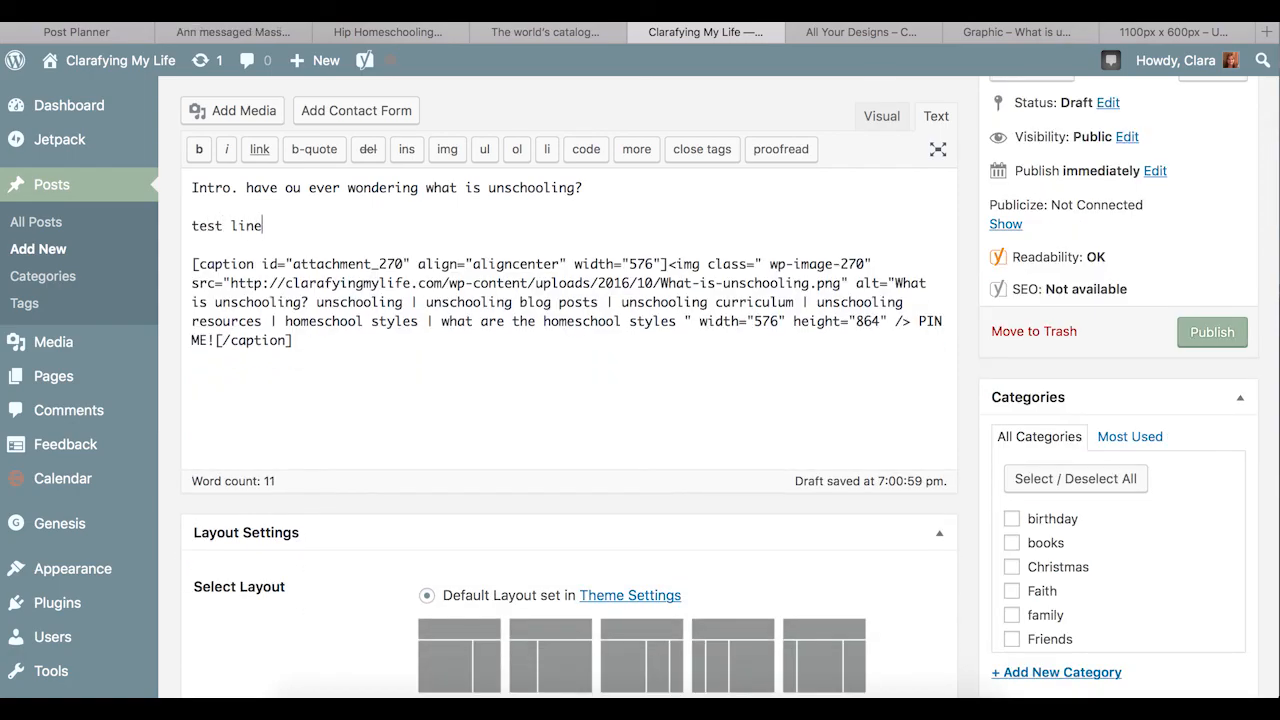
key("Return")
type("testing line")
key("Return")
type("test line")
key("Return")
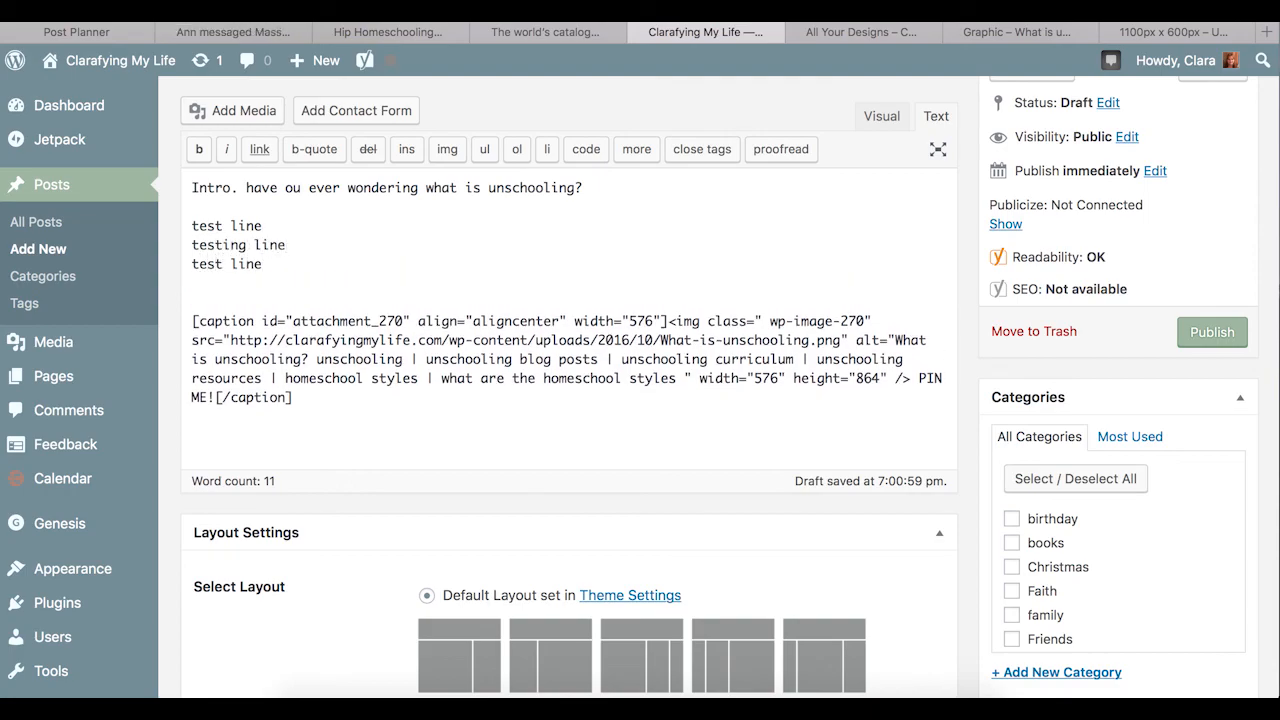
Add the heading "<h2>What is unschooling: an inside look</h2>" below the image's caption code
left_click(240, 457)
type("<h2")
type("What is unschooling :")
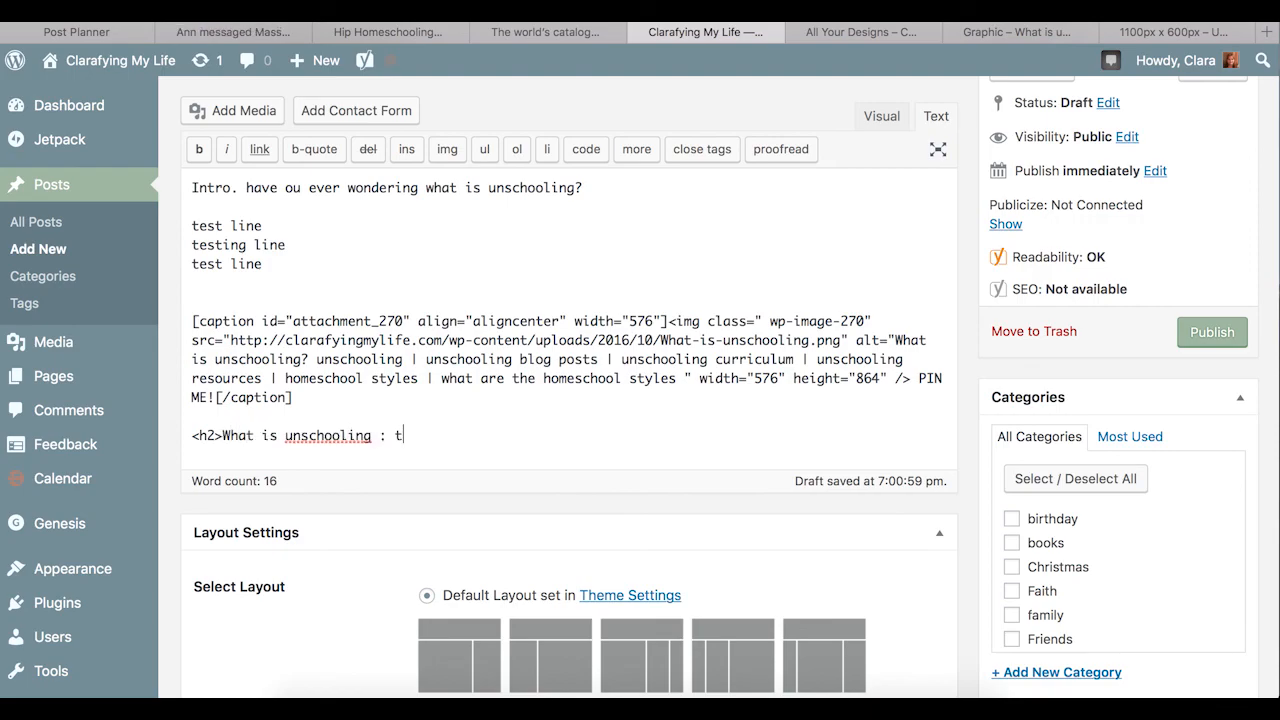
type("an inside look</h2>")
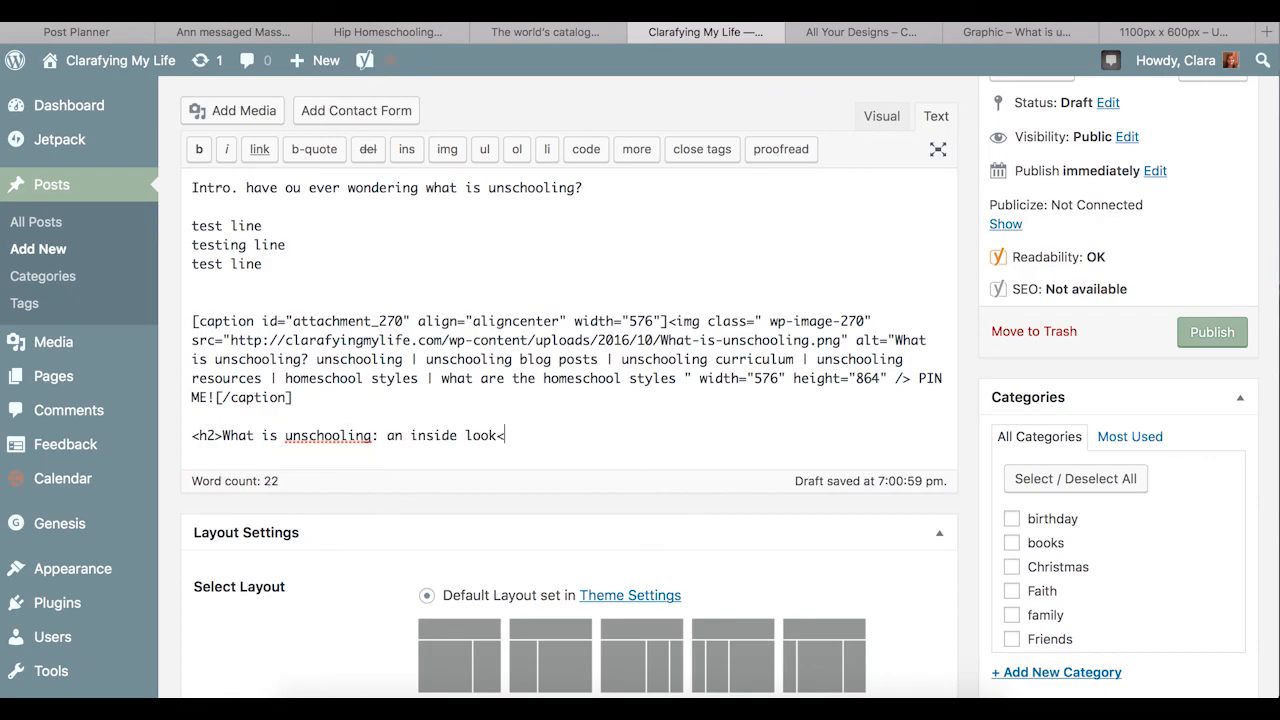
Add a paragraph reading "text" below the H2 heading, with a blank line between them
key("Return")
type("tex")
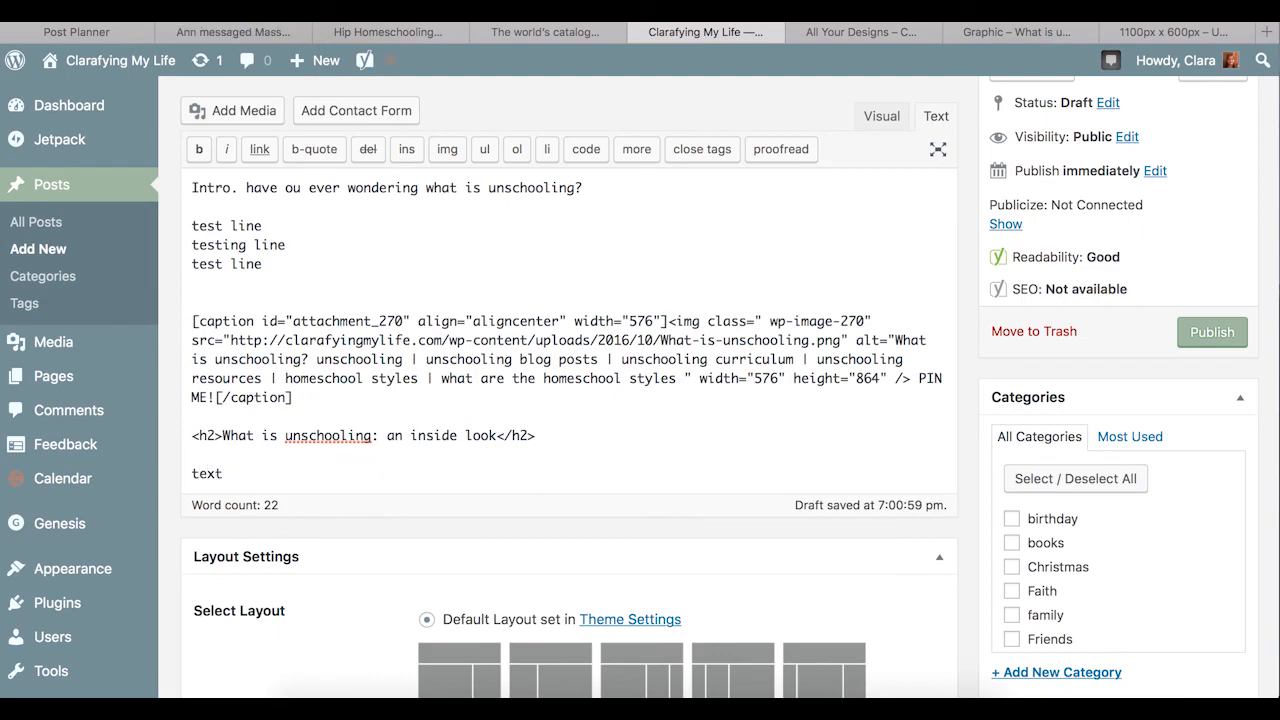
type("t")
key("Return")
key("Return")
key("BackSpace")
key("BackSpace")
key("BackSpace")
key("BackSpace")
key("BackSpace")
key("BackSpace")
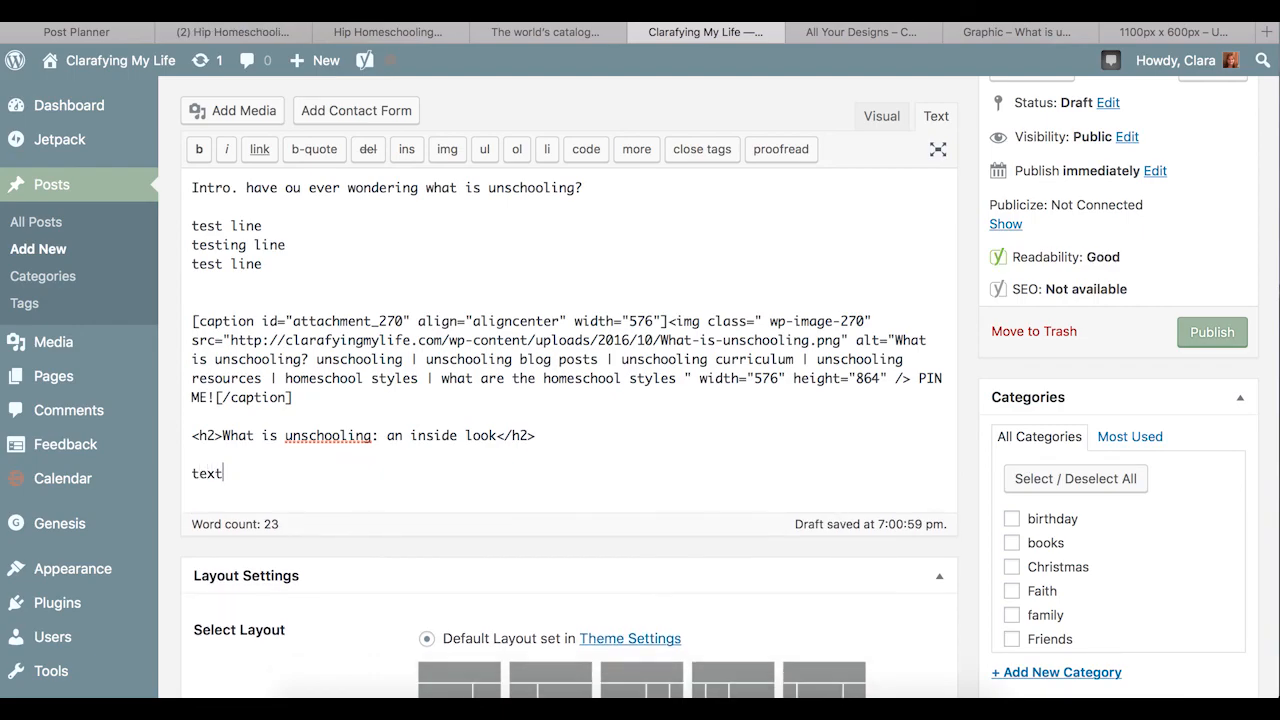
Replace "text" below the H2 heading with the placeholder lines "paragraph", "paragraph", "image" and "paragraph", separated by blank lines
type("paragraph")
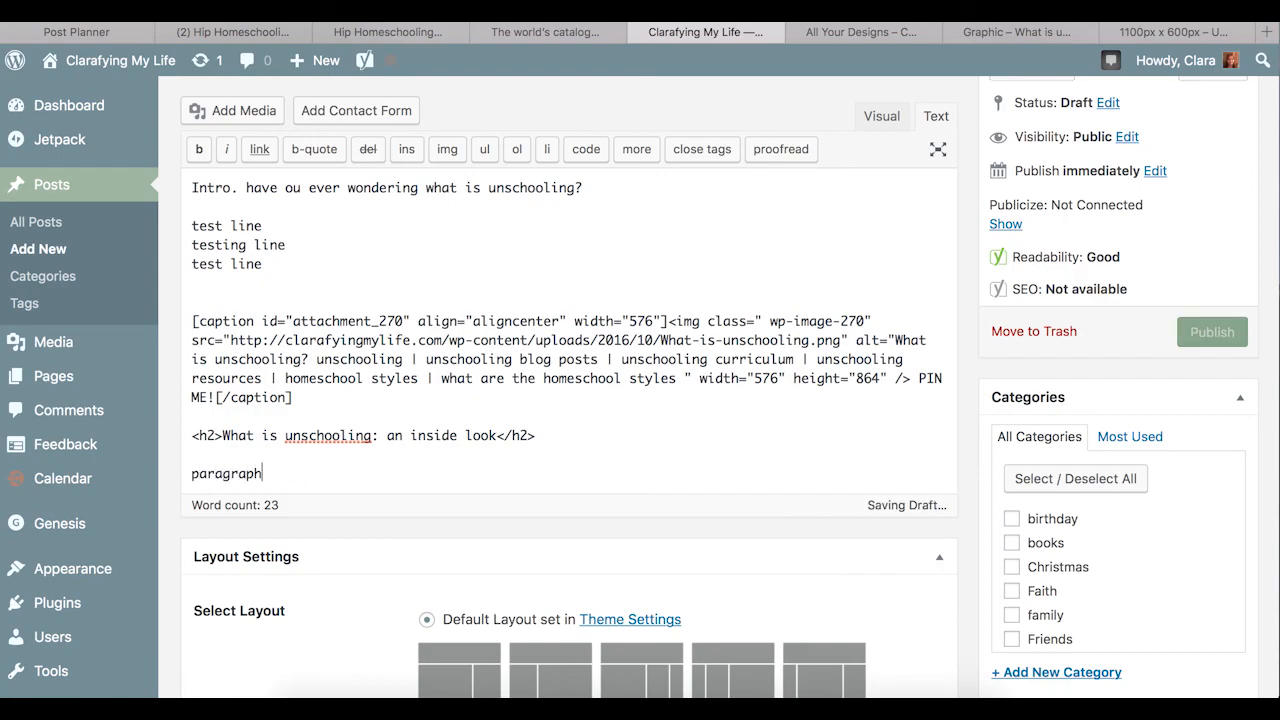
key("Return")
key("Return")
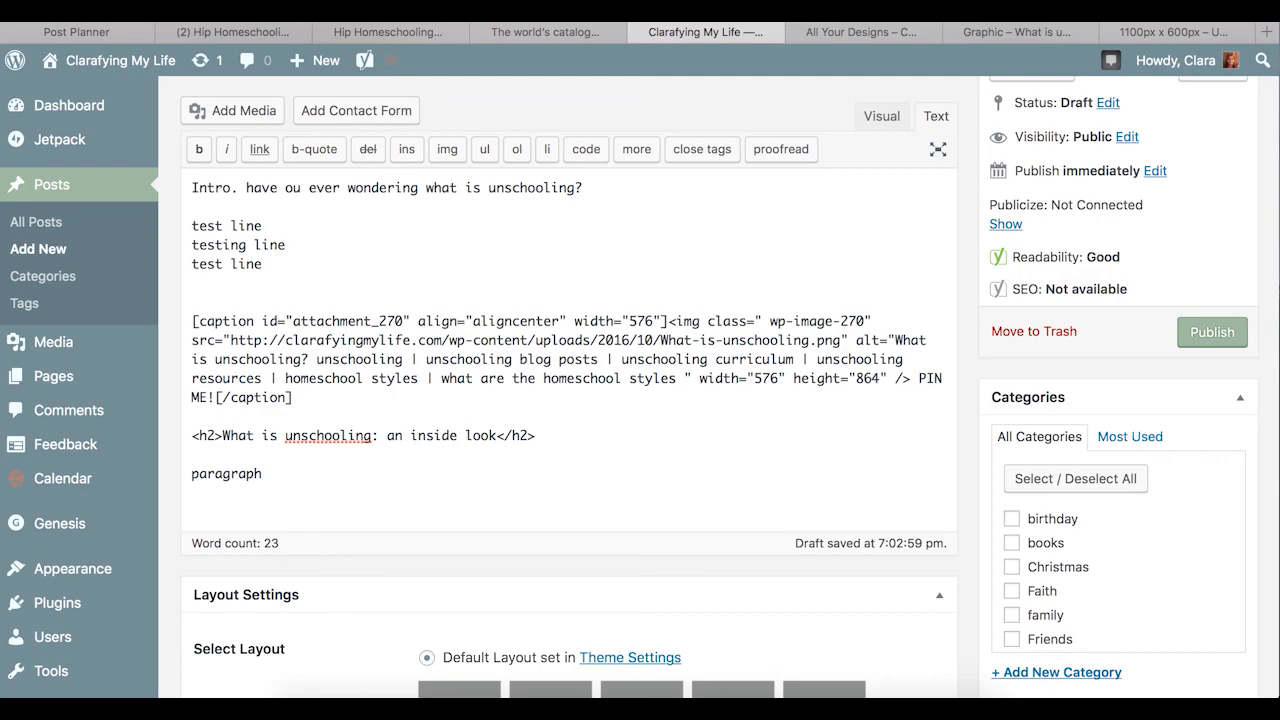
type("paragraph")
key("Return")
key("Return")
type("image")
key("Return")
key("Return")
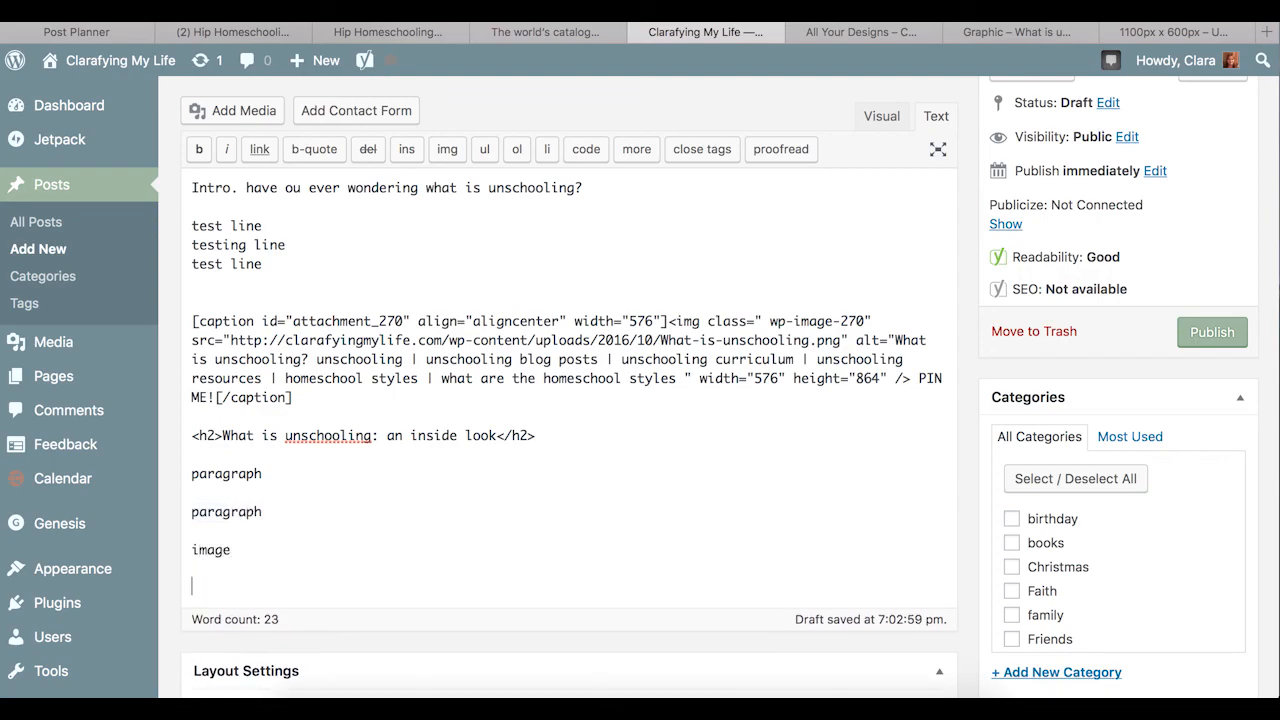
type("paragraph")
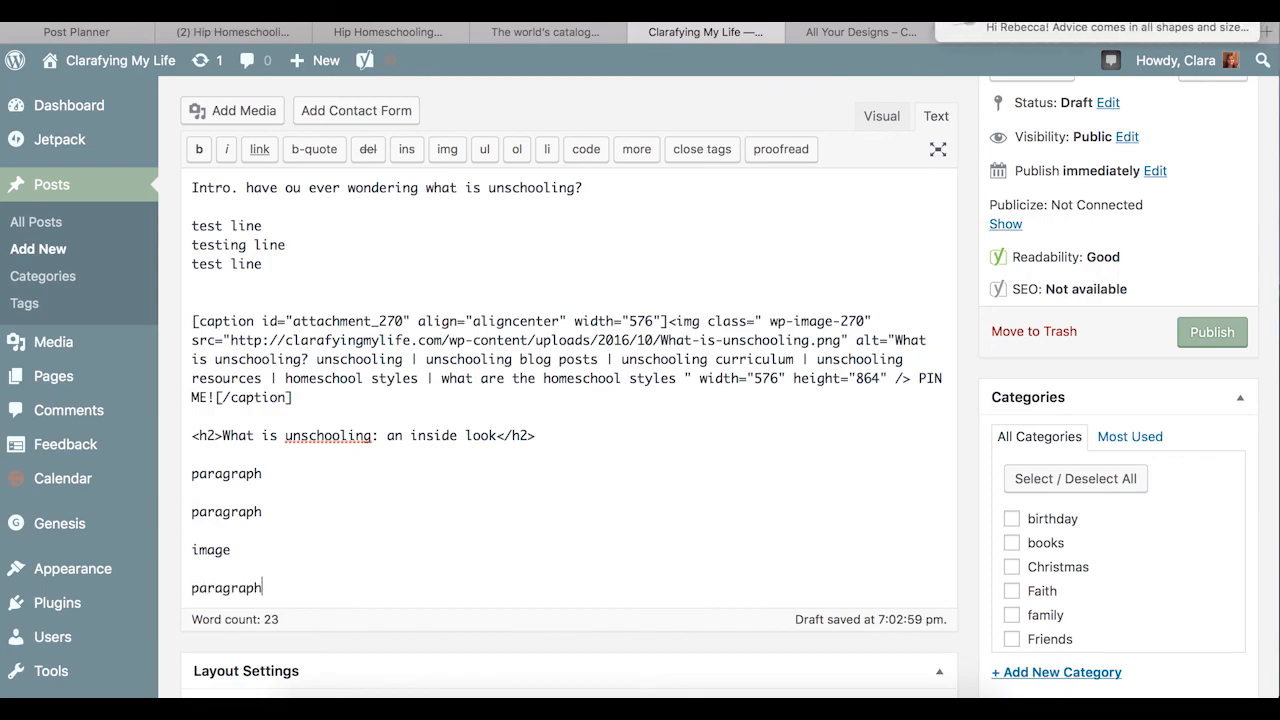
Add the heading "<h2>So is it the right choice for me?</h2>" after the last paragraph, with a "paragraph" line below it
key("Return")
key("Return")
type("<h2>")
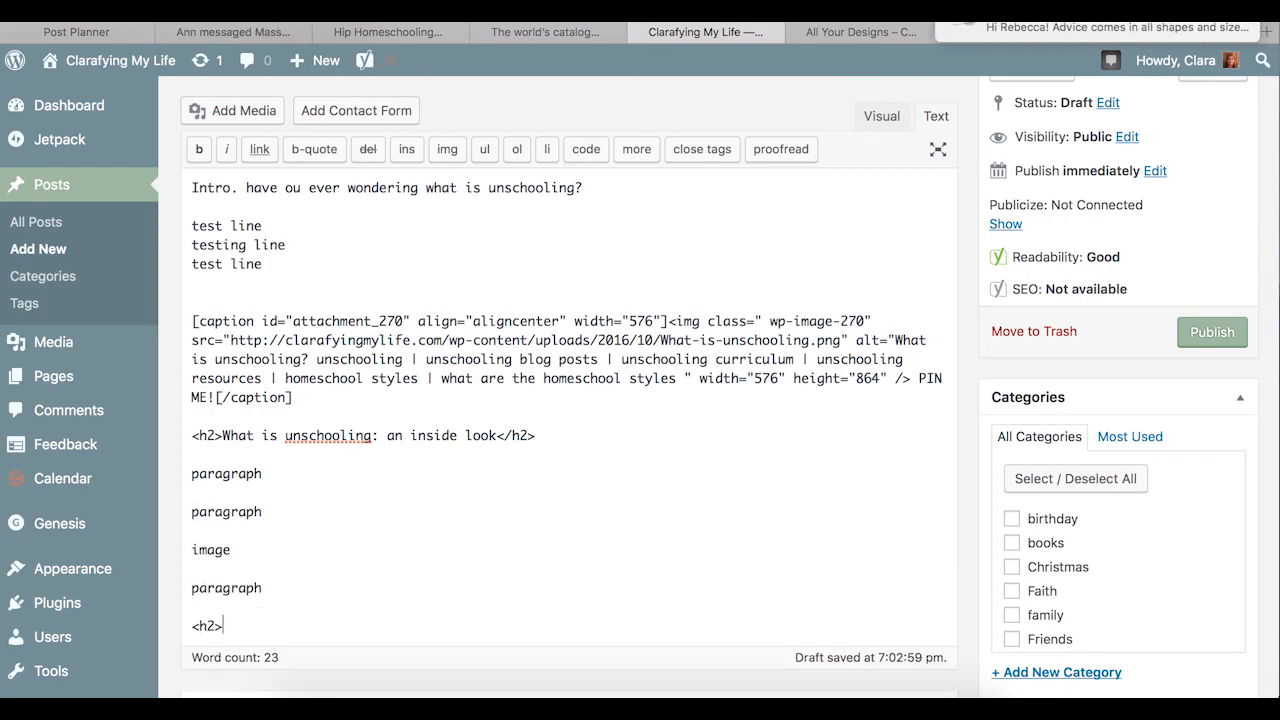
type("so is it the")
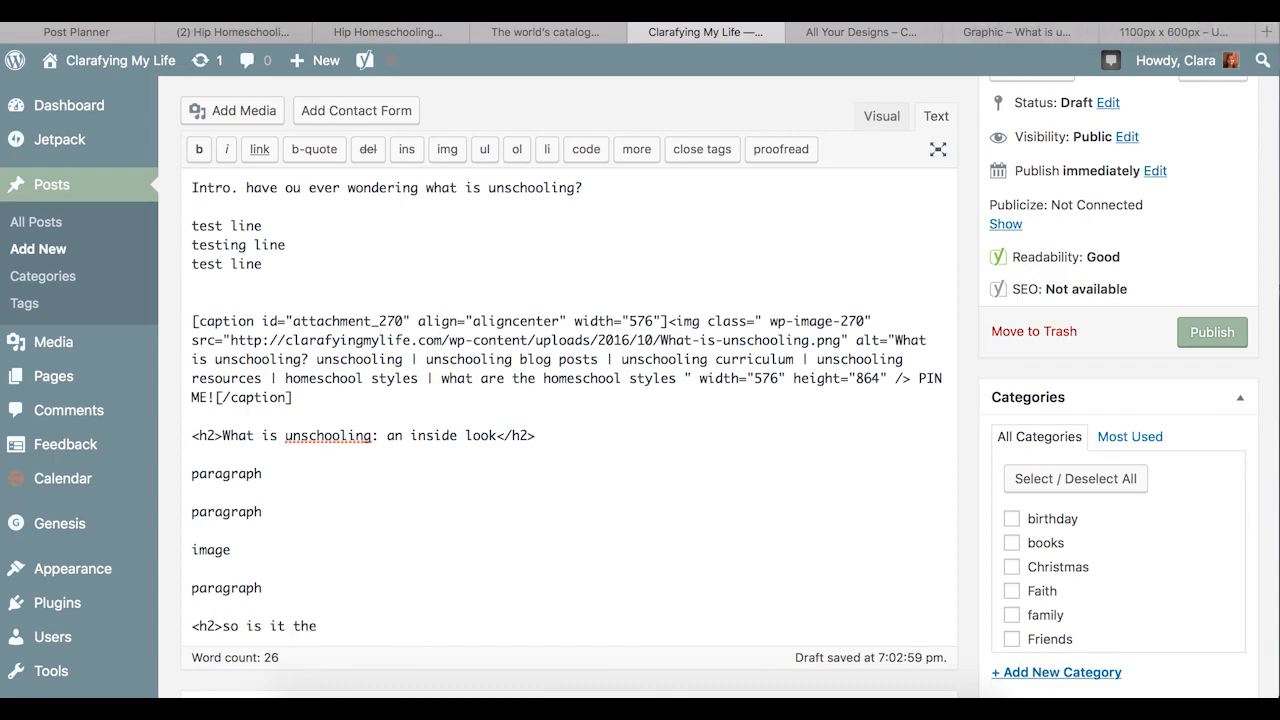
key("shift+Home")
key("shift+Right")
key("shift+Right")
key("shift+Right")
key("shift+Right")
type("s")
type("o is it the right ")
type("choice for me?")
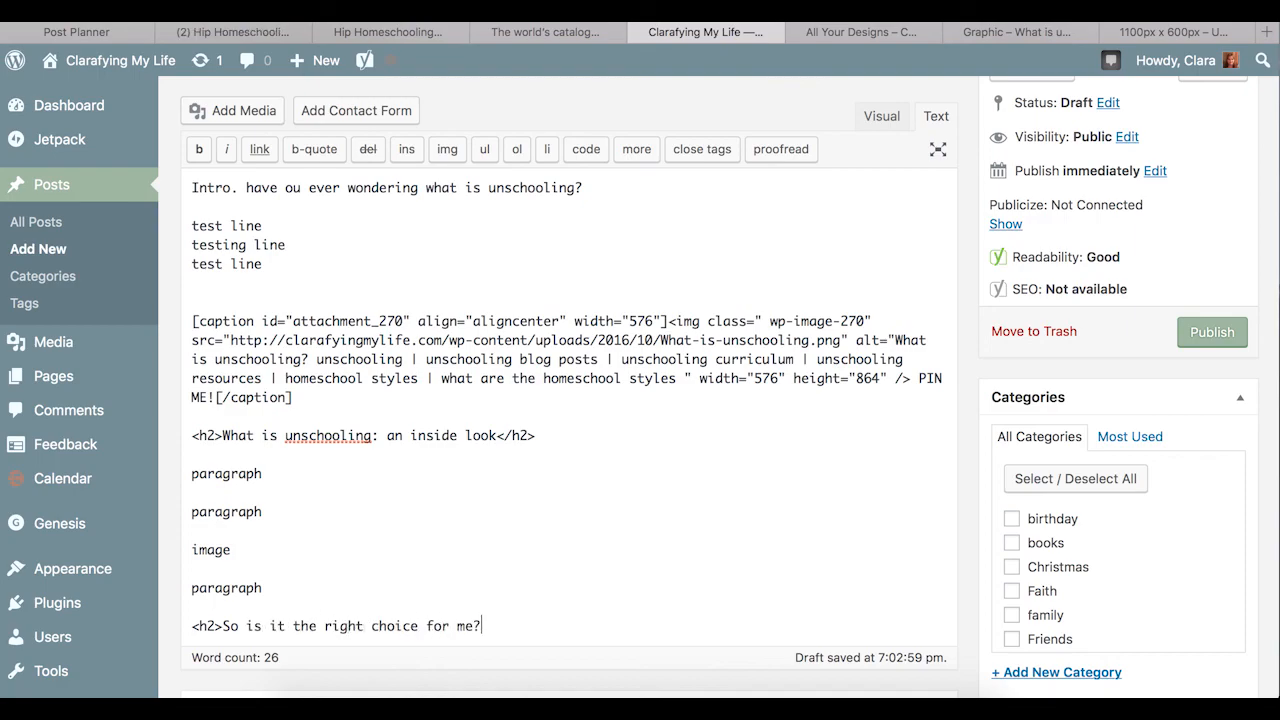
type("</h2>")
key("Return")
key("Return")
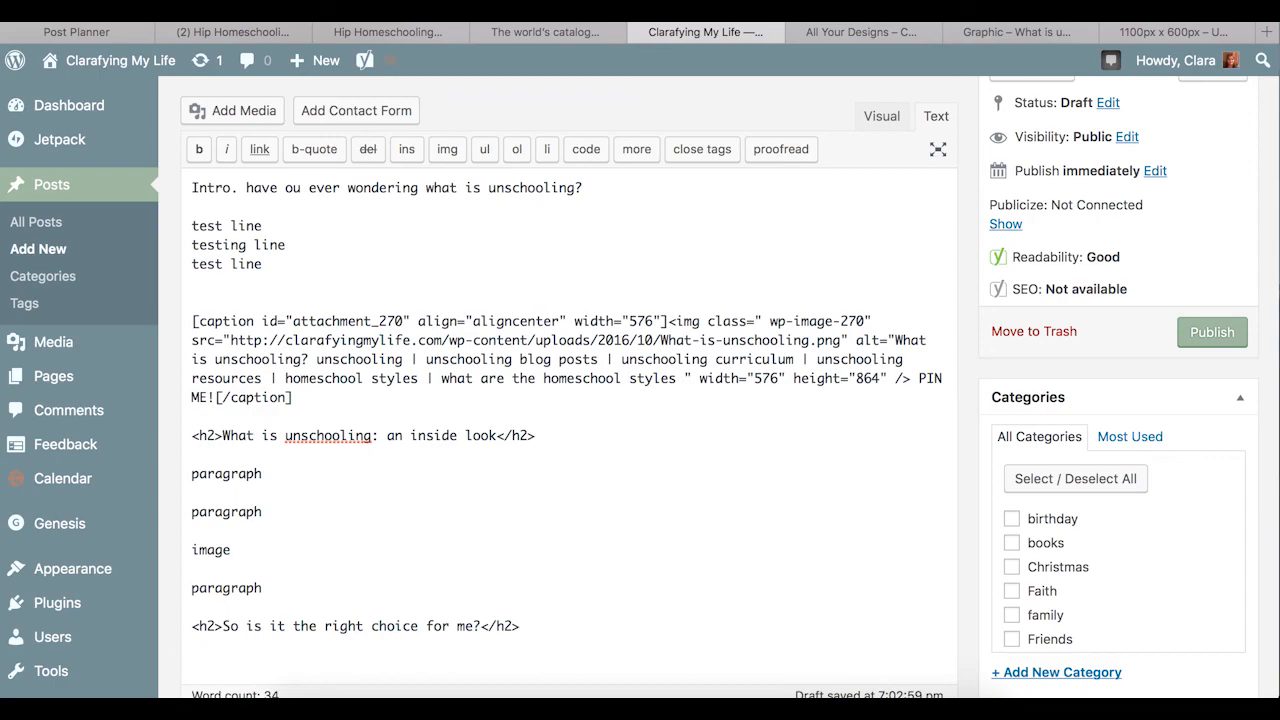
type("paragraph")
Add the closing heading "<h2>What about you? Have you ever considered unschooling? Comment below</h2>" at the end of the post
key("Return")
key("Return")
type("<h2>")
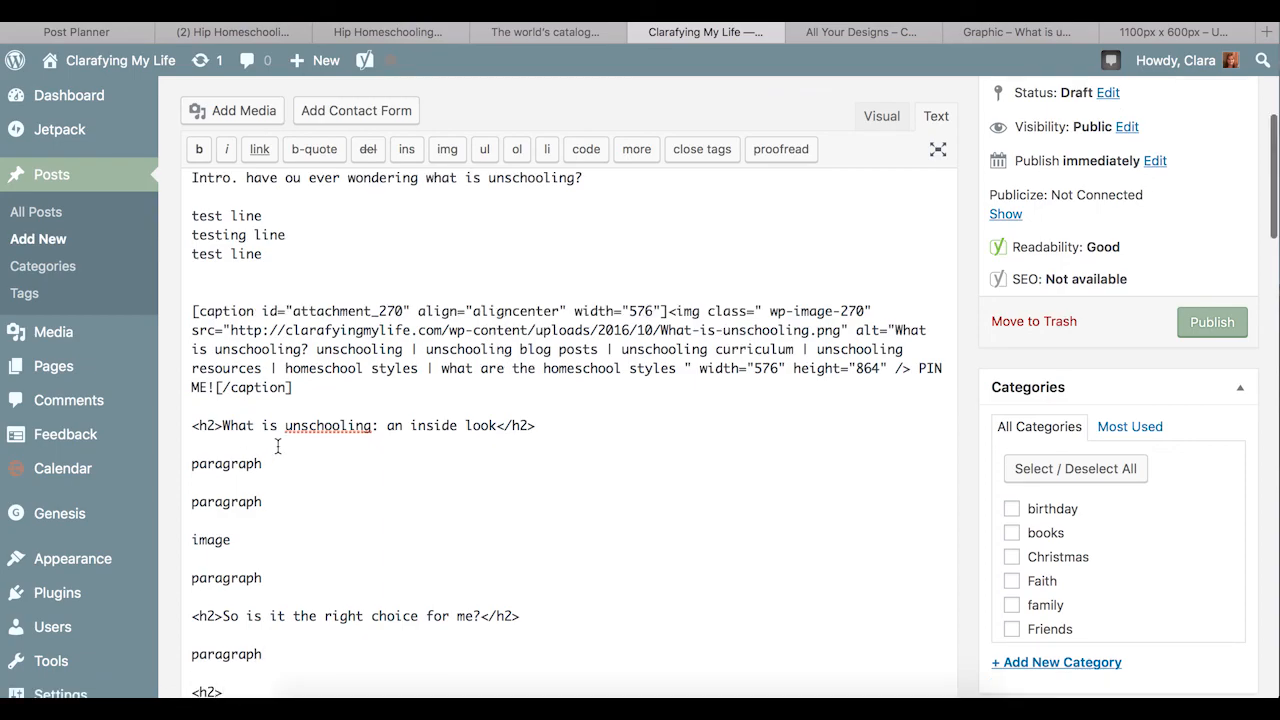
scroll(278, 446, "down", 3)
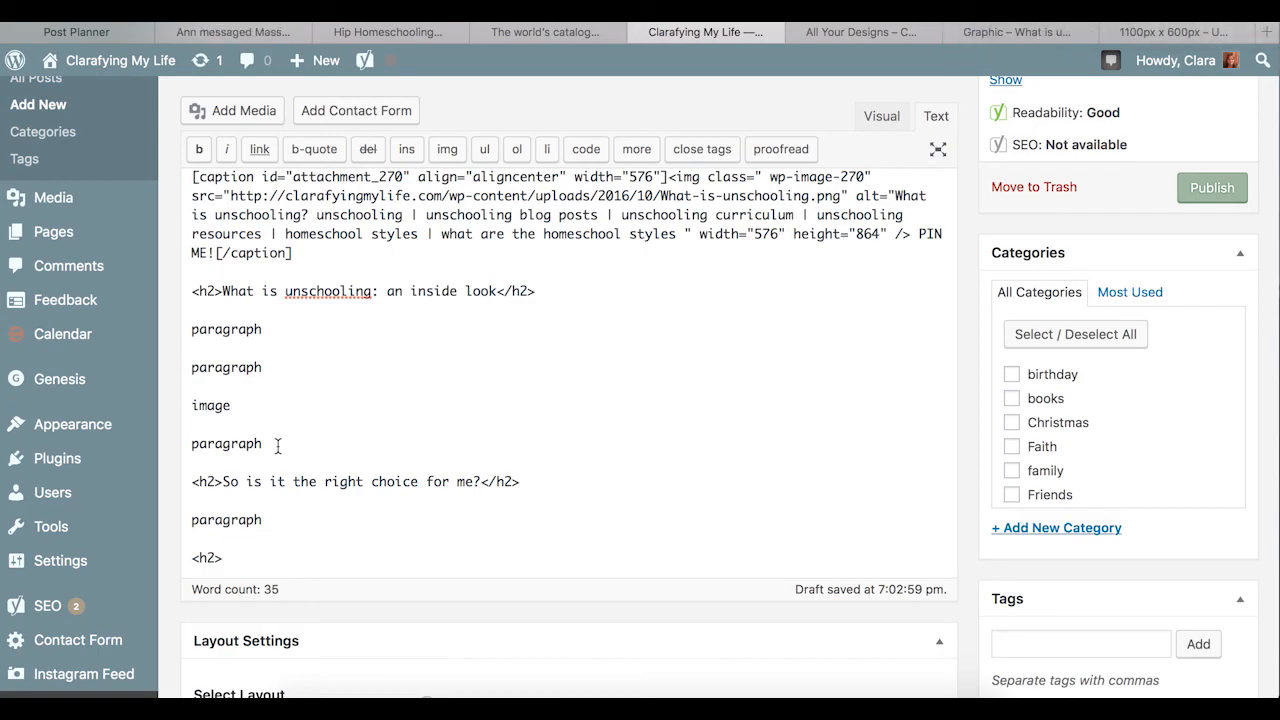
type("What ab")
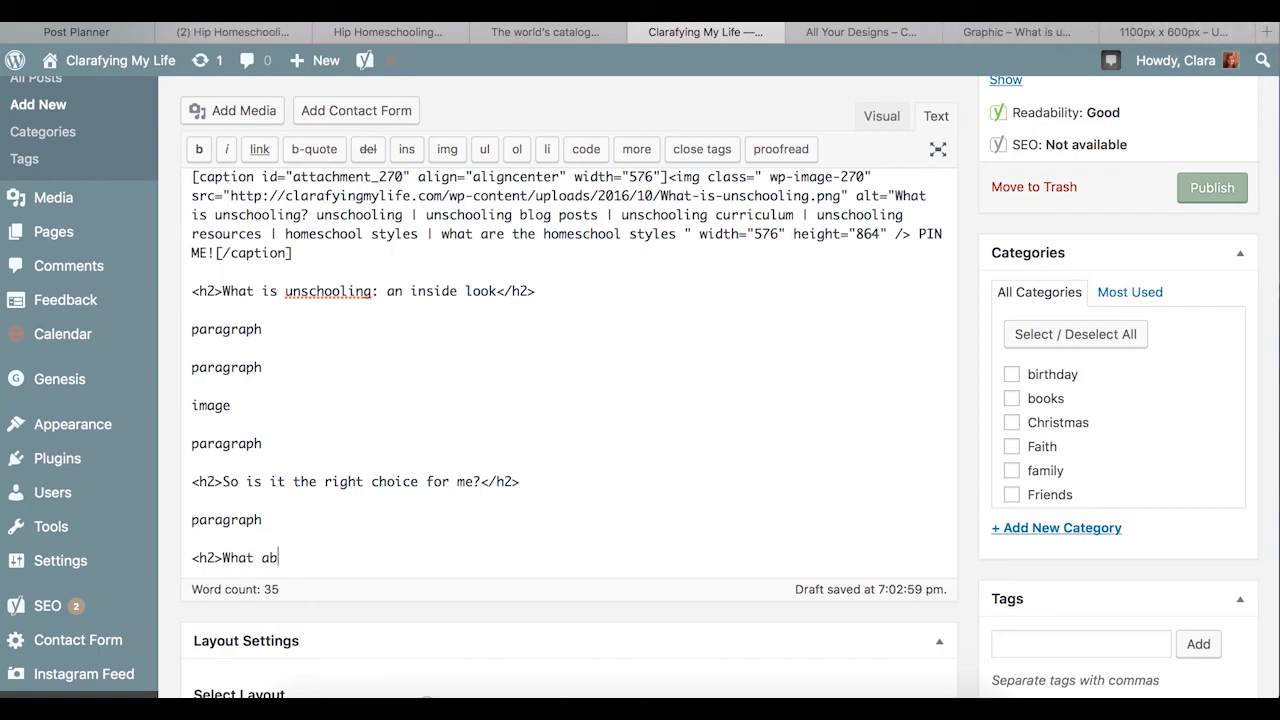
type("out you? Have you ev")
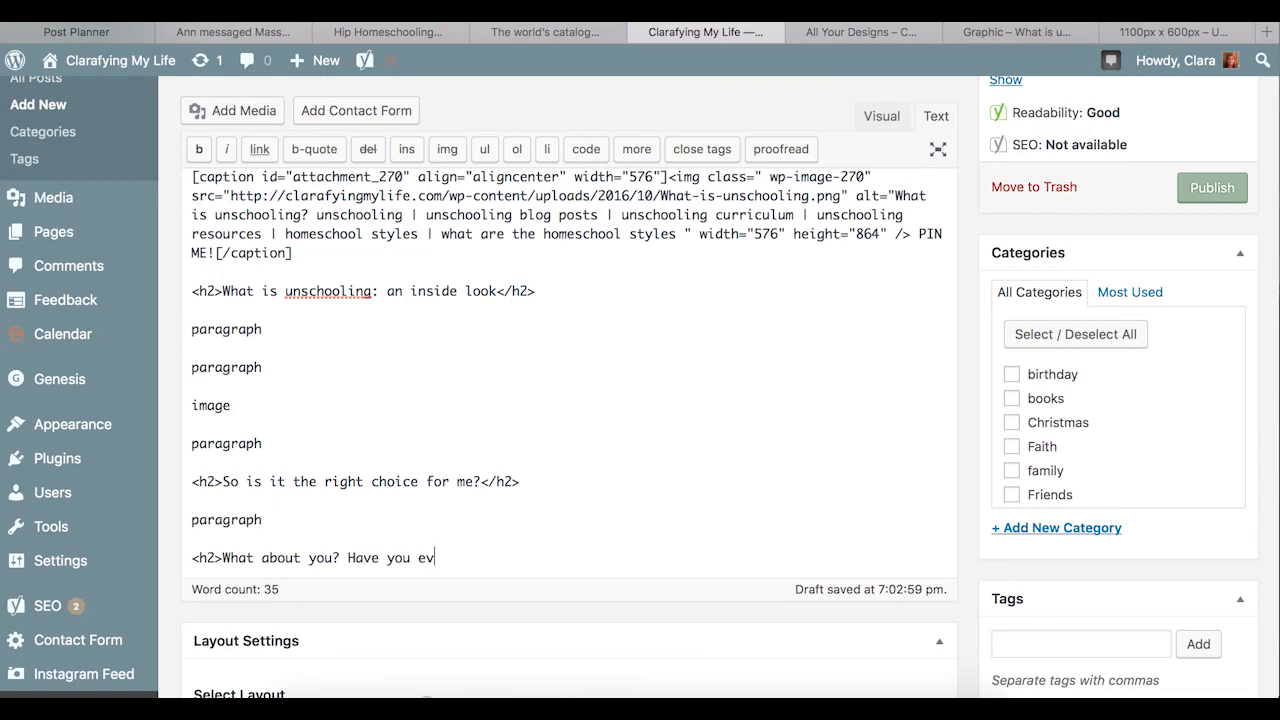
type("er considered ")
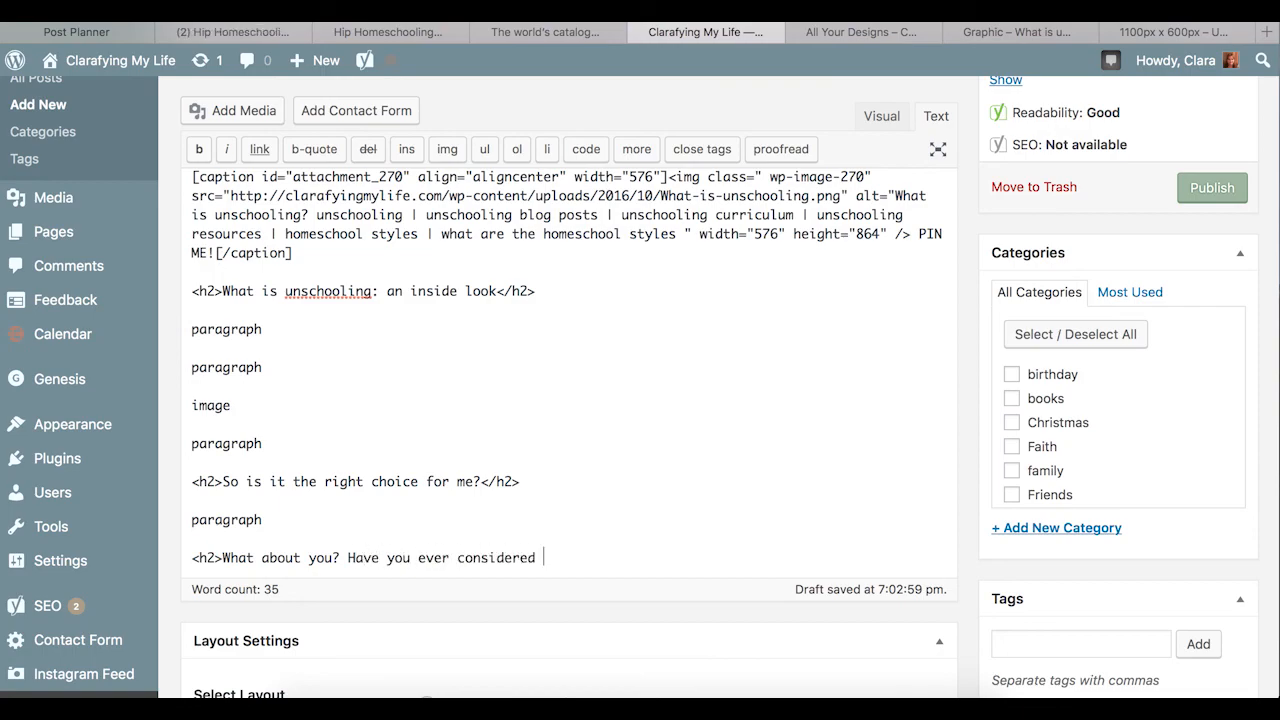
type("unschooling? Comm")
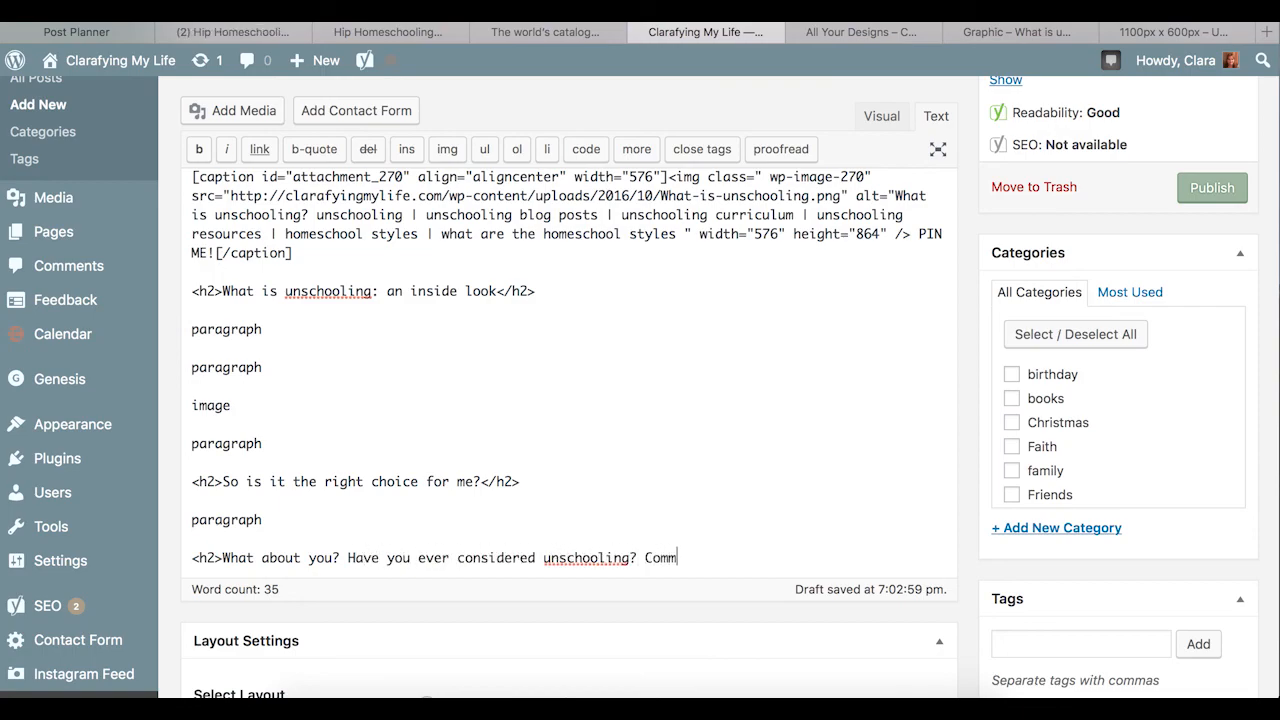
type("ent below</h2>")
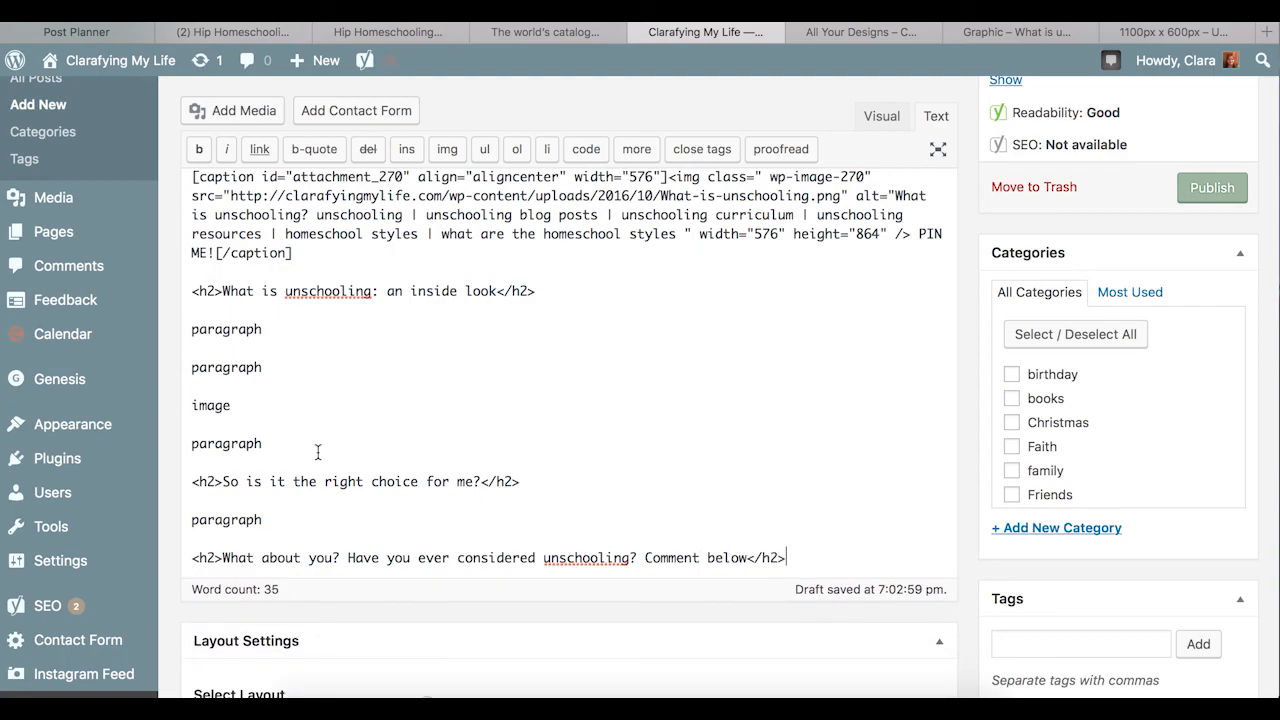
Switch the post to the visual editor and review the formatted headings and placeholder lines below the image
scroll(318, 453, "down", 3)
scroll(317, 451, "down", 3)
scroll(317, 451, "up", 10)
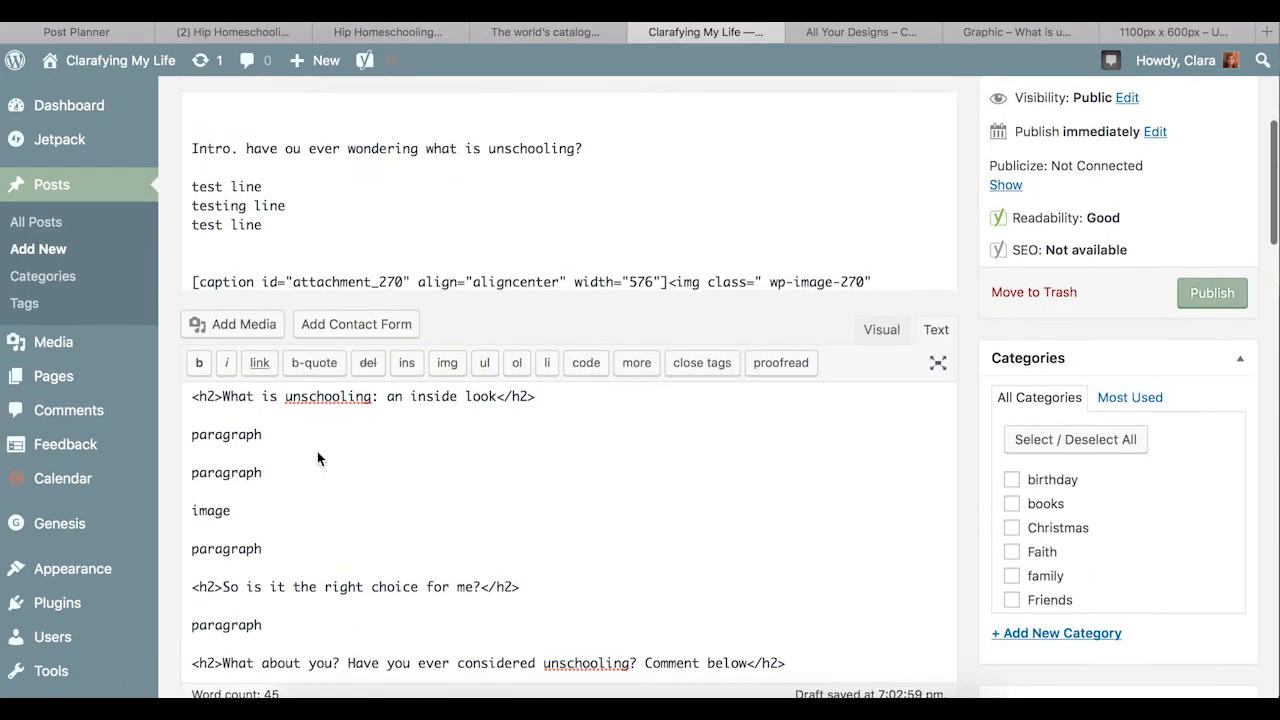
left_click(882, 393)
scroll(324, 620, "down", 5)
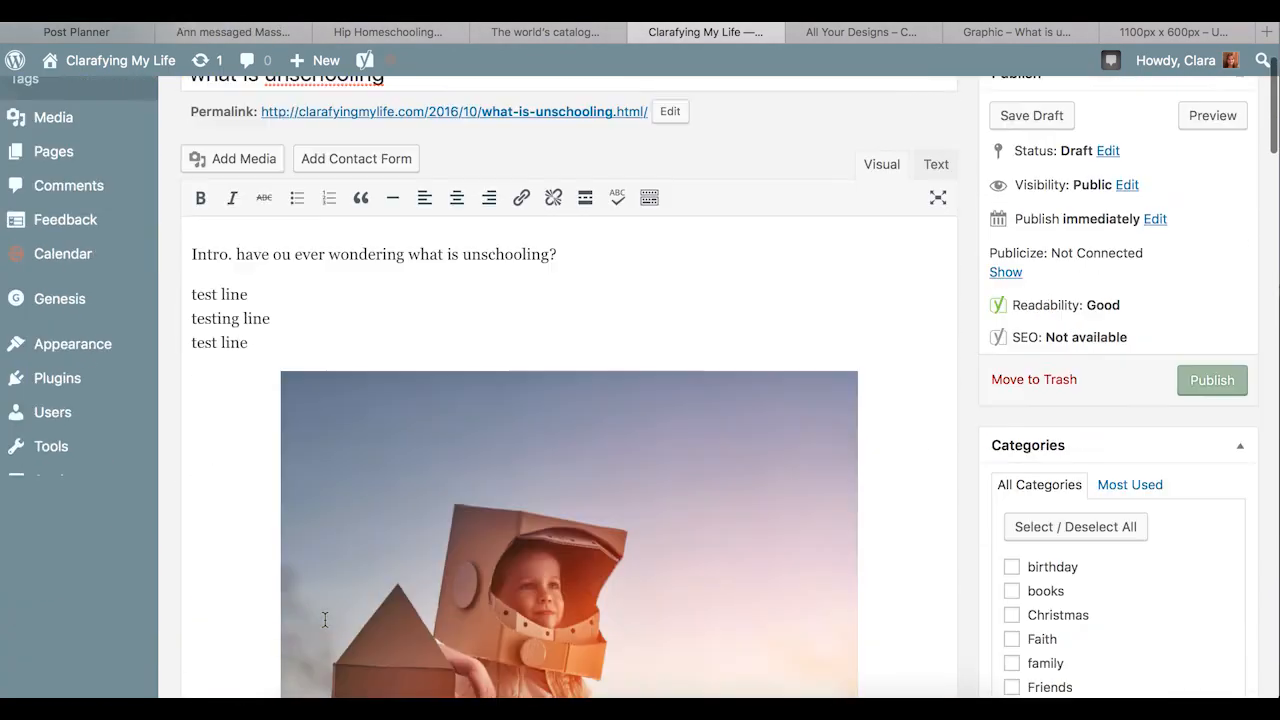
scroll(324, 620, "down", 15)
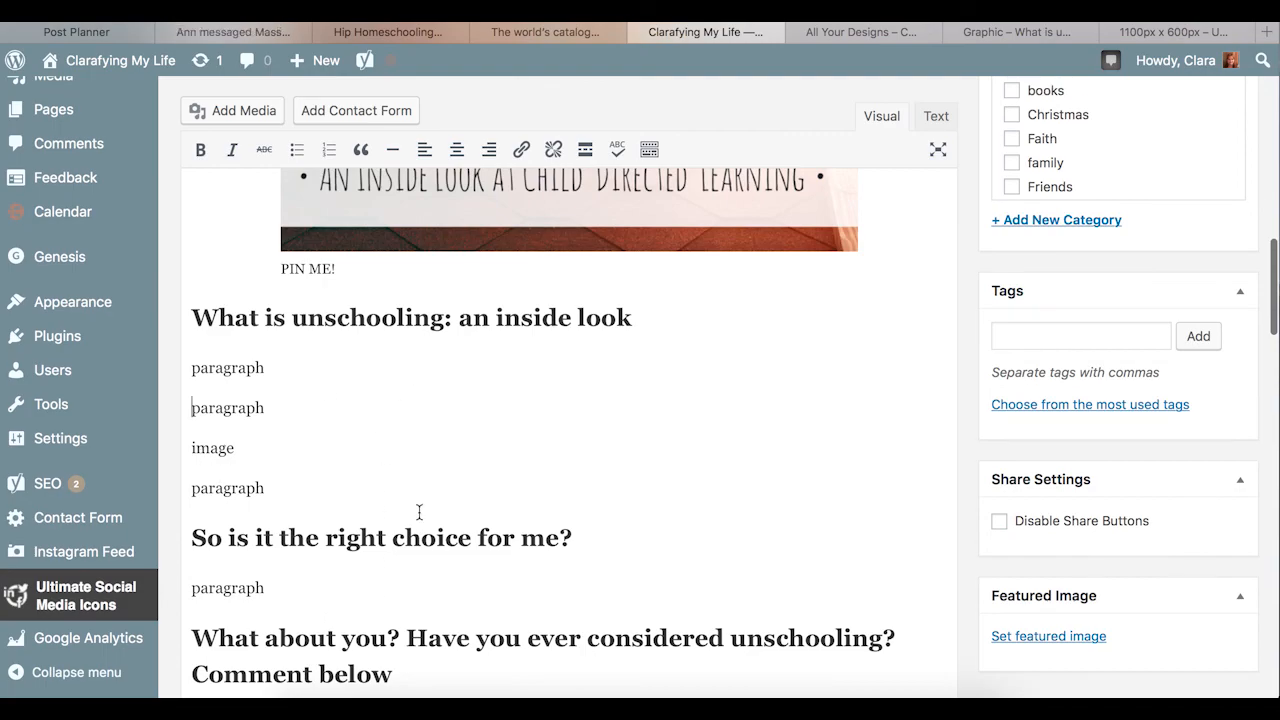
scroll(418, 527, "down", 4)
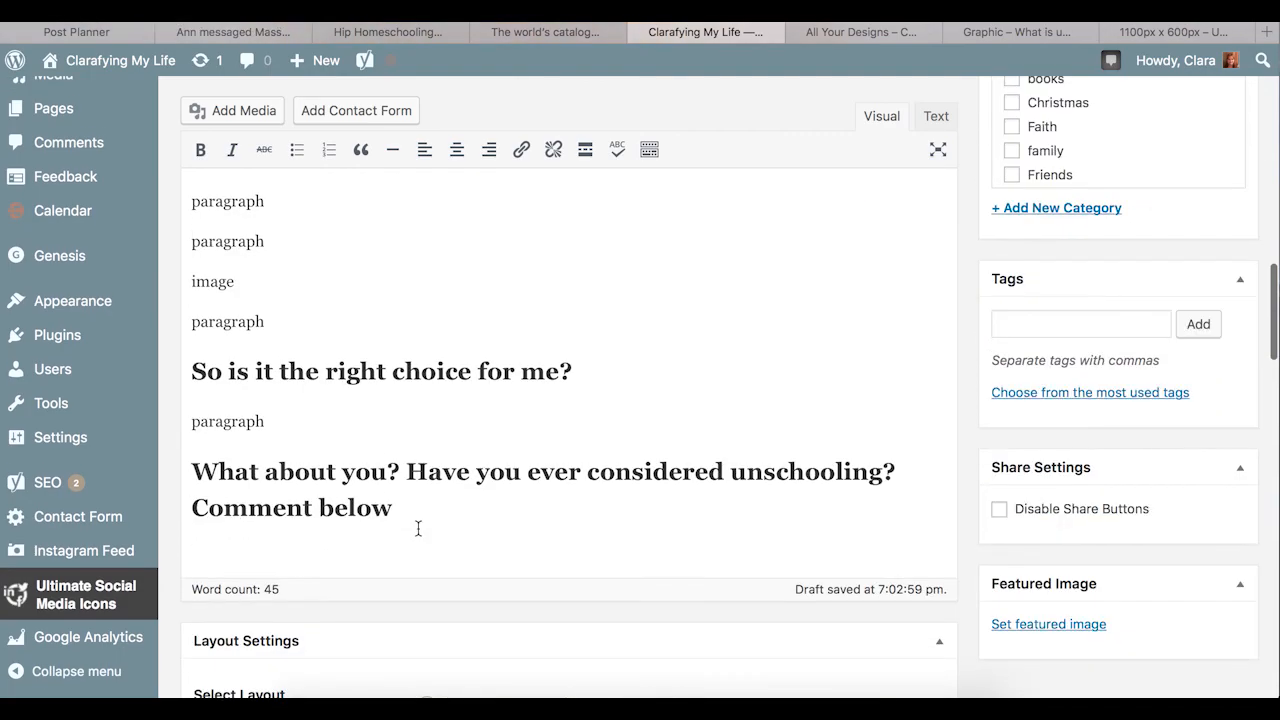
Set the Yoast SEO focus keyword to "what is unschooling"
scroll(418, 527, "down", 15)
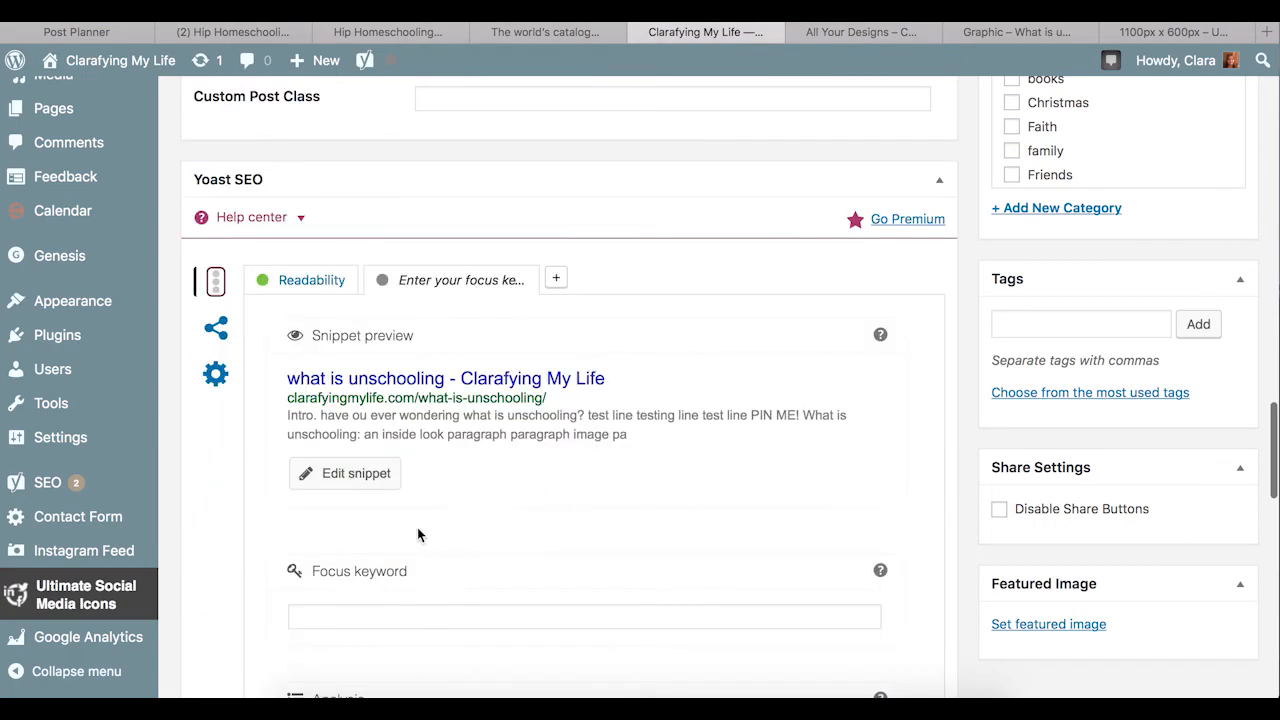
scroll(418, 535, "down", 4)
type("what is unschooling")
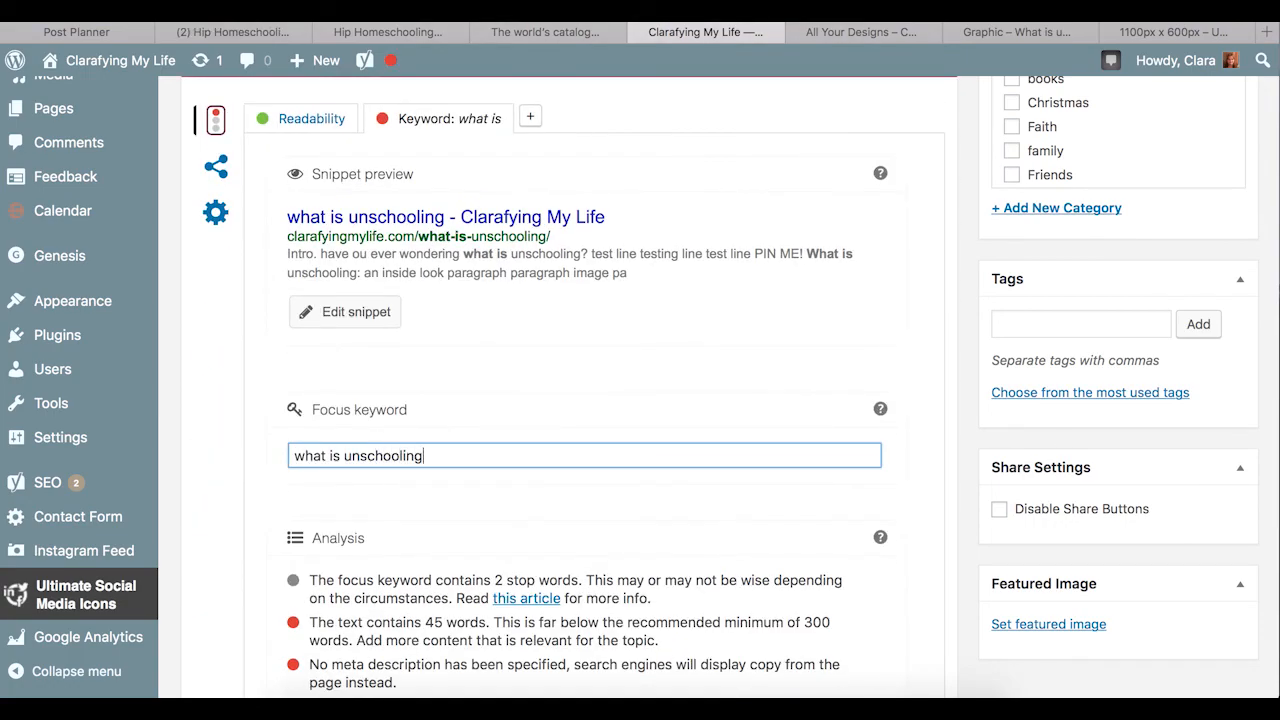
Edit the Yoast snippet and set the SEO title to "What is Unschooling? An Inside Look at this Homeschool Style"
left_click(355, 314)
left_click(352, 398)
type("What is S")
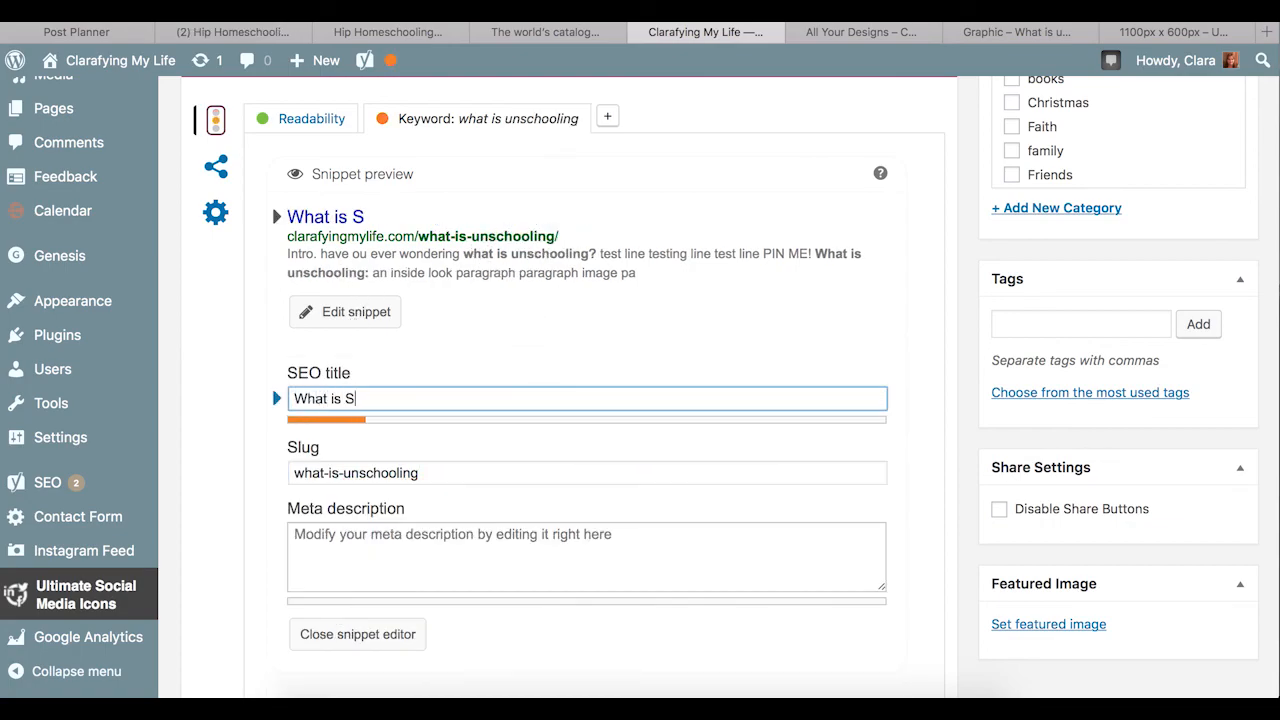
key("BackSpace")
type("Unschooli")
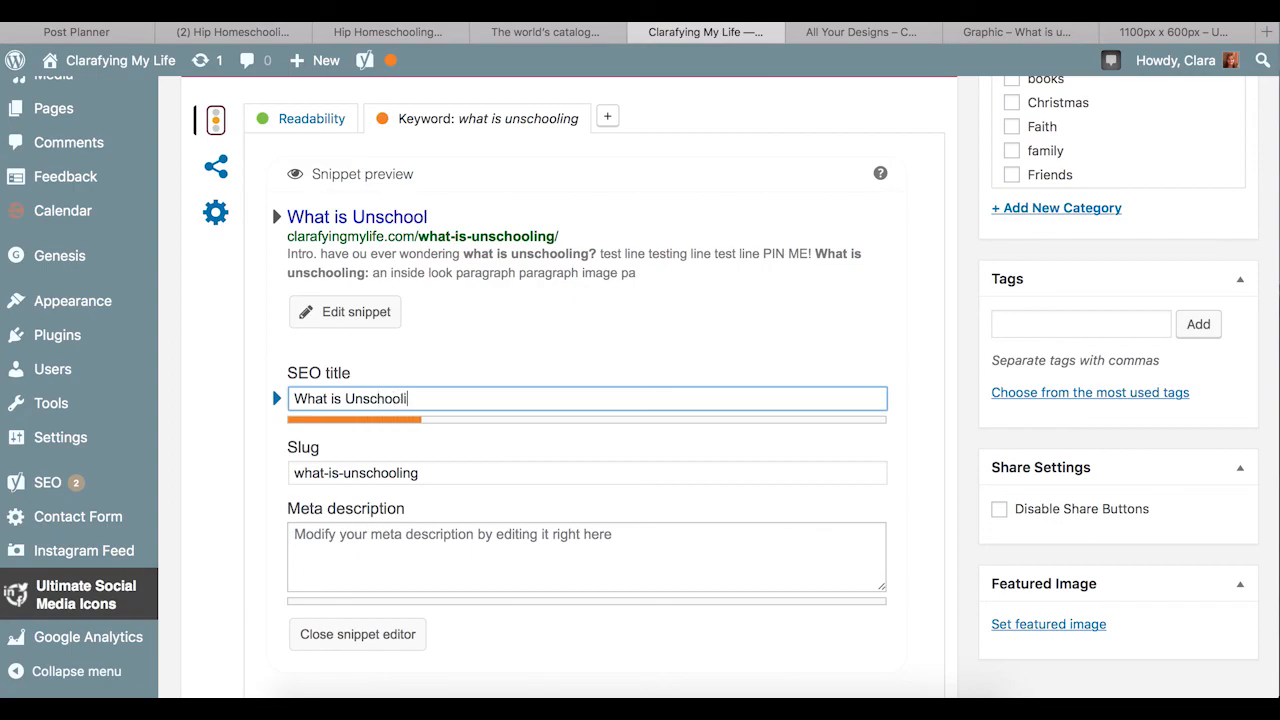
type("ng? An Inside Lo")
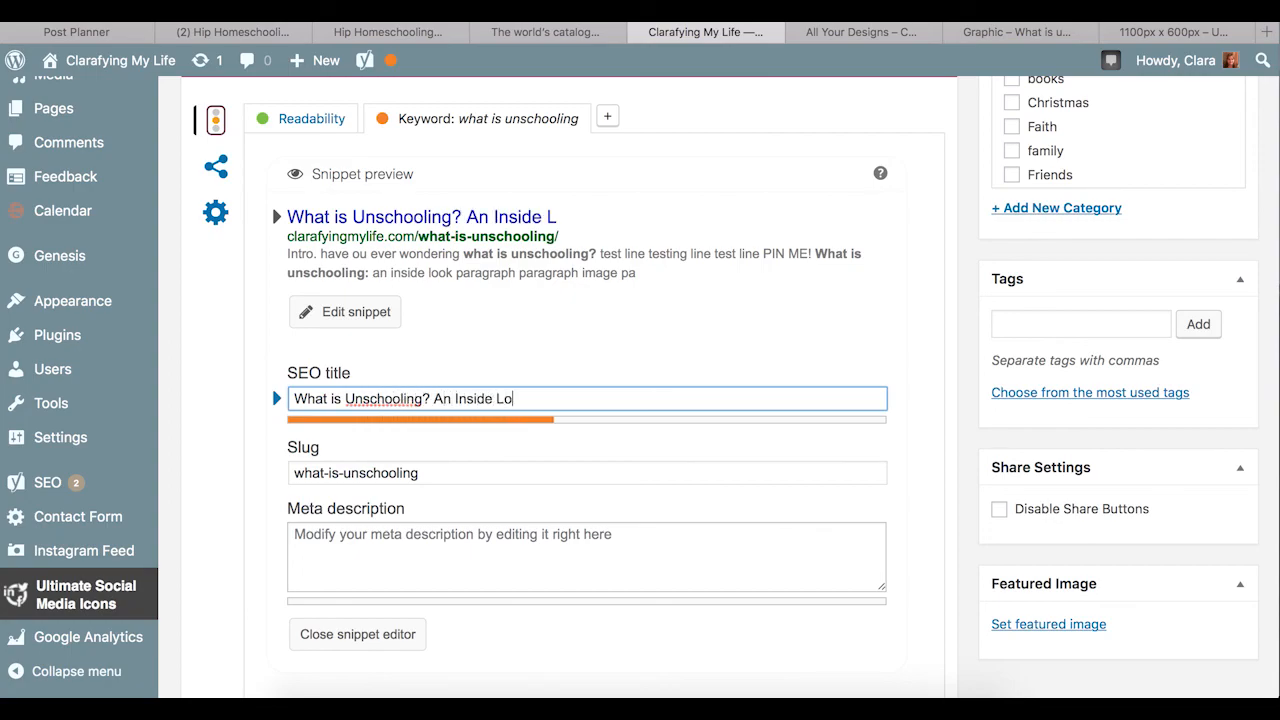
type("ok at this Homes")
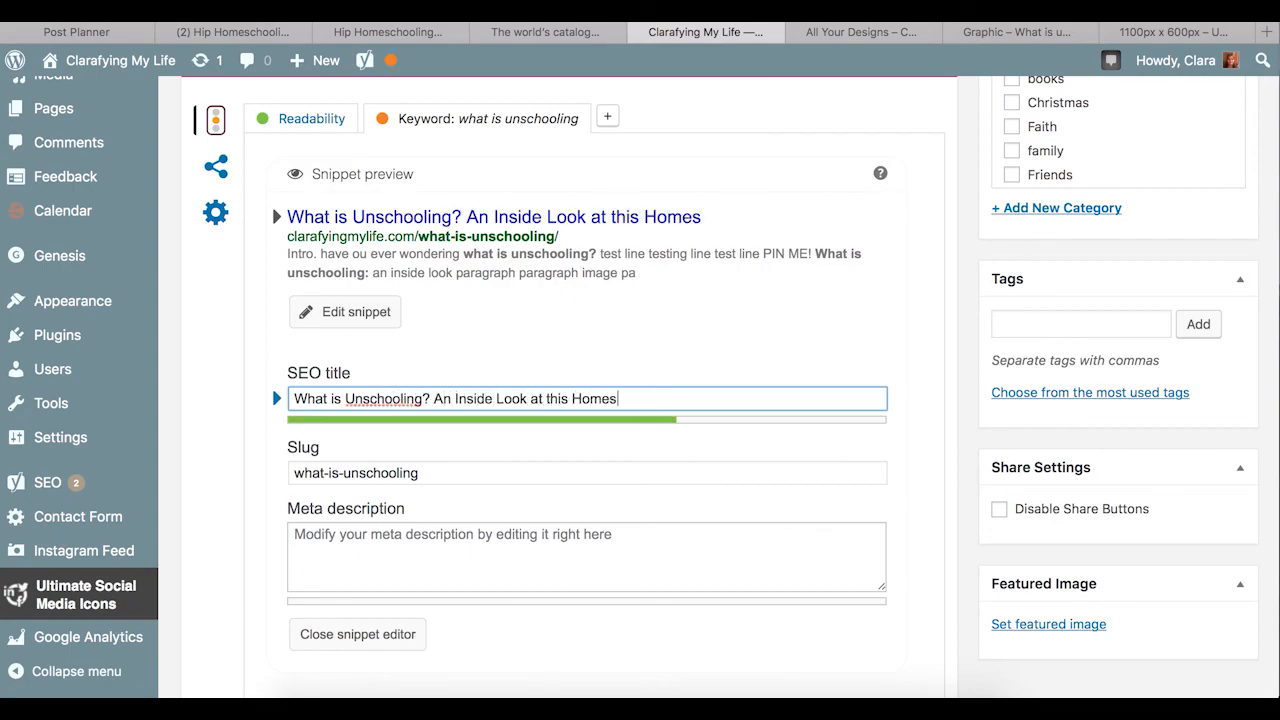
type("chool Style")
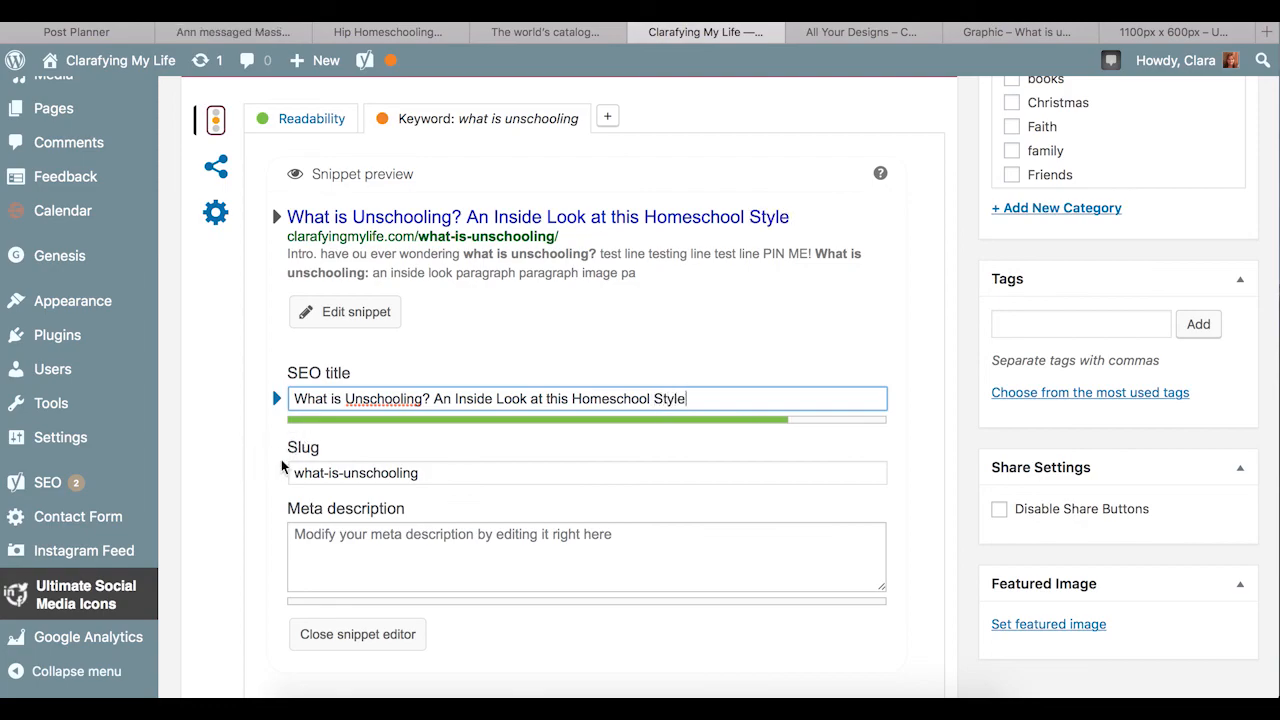
Begin the snippet's meta description with "What is unschooling, have you ever wanted to know? Come"
left_click(437, 475)
left_click(390, 545)
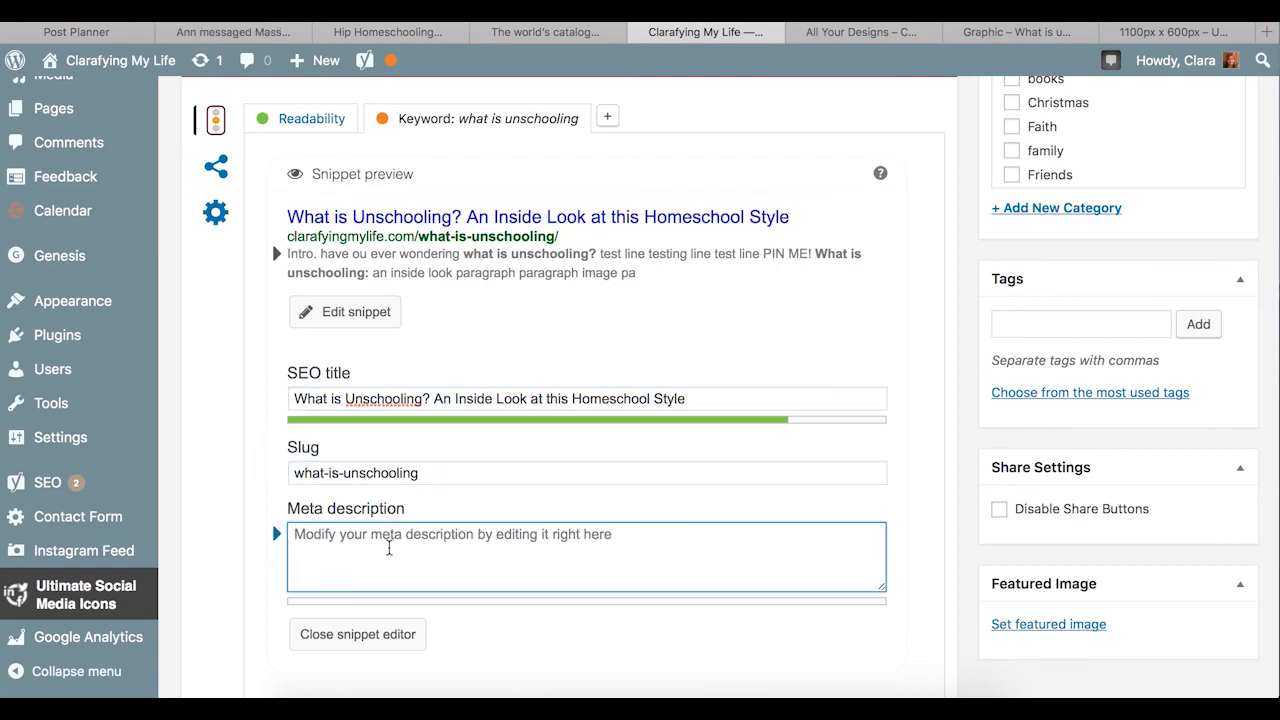
type("Have")
key("BackSpace")
key("BackSpace")
key("BackSpace")
key("BackSpace")
type("What is unschooling, have o")
type("u ev")
key("BackSpace")
key("BackSpace")
key("BackSpace")
key("BackSpace")
key("BackSpace")
type("you ever wanted to know? Come")
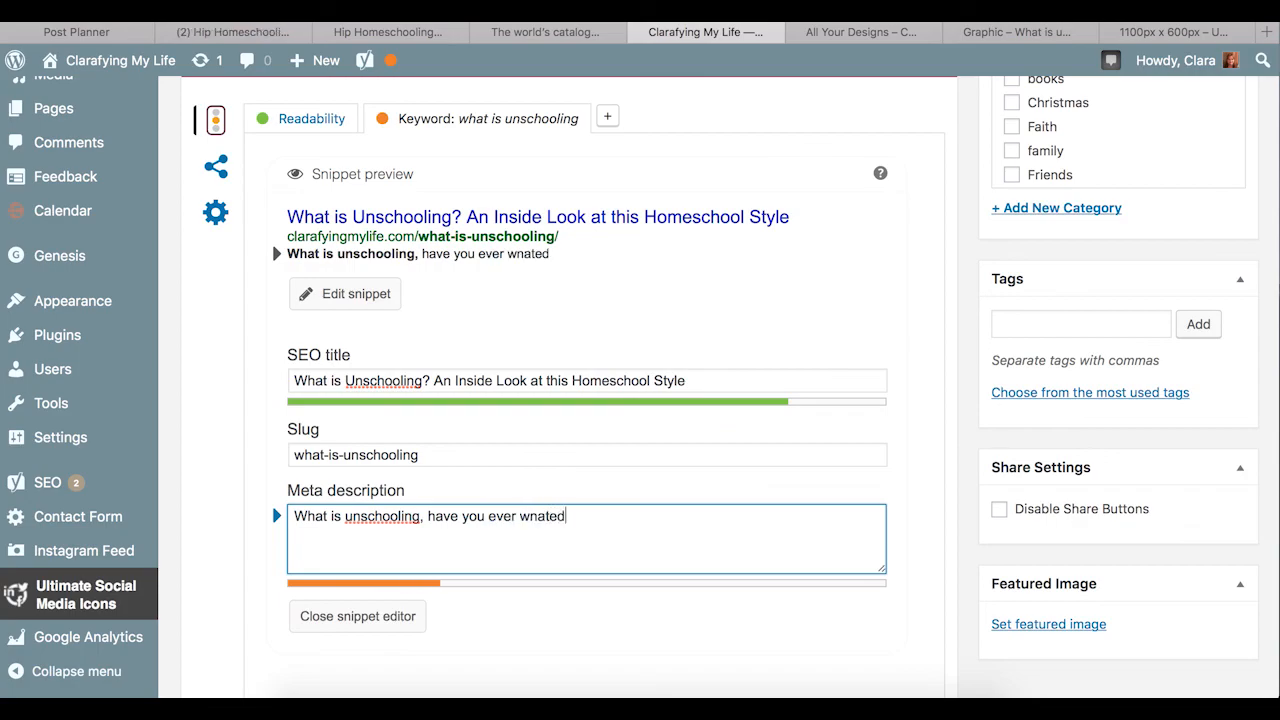
Finish the description with "find out how this homeschool style get's a bad rep and why it isn't as bad as it sounds." and close the snippet editor
type(" f")
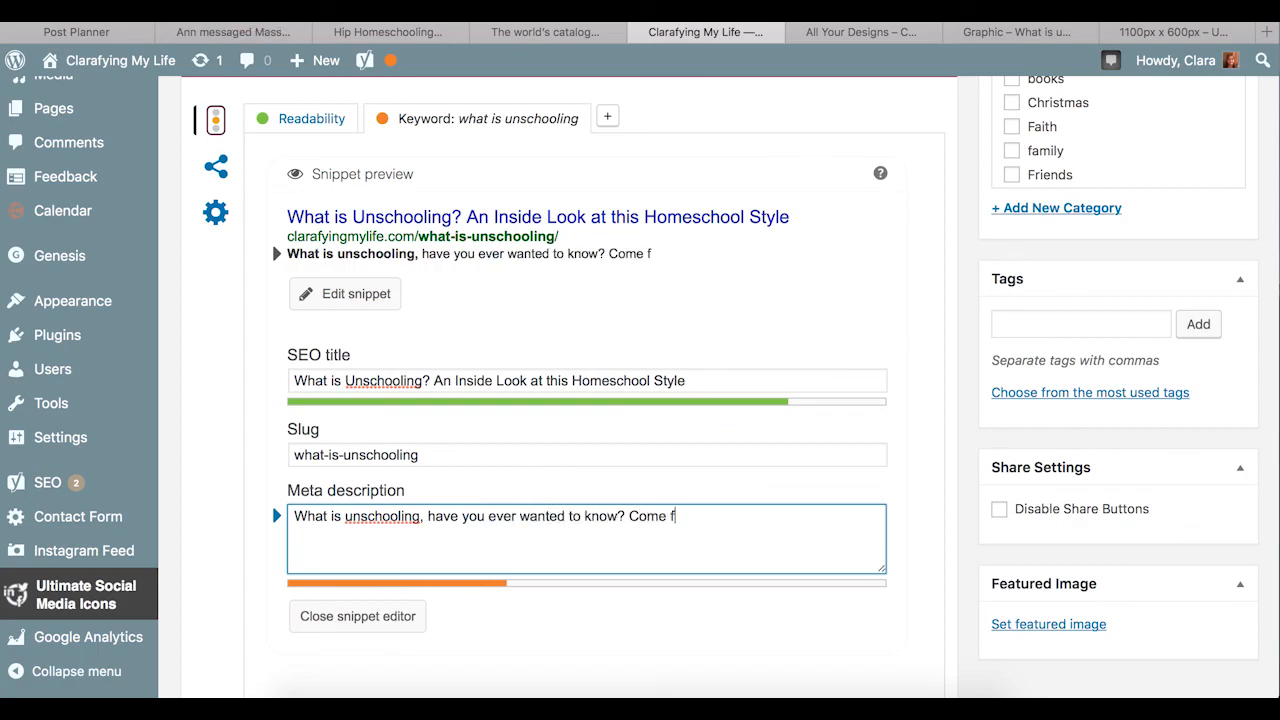
type("ind out how this homeschool style get's")
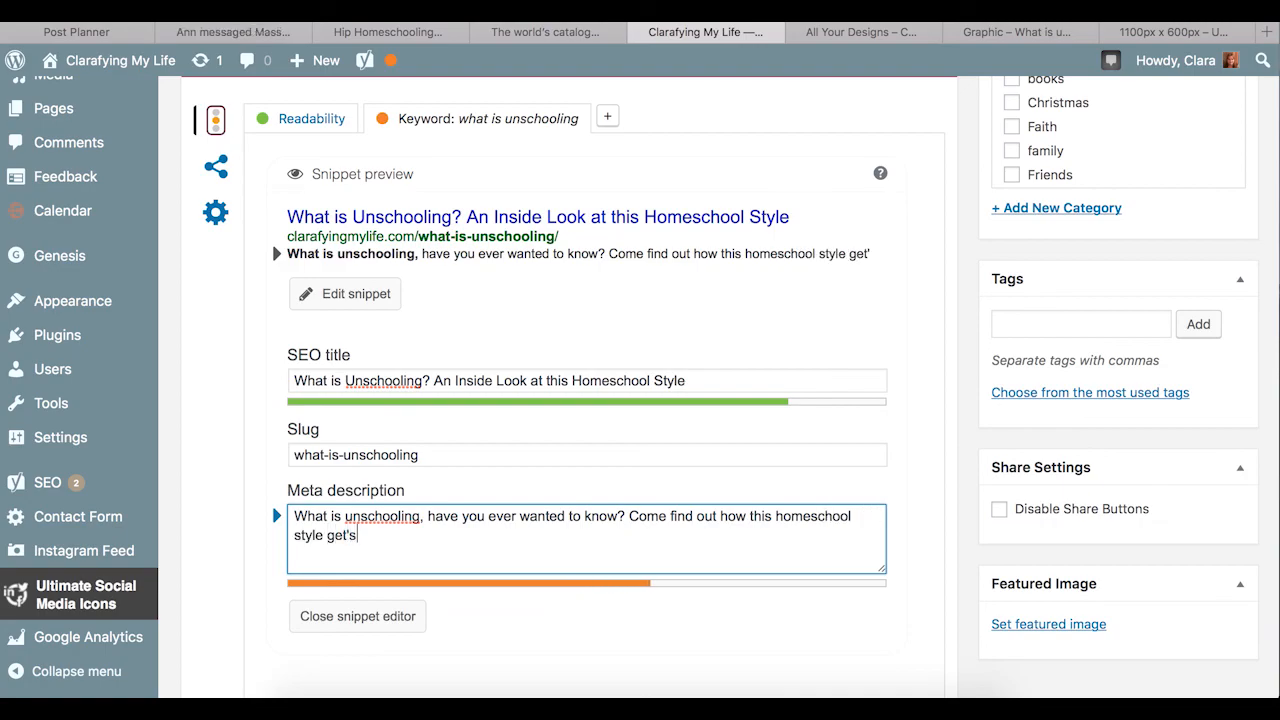
type(" a bad rep and why ")
type("it isn'")
key("BackSpace")
type("isn't")
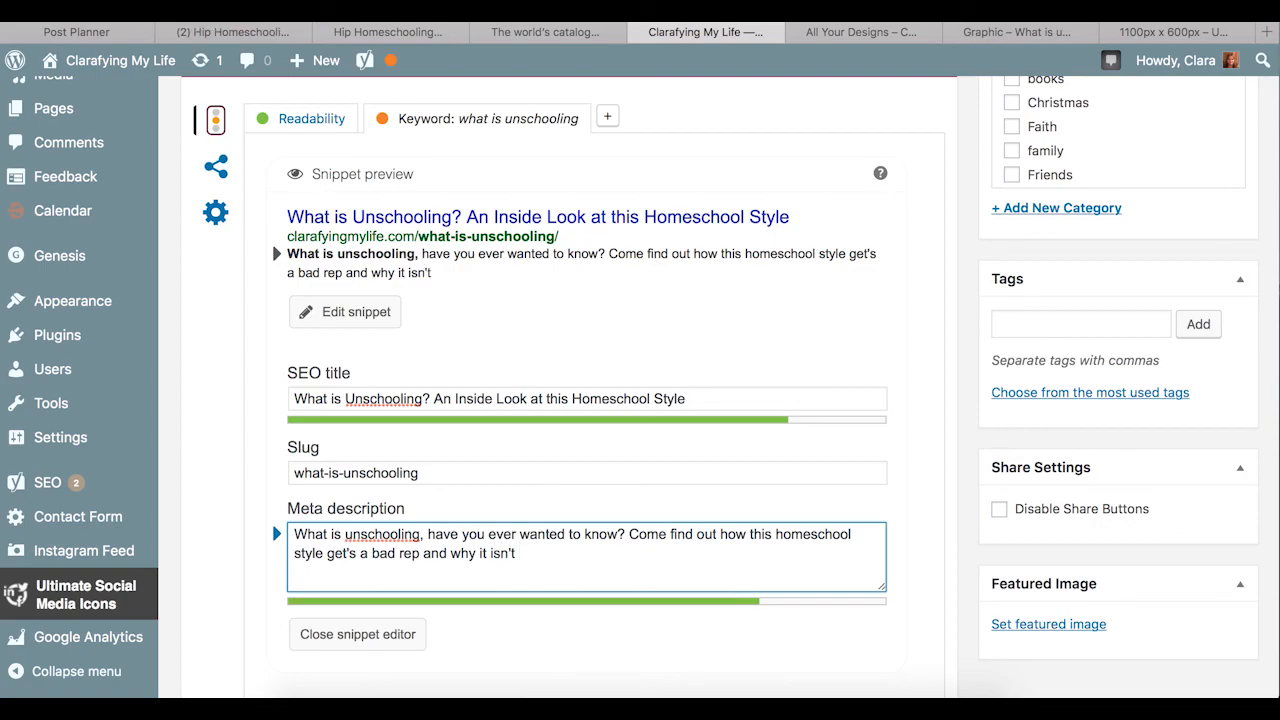
type(" as bad as it")
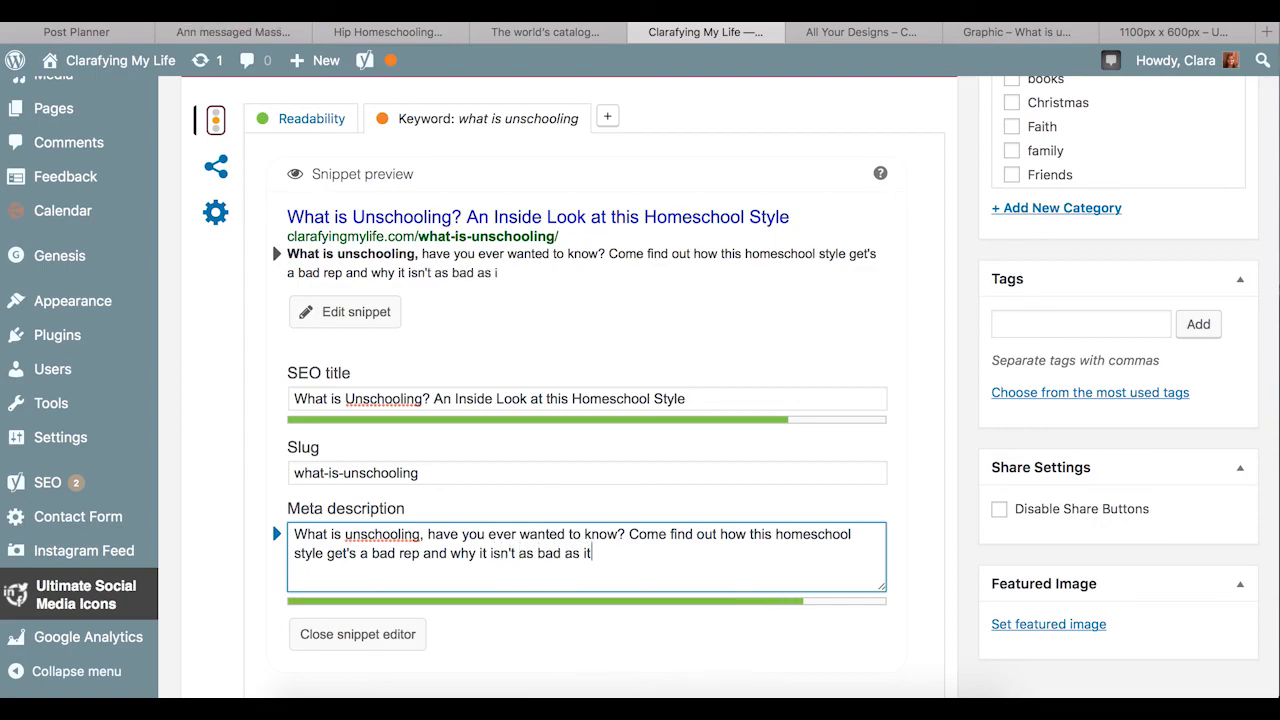
type(" sounds.")
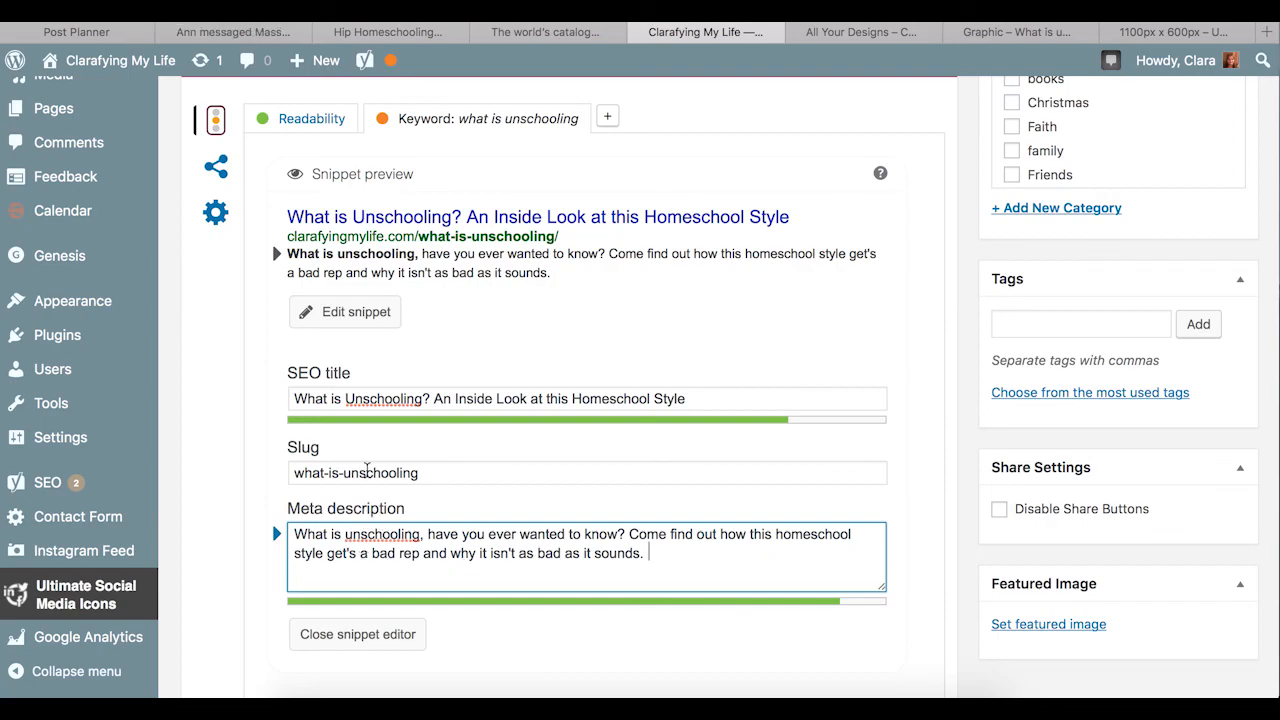
scroll(364, 600, "down", 1)
left_click(360, 593)
scroll(370, 597, "down", 1)
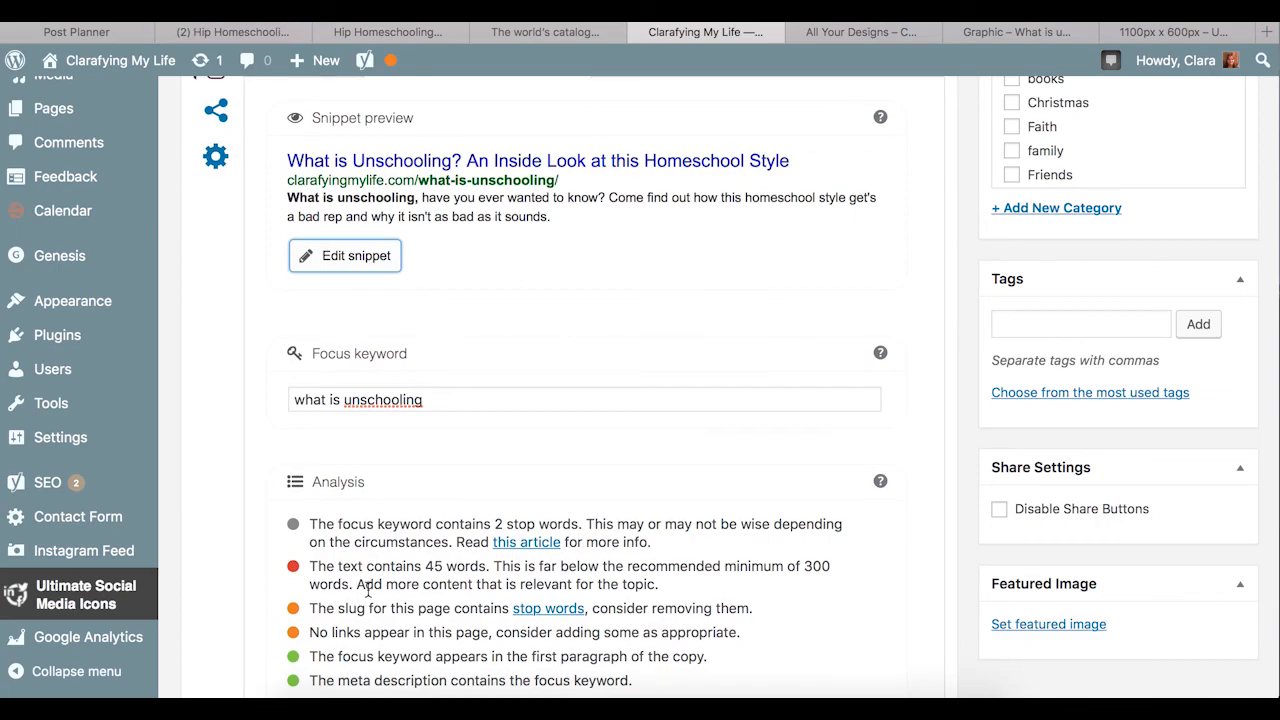
left_click(1007, 322)
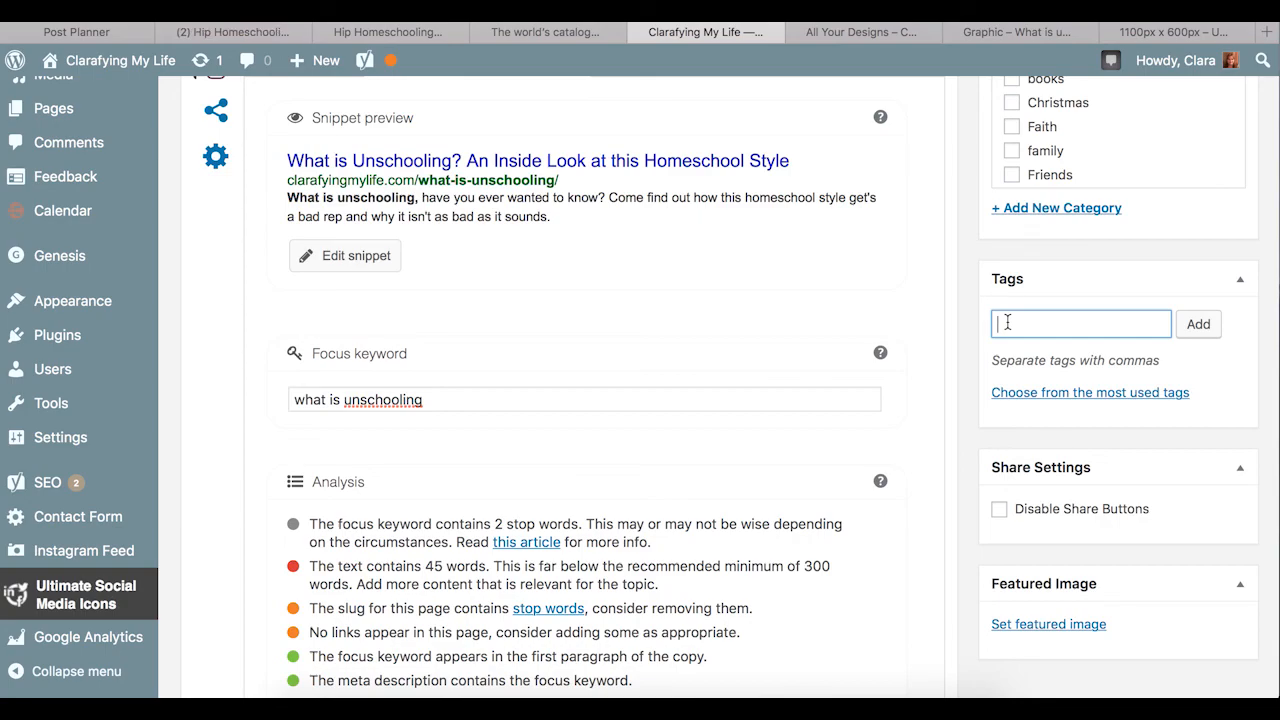
scroll(1007, 322, "up", 3)
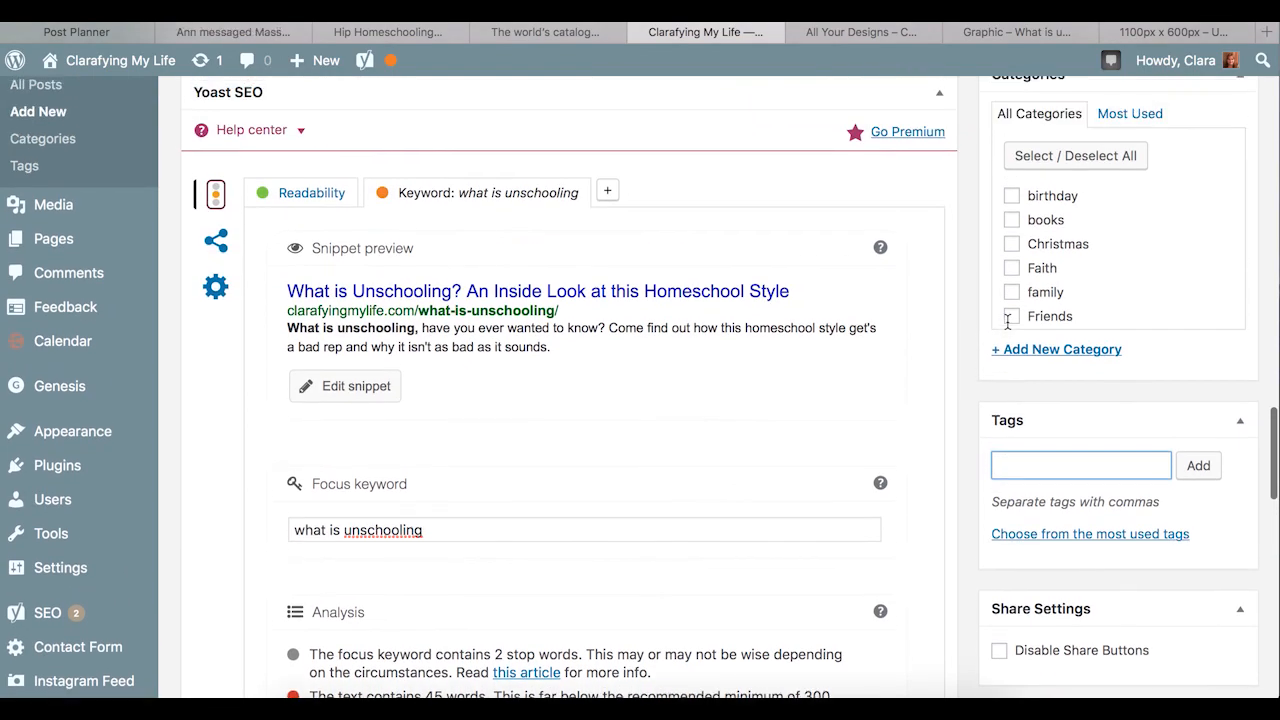
scroll(1024, 370, "down", 3)
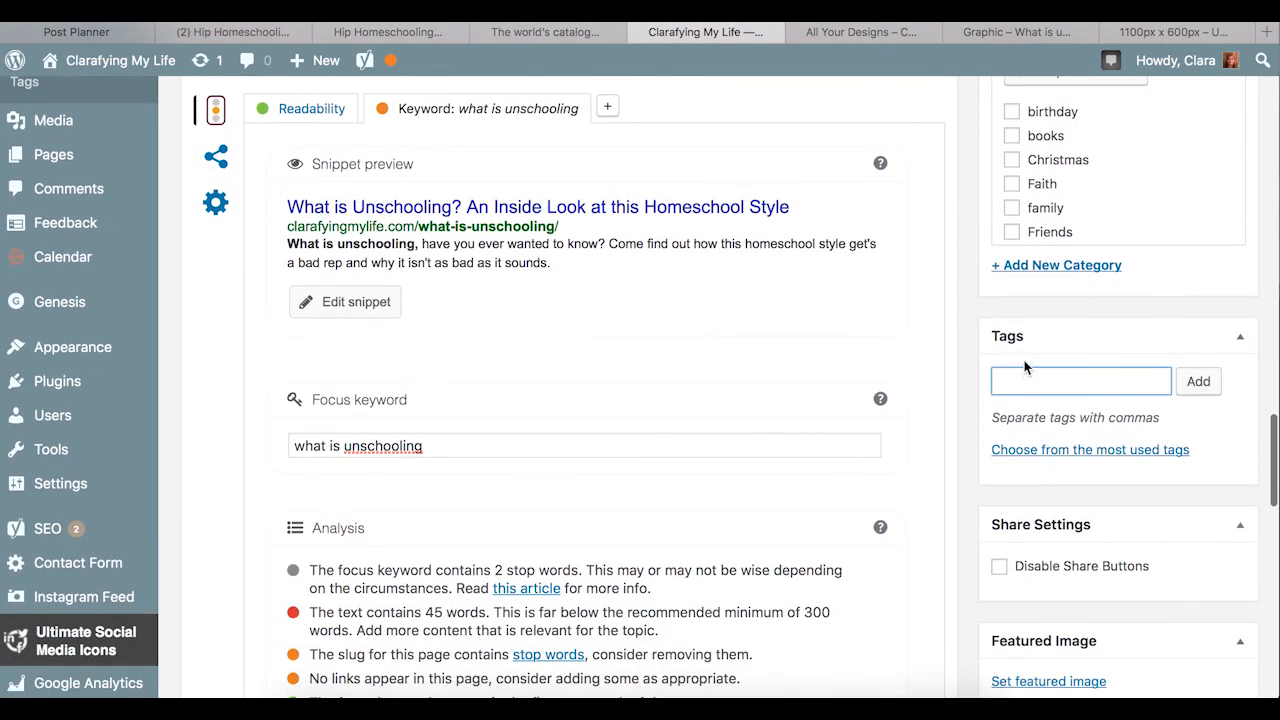
Pick Untitled-design-70.png from the media library for the featured image and set its title to "what is unschooling"
scroll(1024, 366, "down", 2)
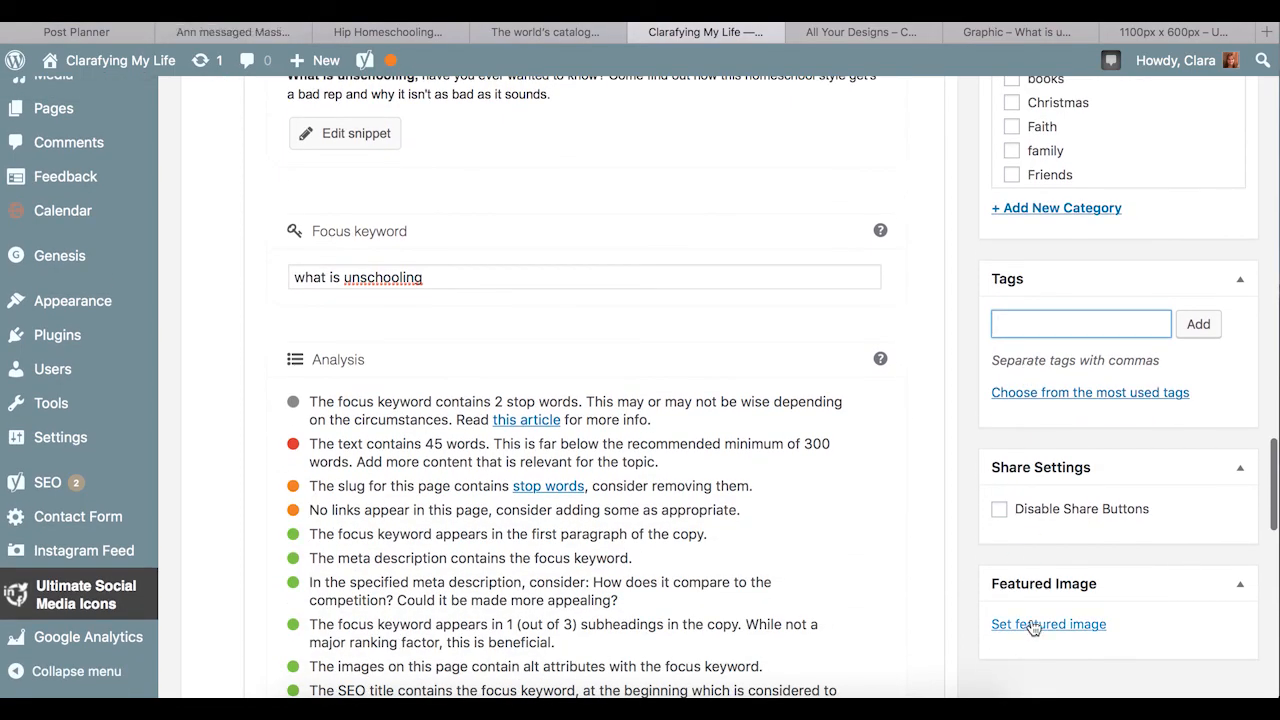
left_click(1032, 624)
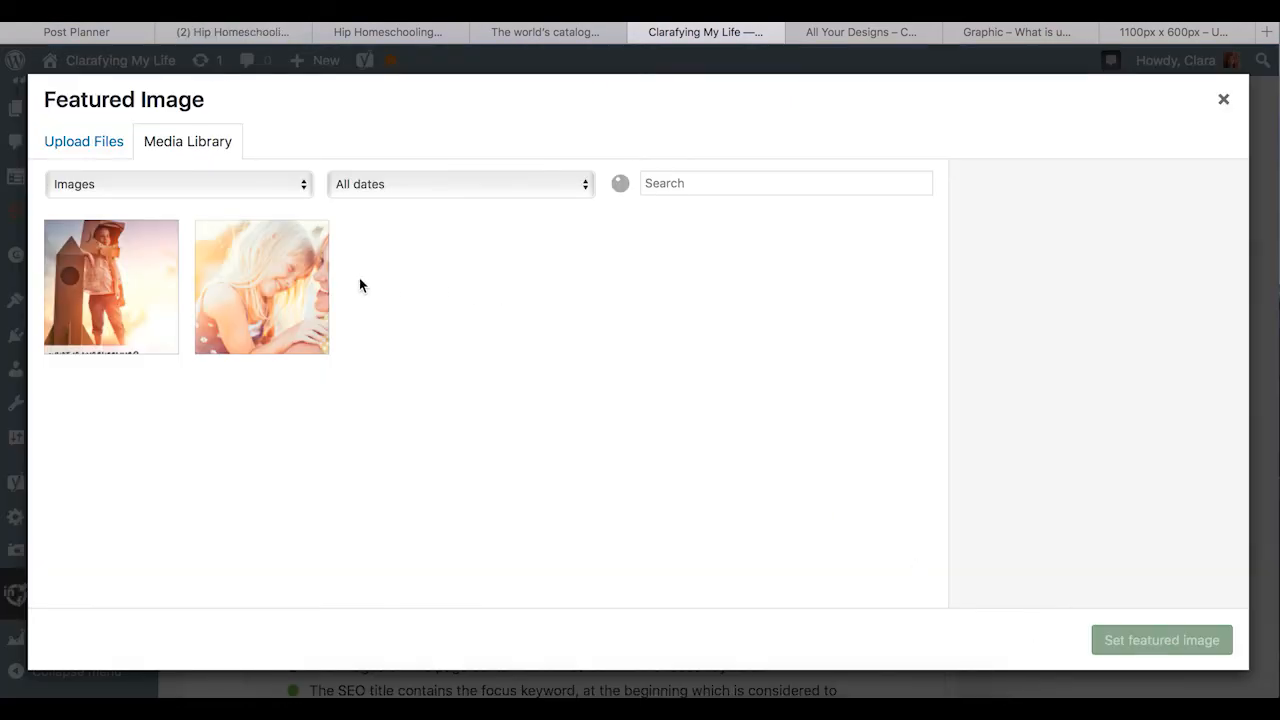
left_click(285, 287)
triple_click(1110, 472)
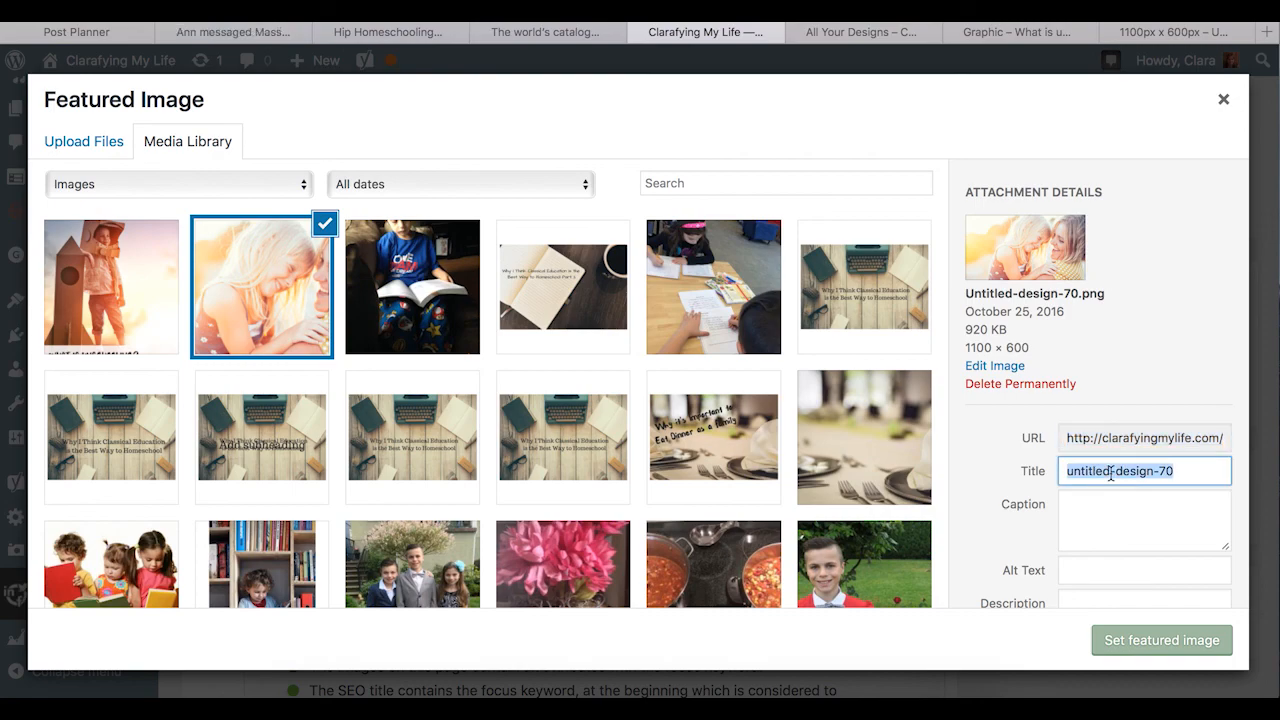
type("what is unschooling")
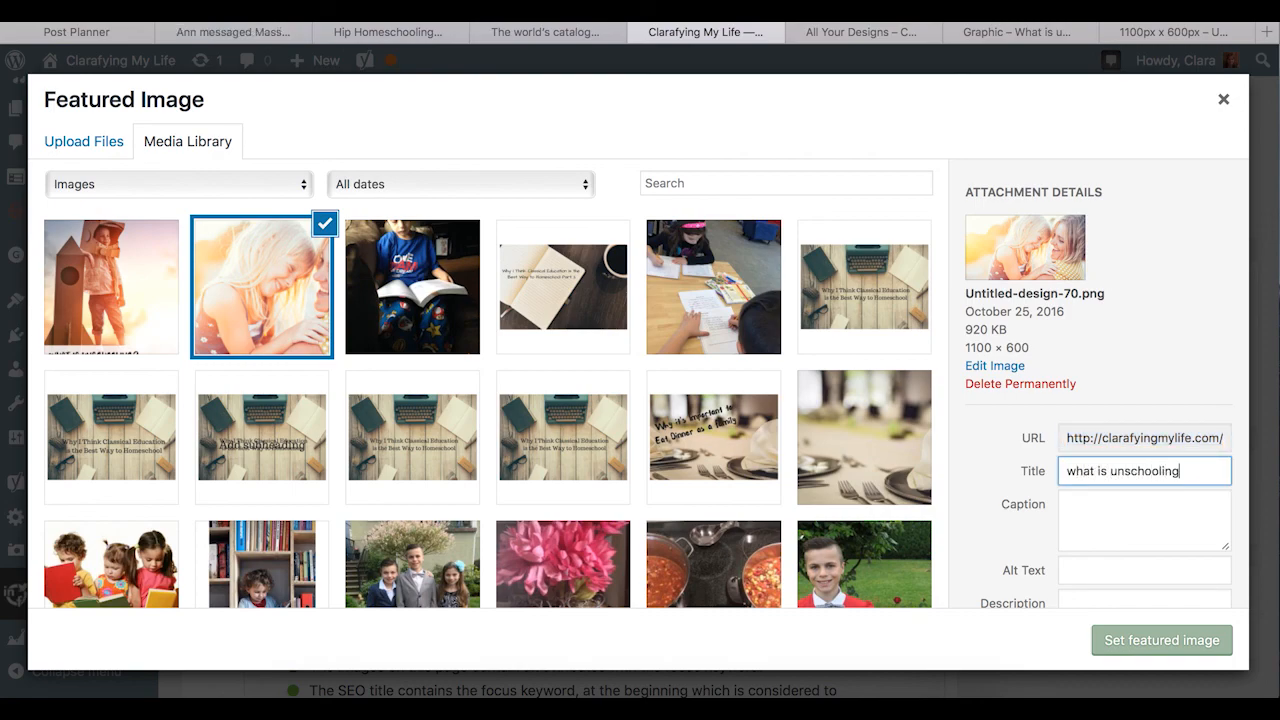
Set the picture's alt text to "what is unschooling" and assign it as the post's featured image
key("Tab")
key("Tab")
type("what is")
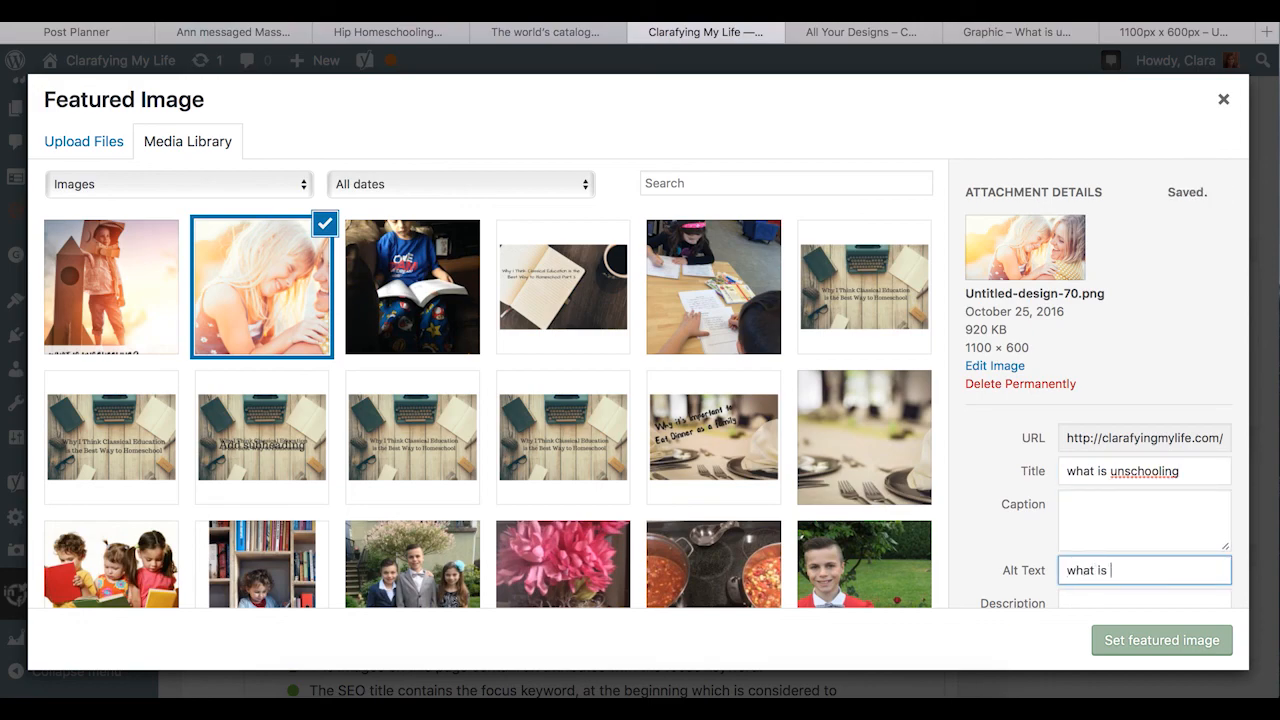
left_click_drag(1210, 571, 1052, 574)
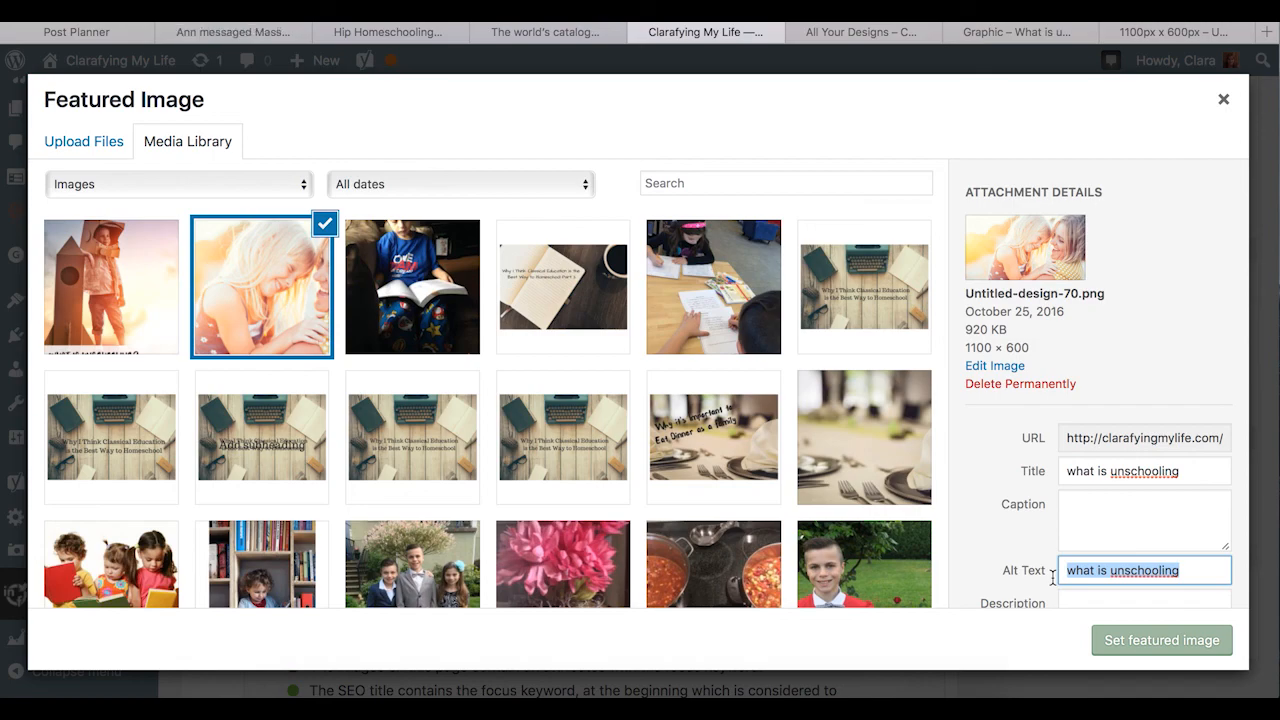
left_click(1191, 571)
left_click_drag(1192, 571, 1057, 571)
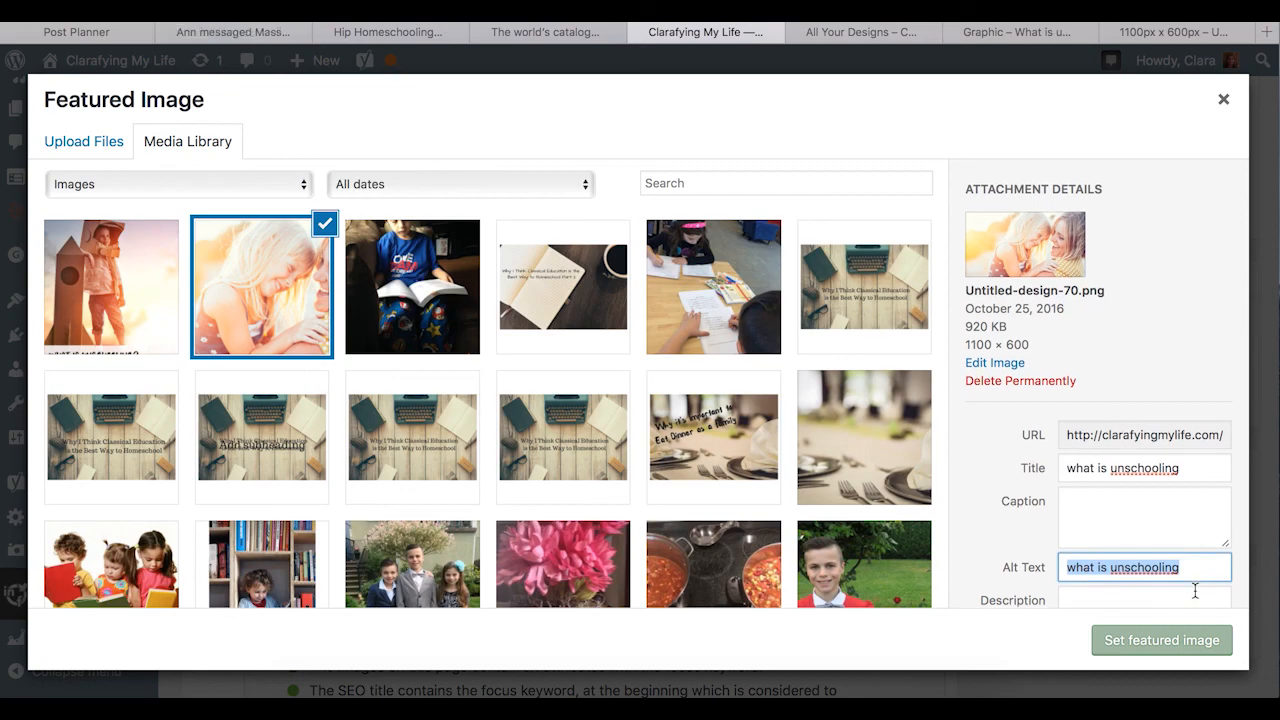
scroll(1198, 592, "down", 2)
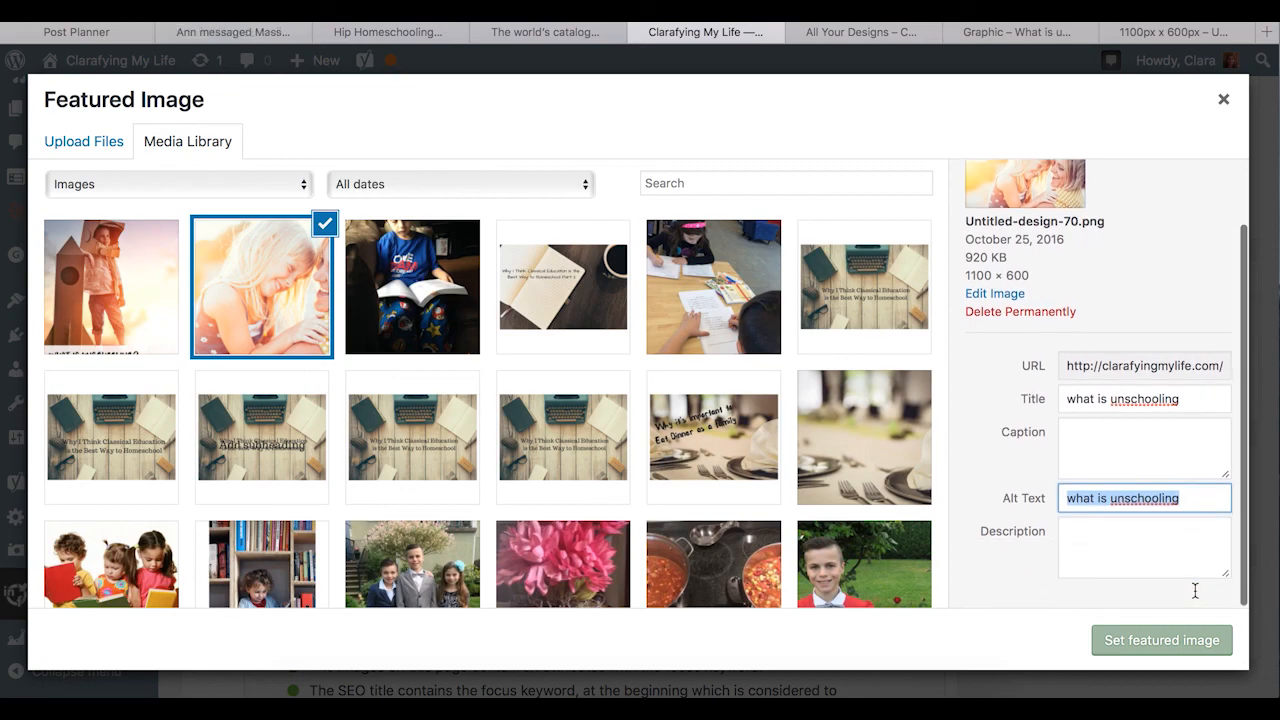
left_click(1169, 651)
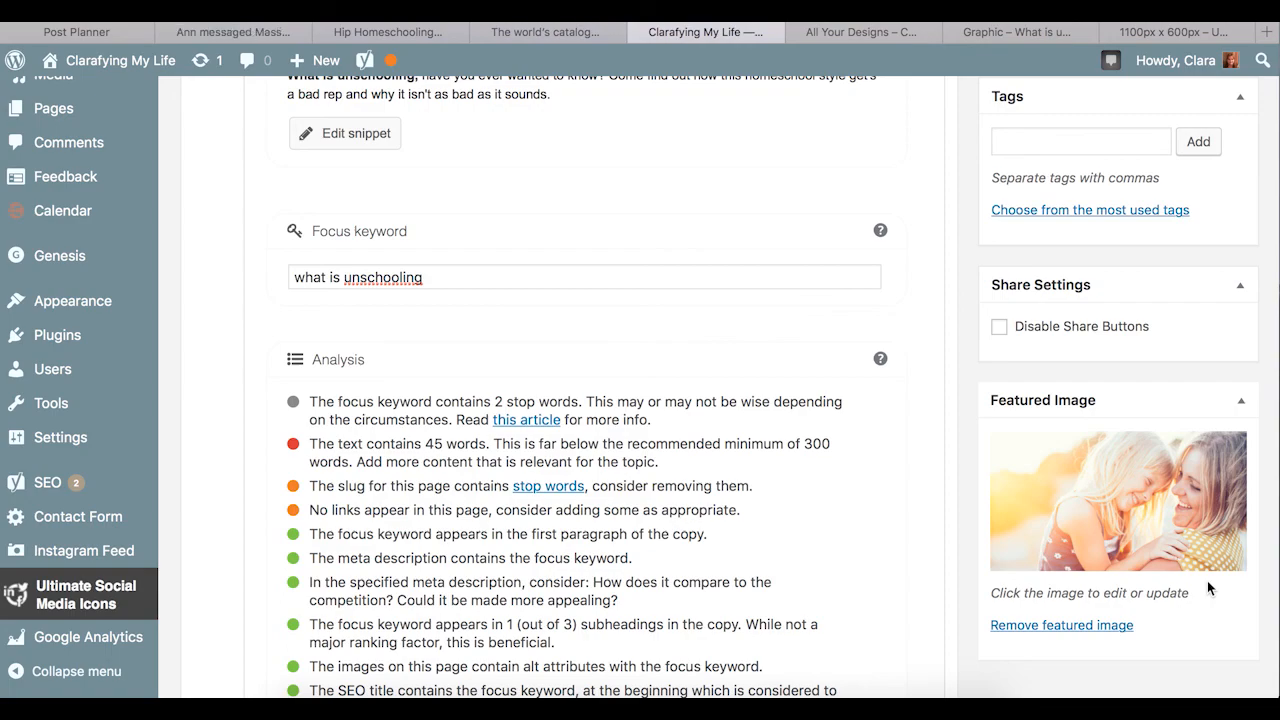
scroll(821, 590, "down", 6)
scroll(821, 590, "up", 6)
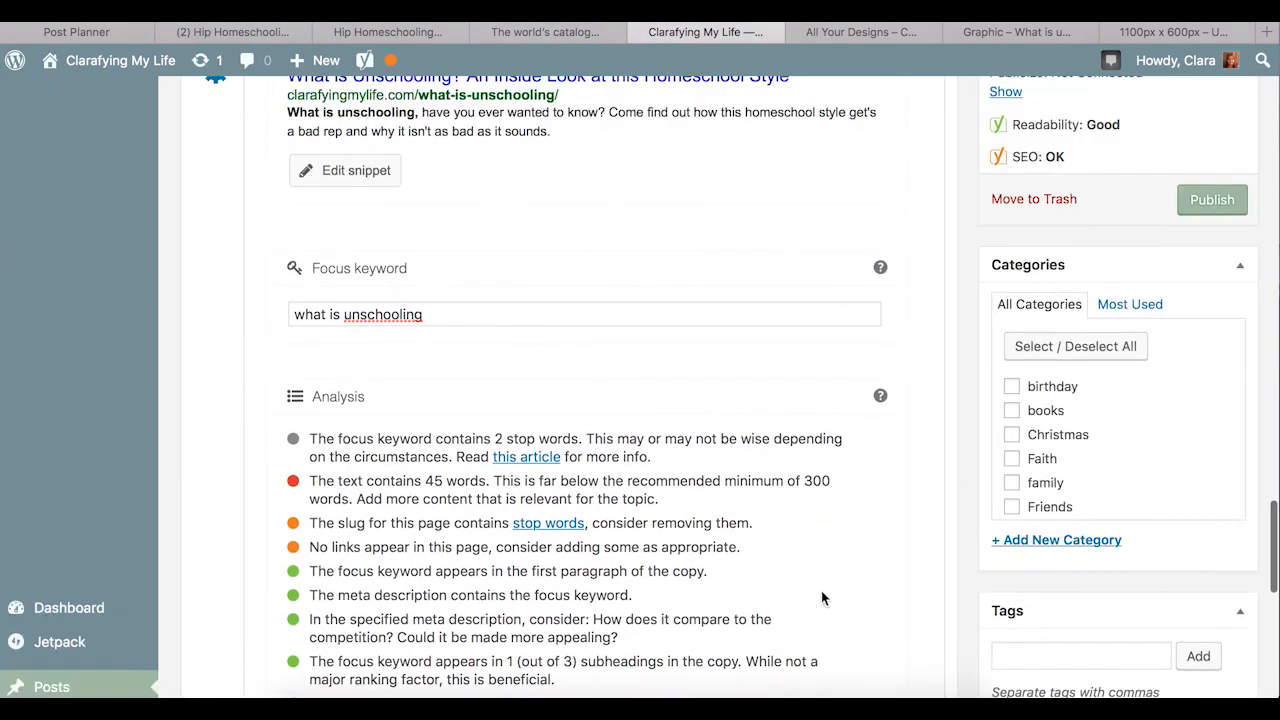
scroll(821, 590, "up", 2)
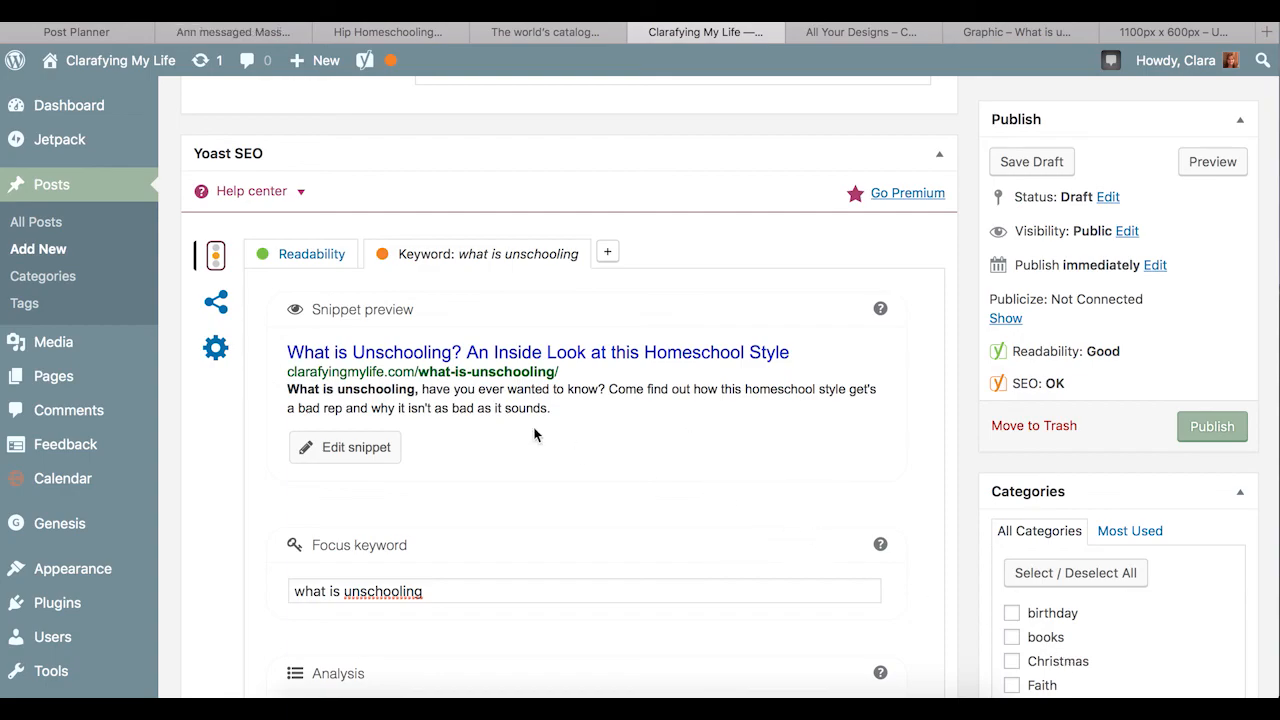
scroll(534, 434, "up", 3)
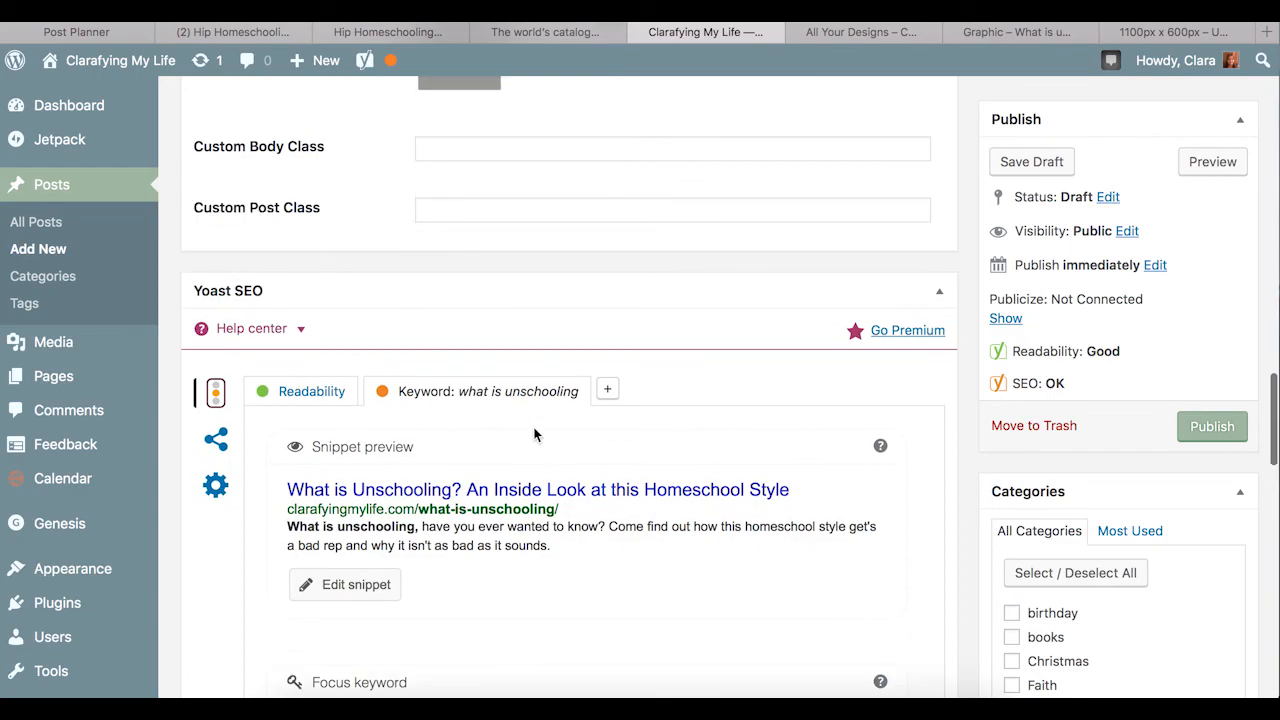
scroll(534, 434, "up", 5)
In Yoast's social sharing settings, choose Untitled-design-70.png from the media library as the post's Facebook image
scroll(534, 434, "down", 5)
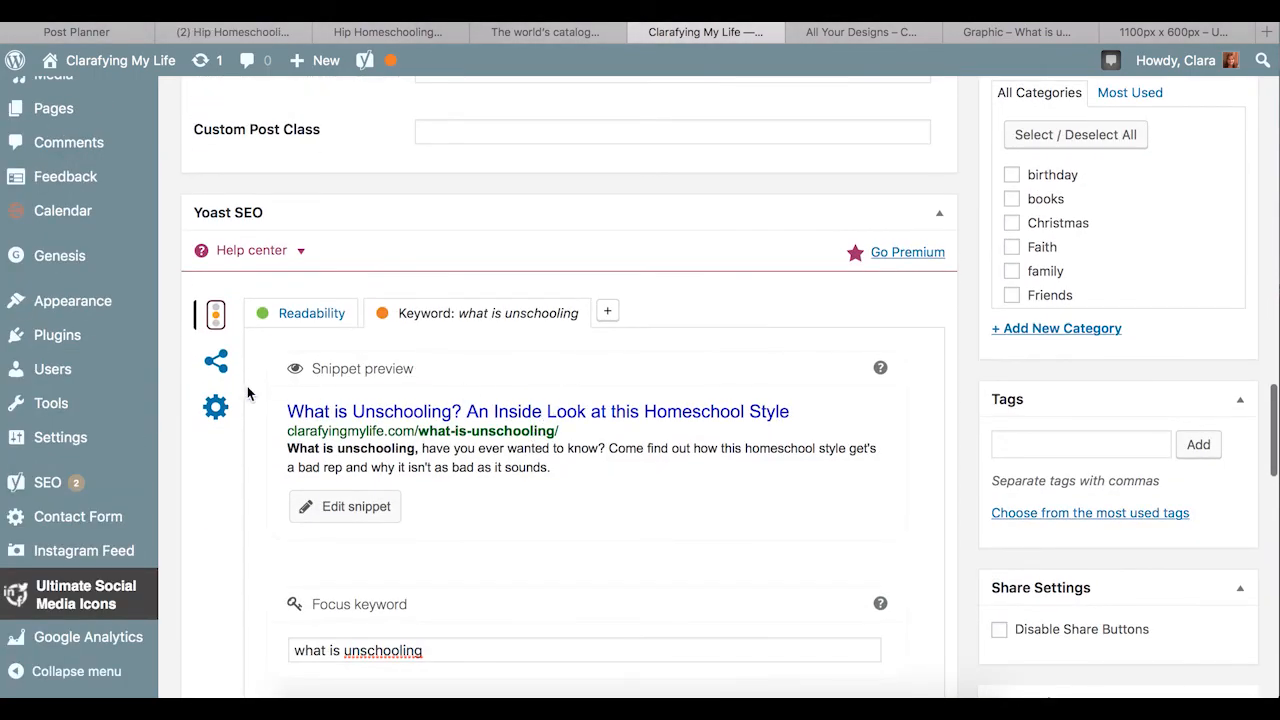
left_click(214, 364)
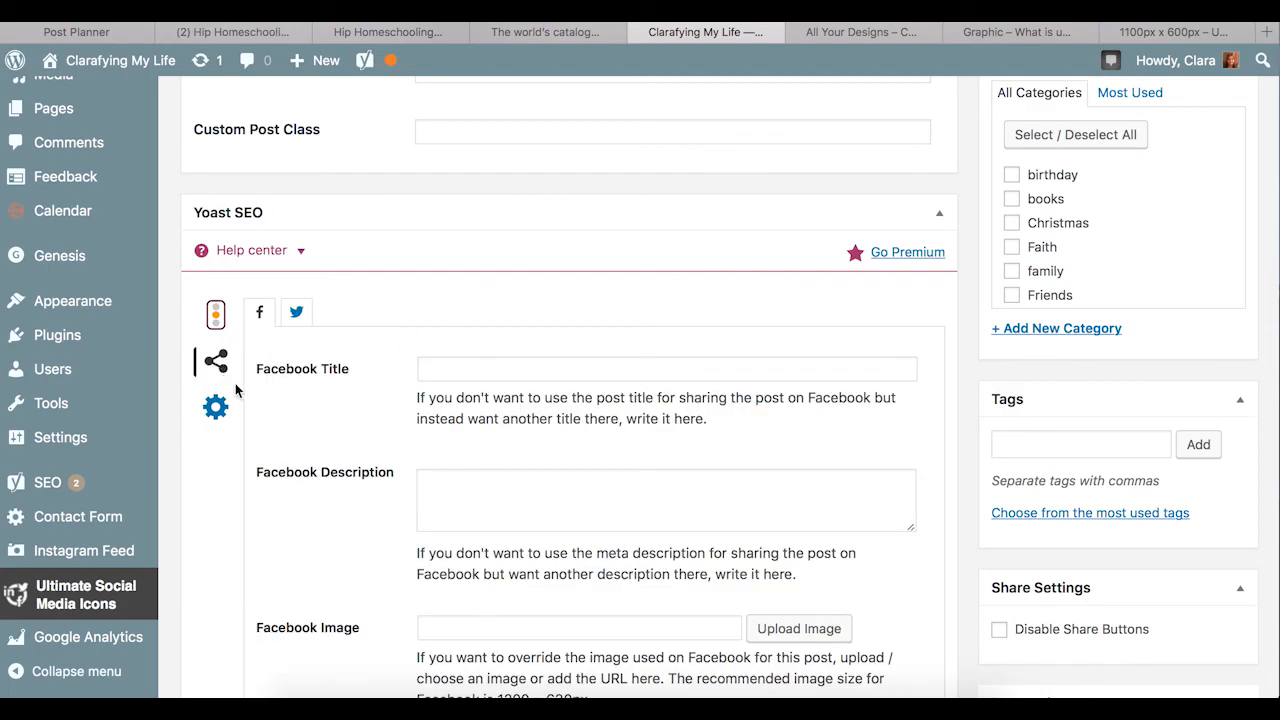
left_click(457, 370)
scroll(456, 585, "down", 2)
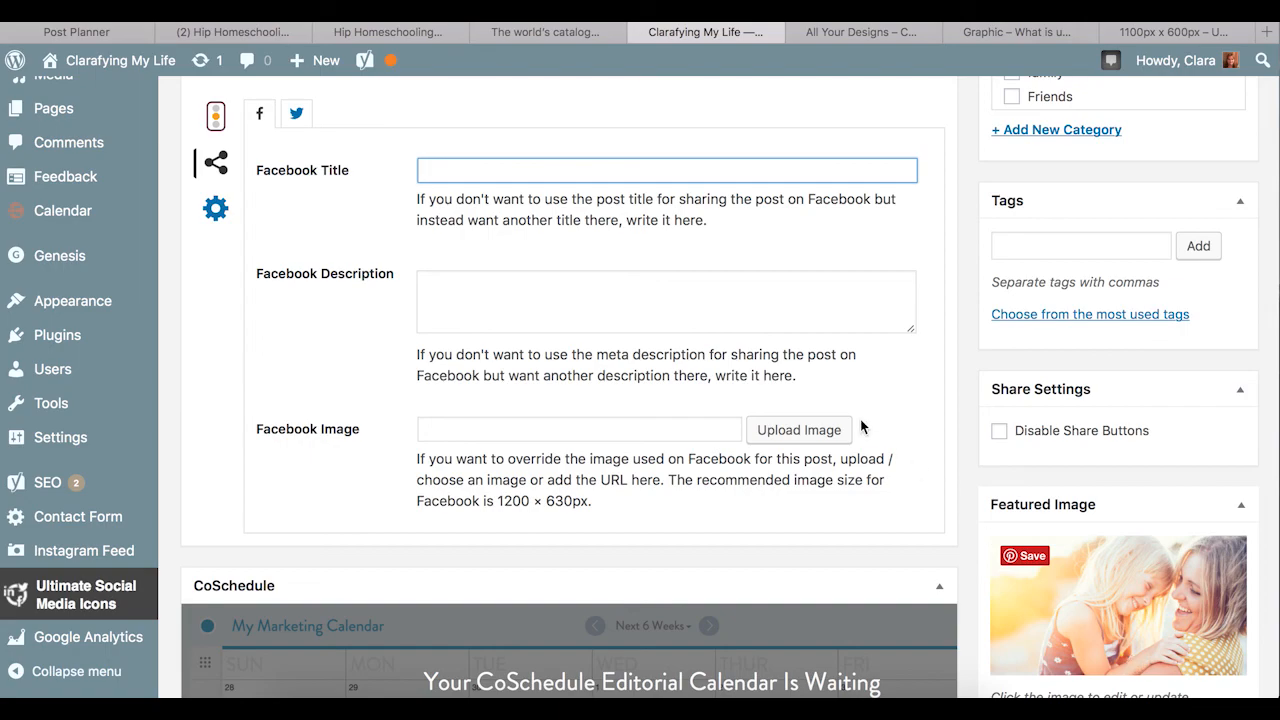
left_click(765, 428)
left_click(262, 282)
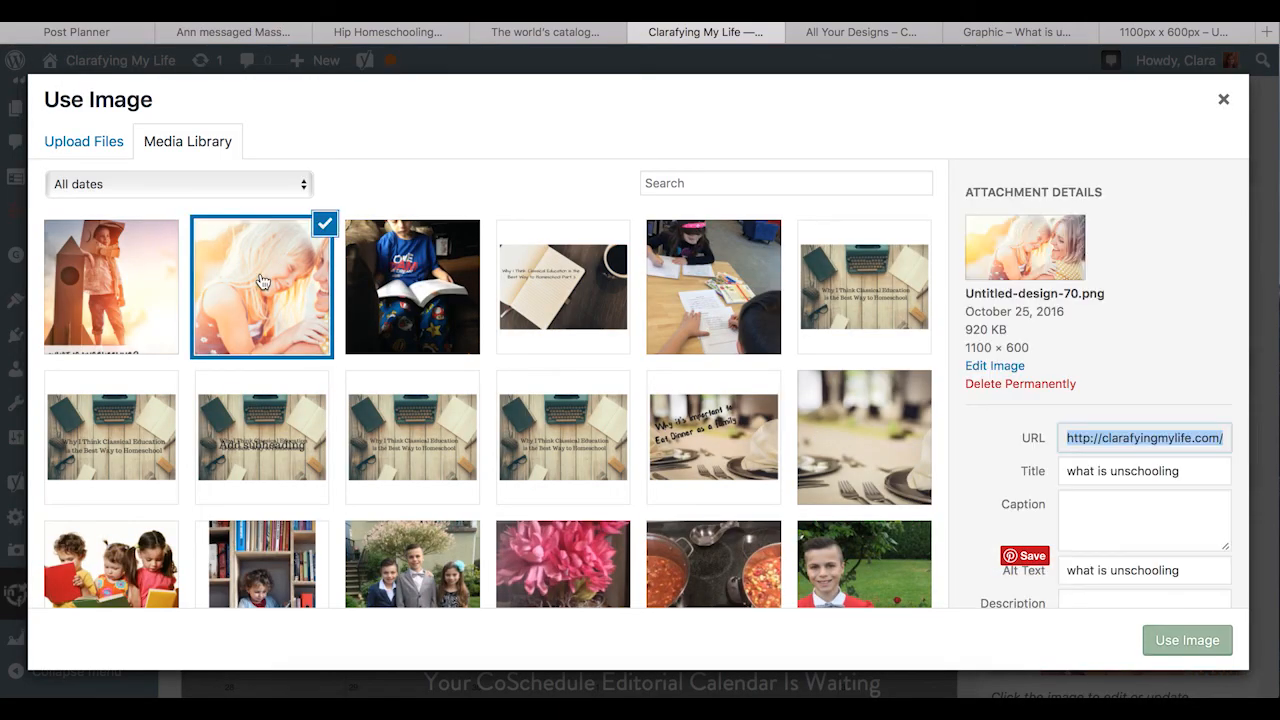
left_click(1160, 642)
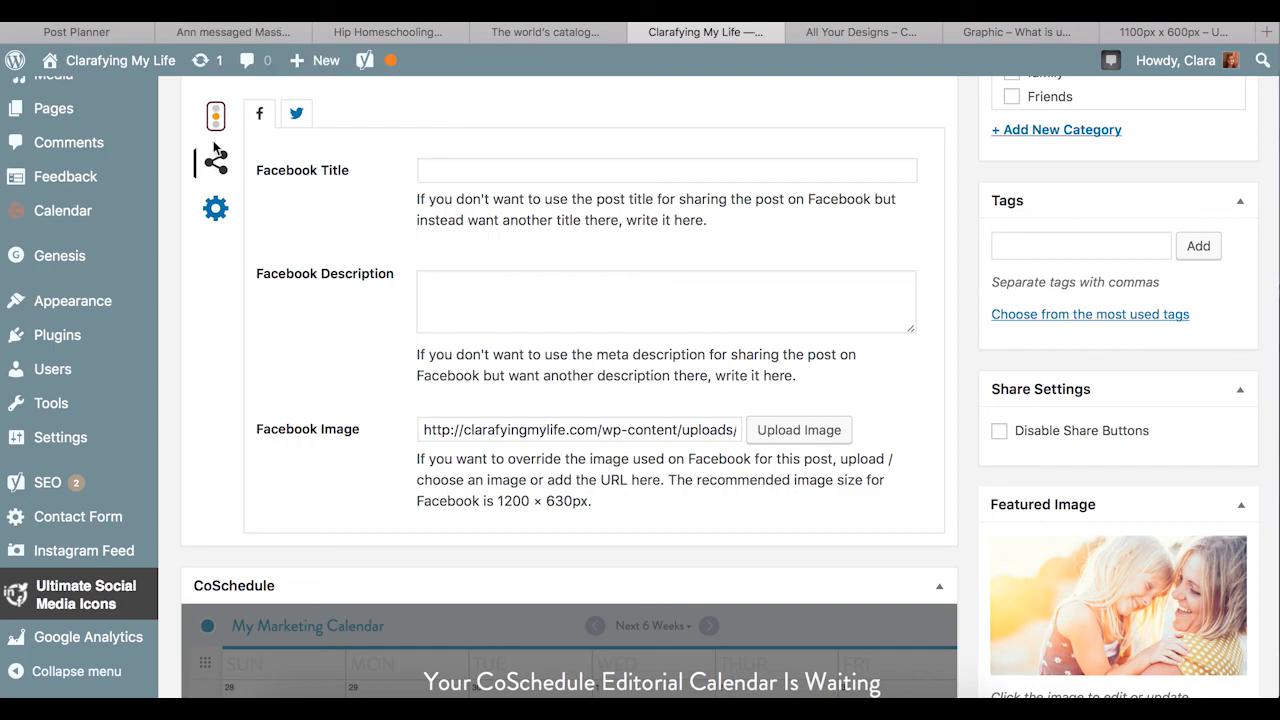
Review the Facebook title and description fields and compare them with the snippet preview and focus keyword analysis
scroll(315, 324, "up", 2)
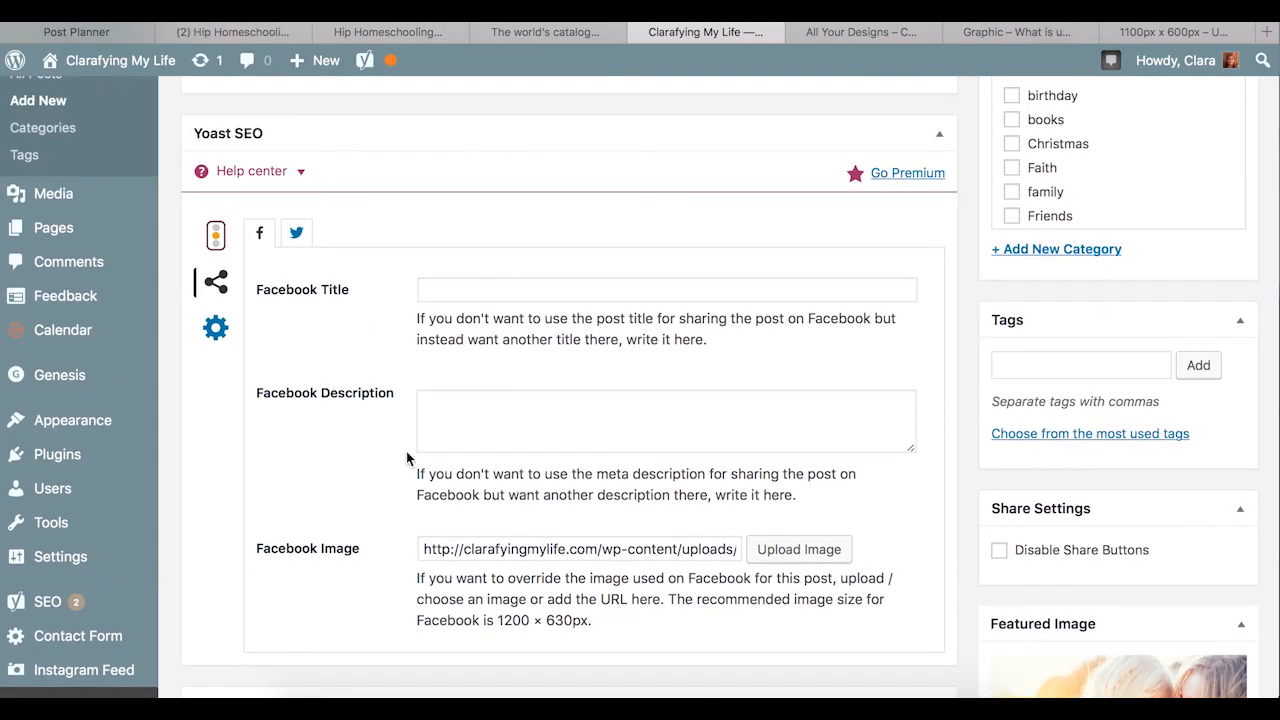
scroll(378, 488, "down", 1)
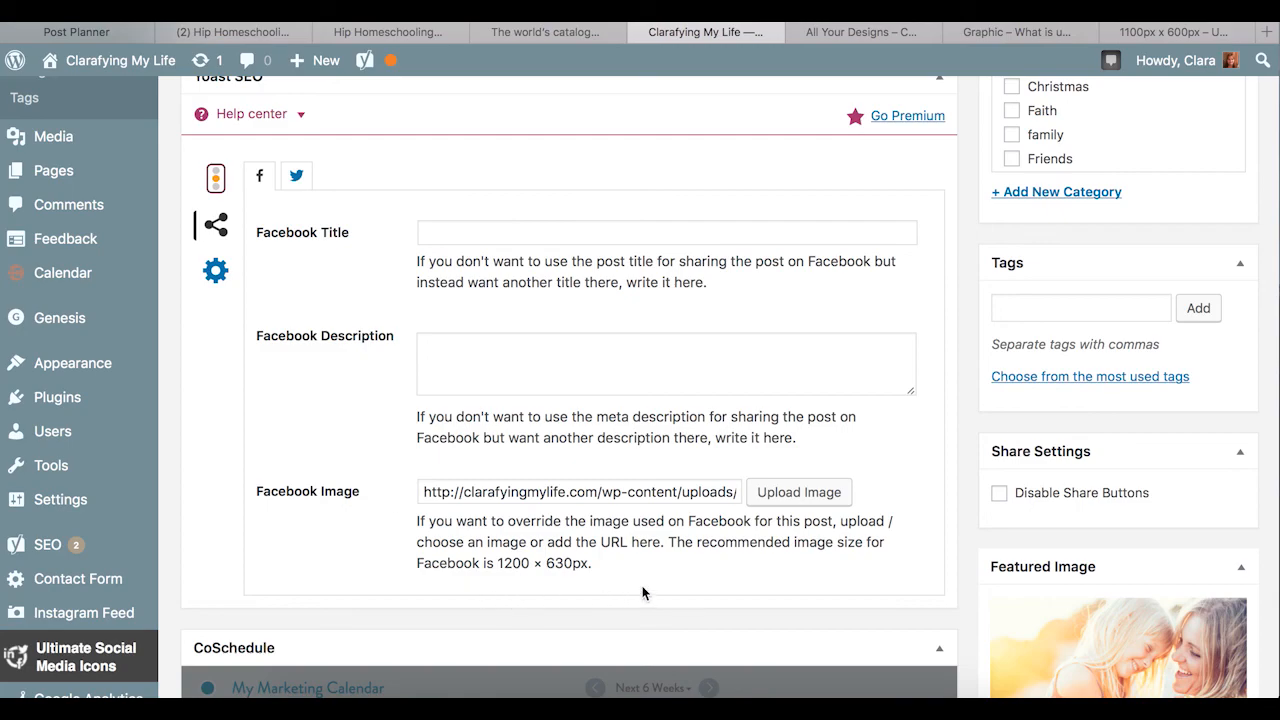
left_click(502, 378)
left_click(482, 234)
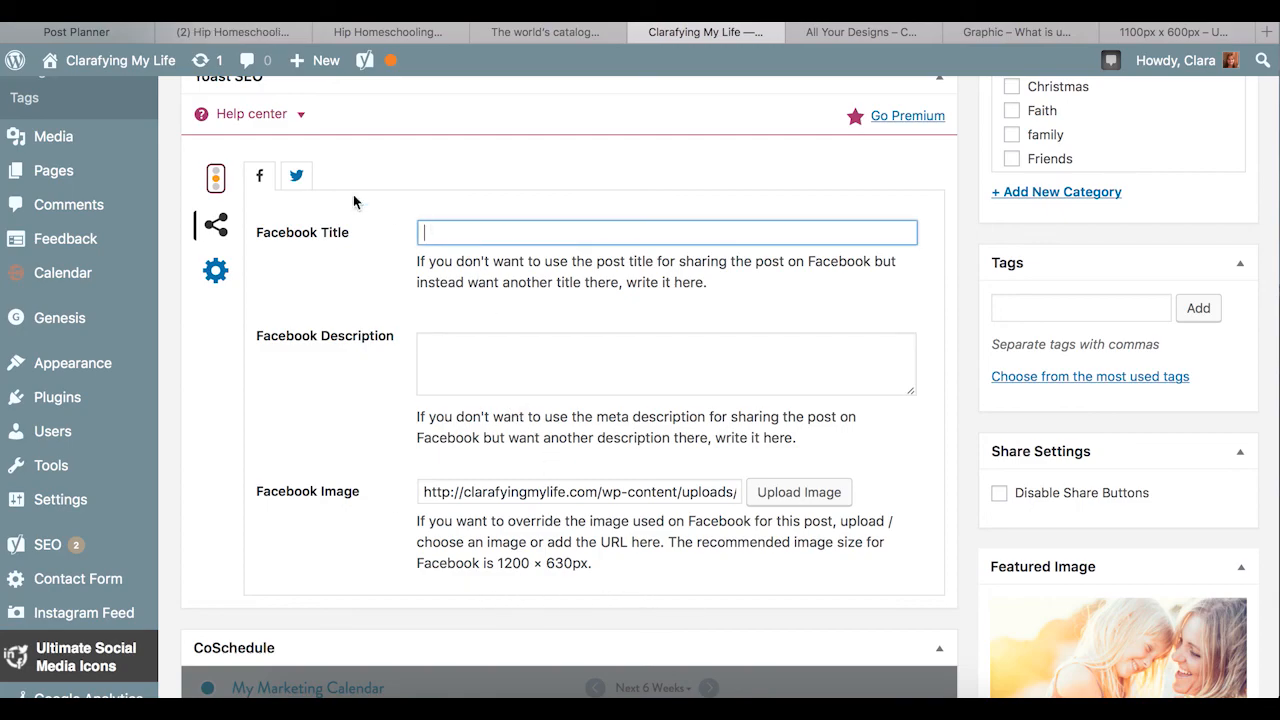
left_click(215, 178)
scroll(384, 500, "down", 3)
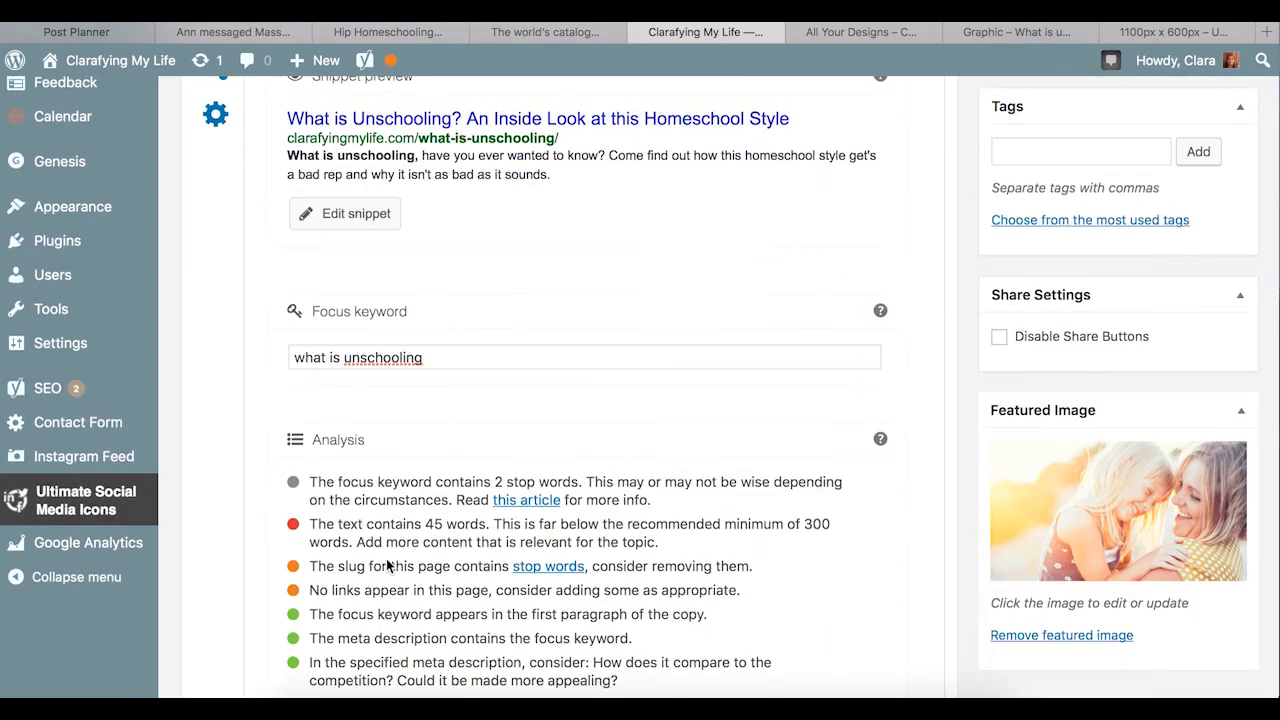
scroll(388, 566, "down", 10)
scroll(388, 566, "up", 12)
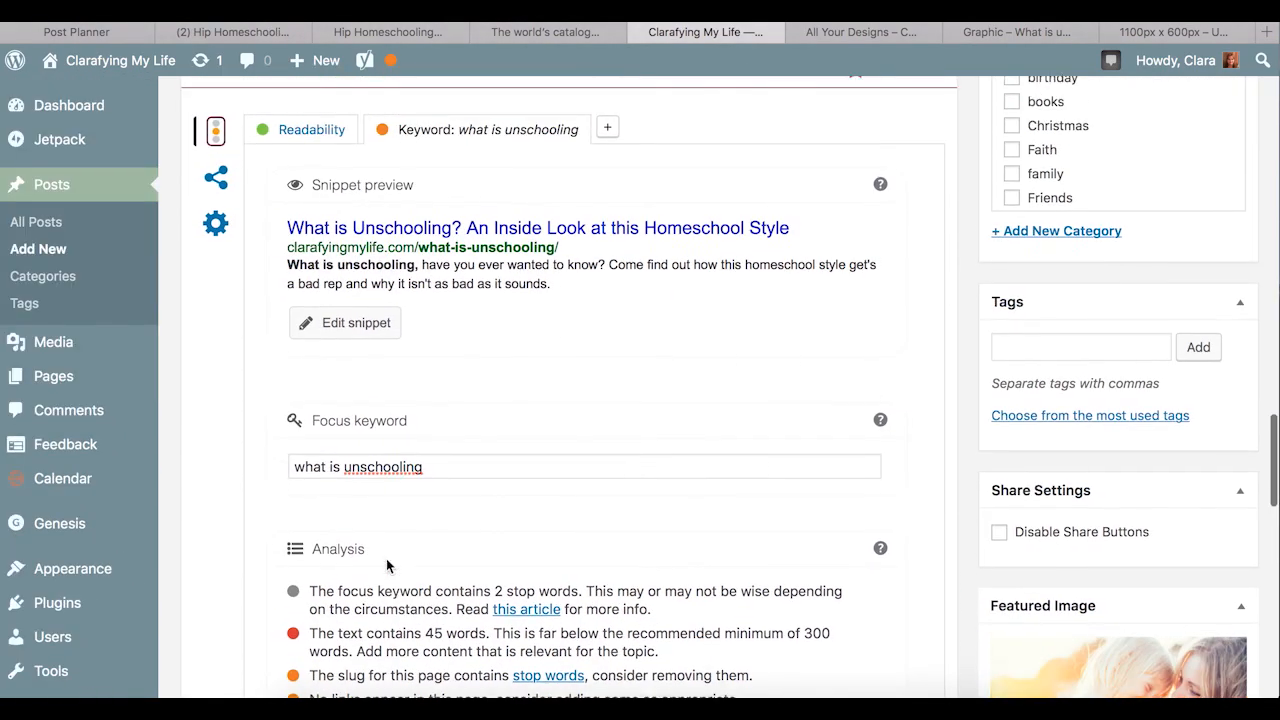
left_click(214, 190)
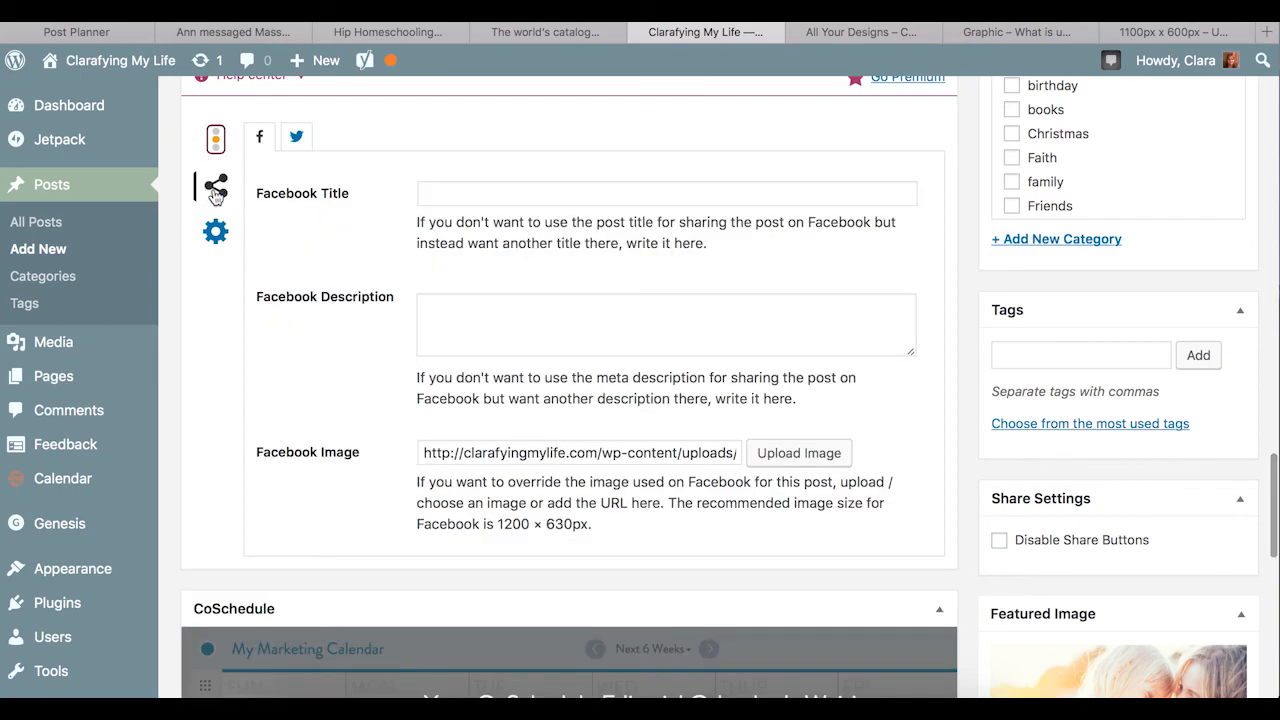
left_click(480, 195)
left_click(440, 330)
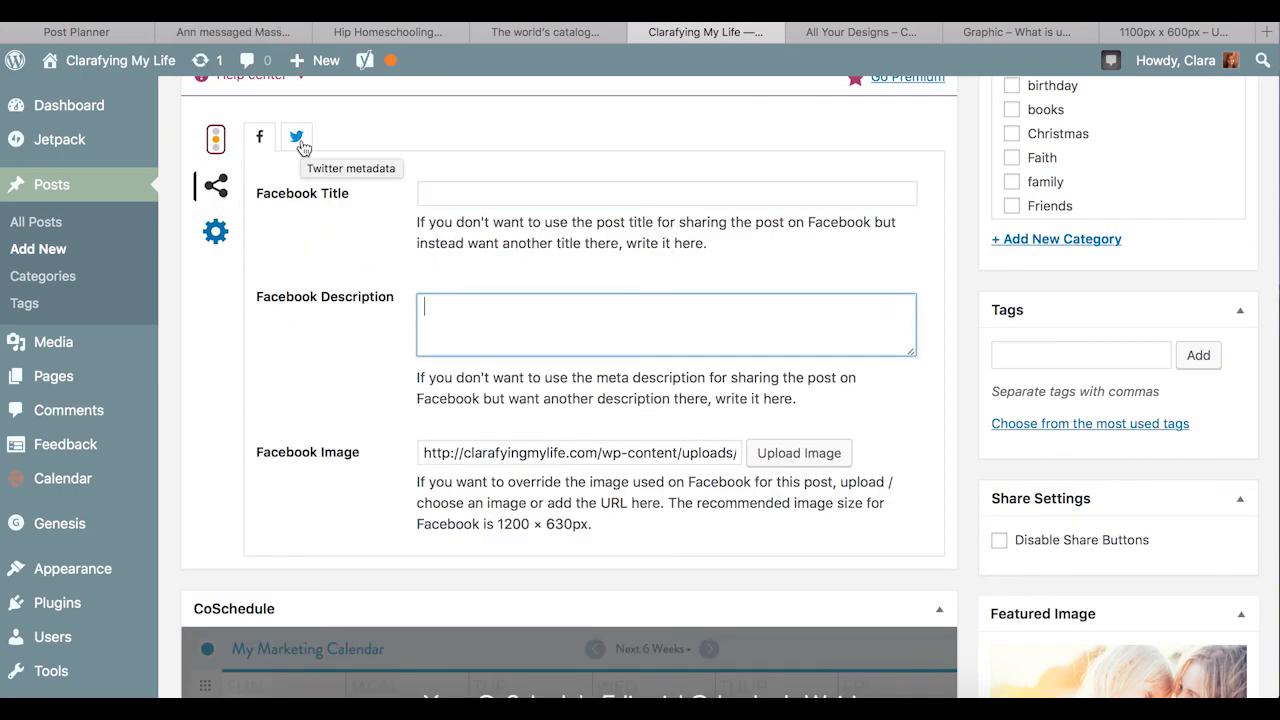
left_click(215, 140)
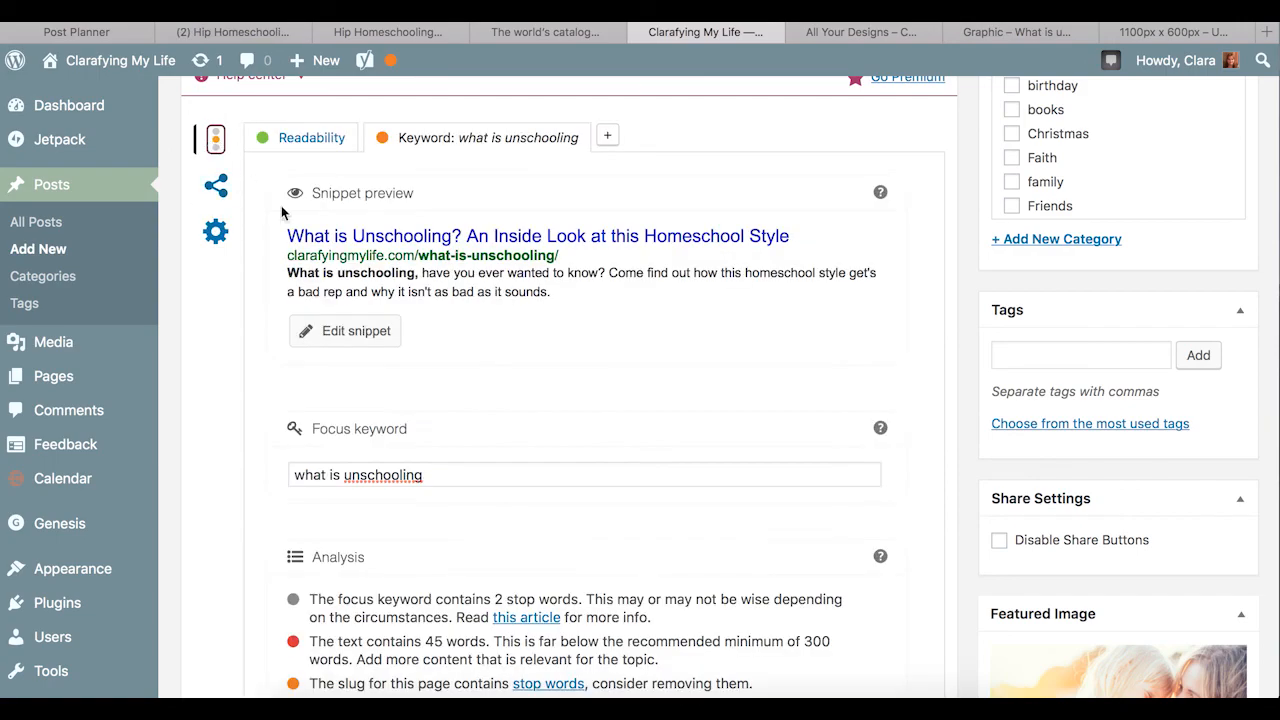
scroll(578, 465, "down", 5)
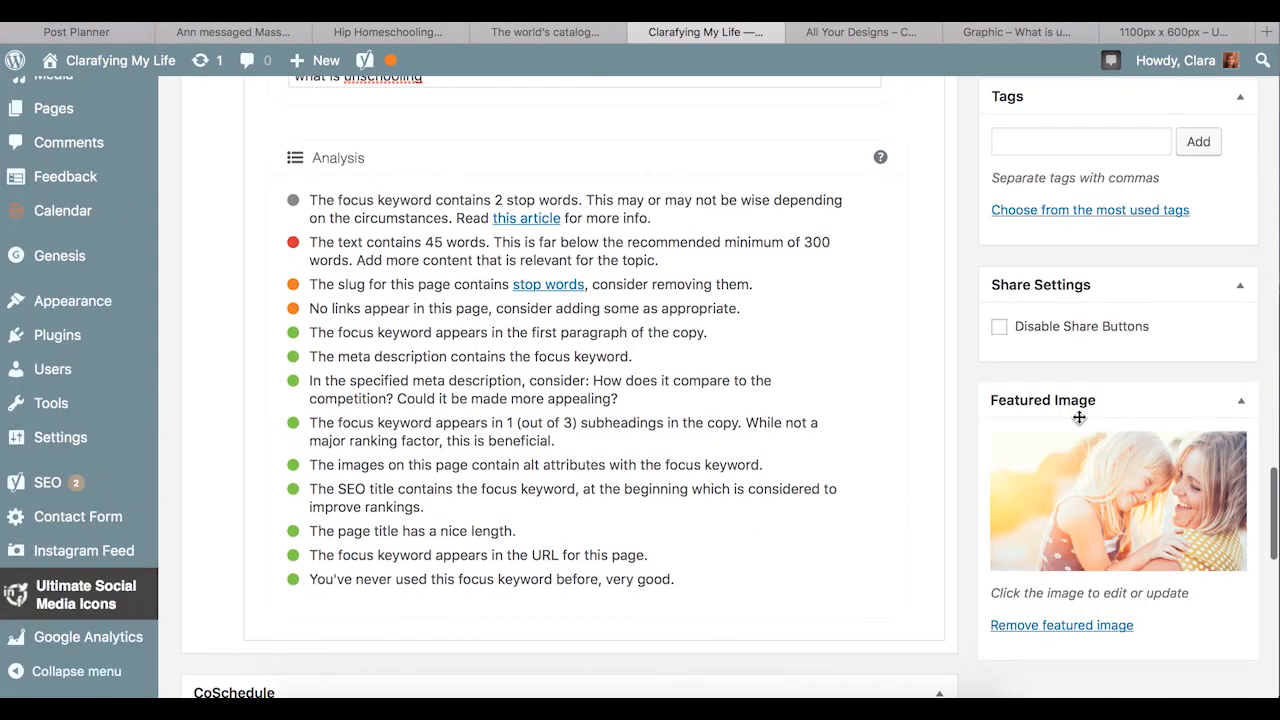
Check the display size options of the photo img_0152 for the "image" placeholder and leave the media library without inserting it
scroll(691, 349, "up", 15)
scroll(691, 349, "down", 3)
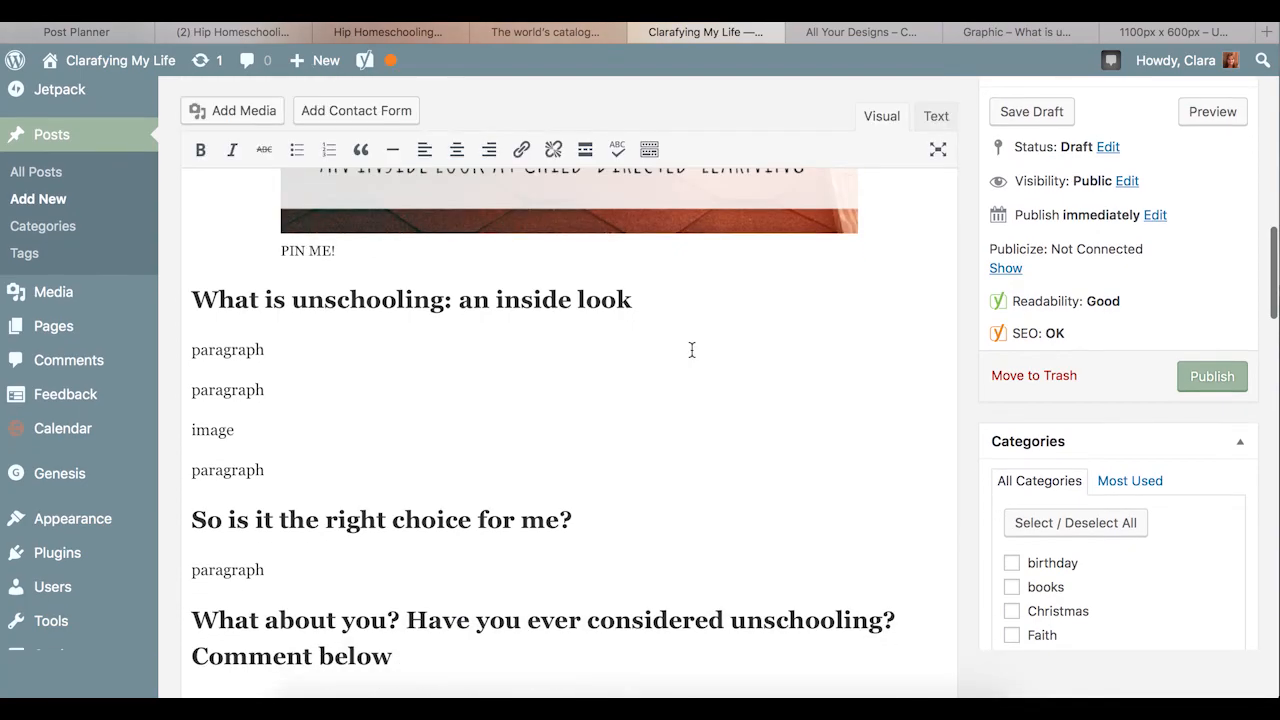
left_click_drag(266, 340, 186, 343)
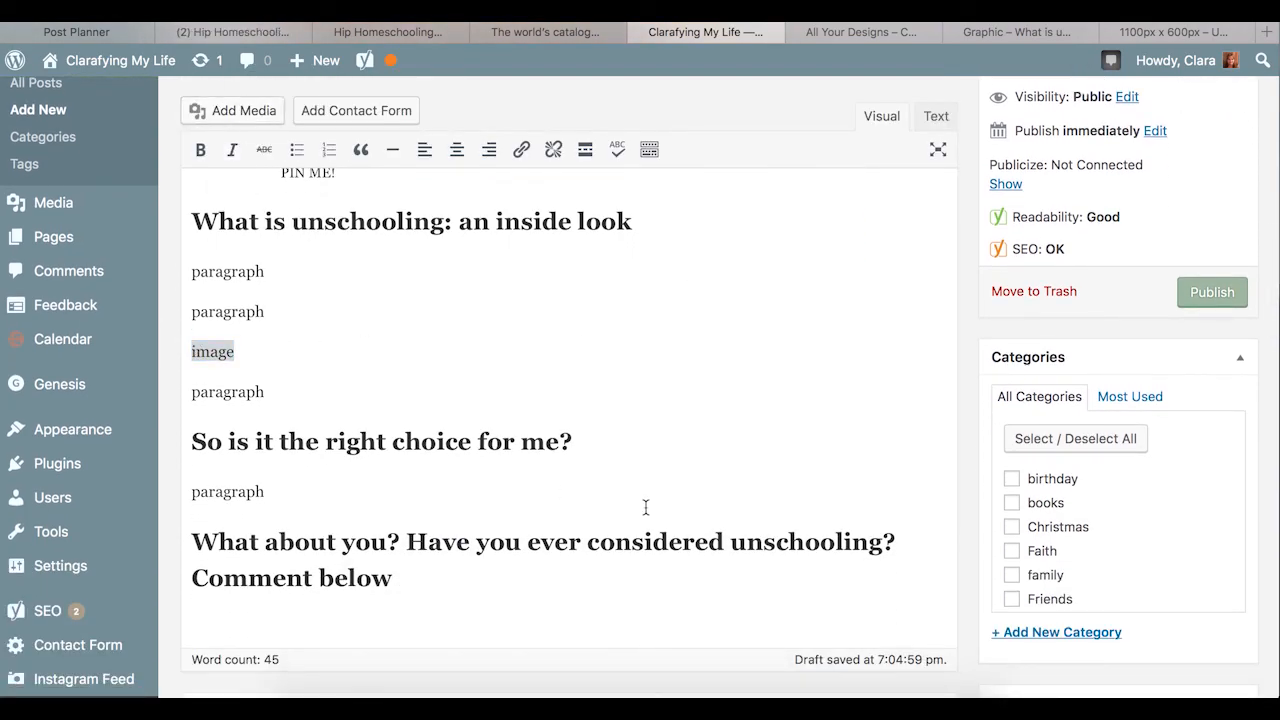
left_click(232, 111)
left_click(600, 310)
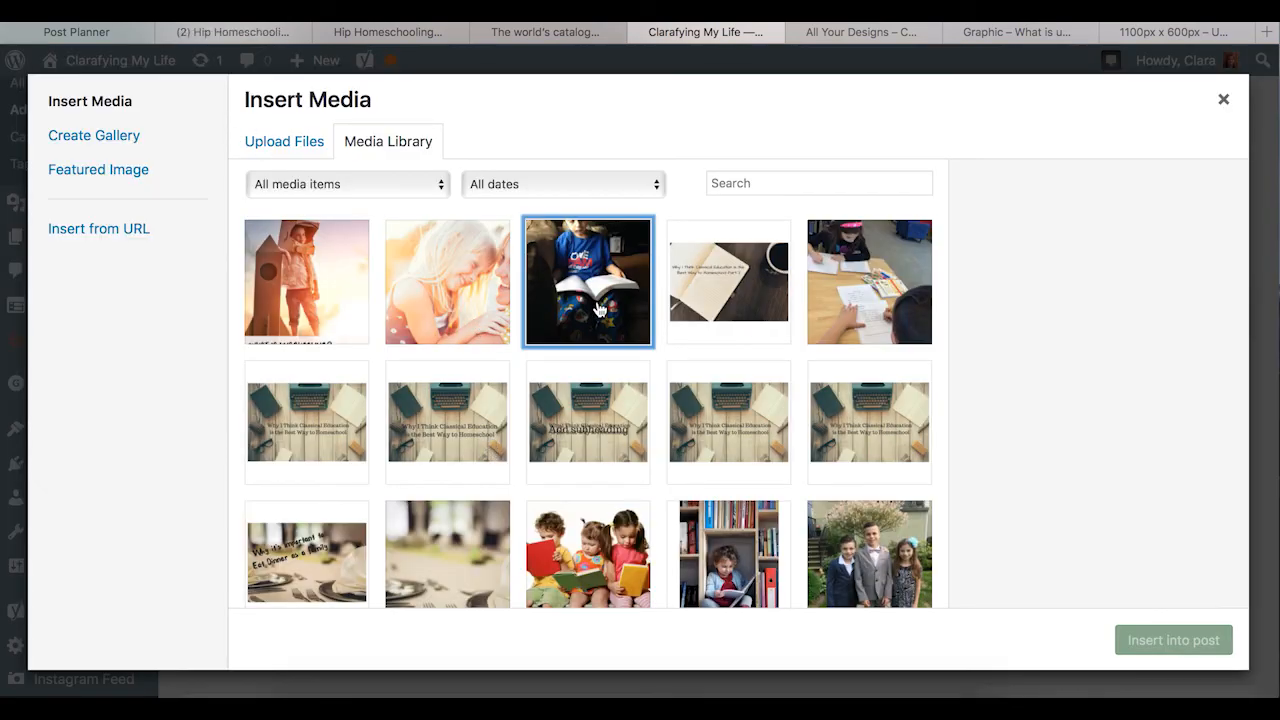
scroll(1035, 430, "down", 5)
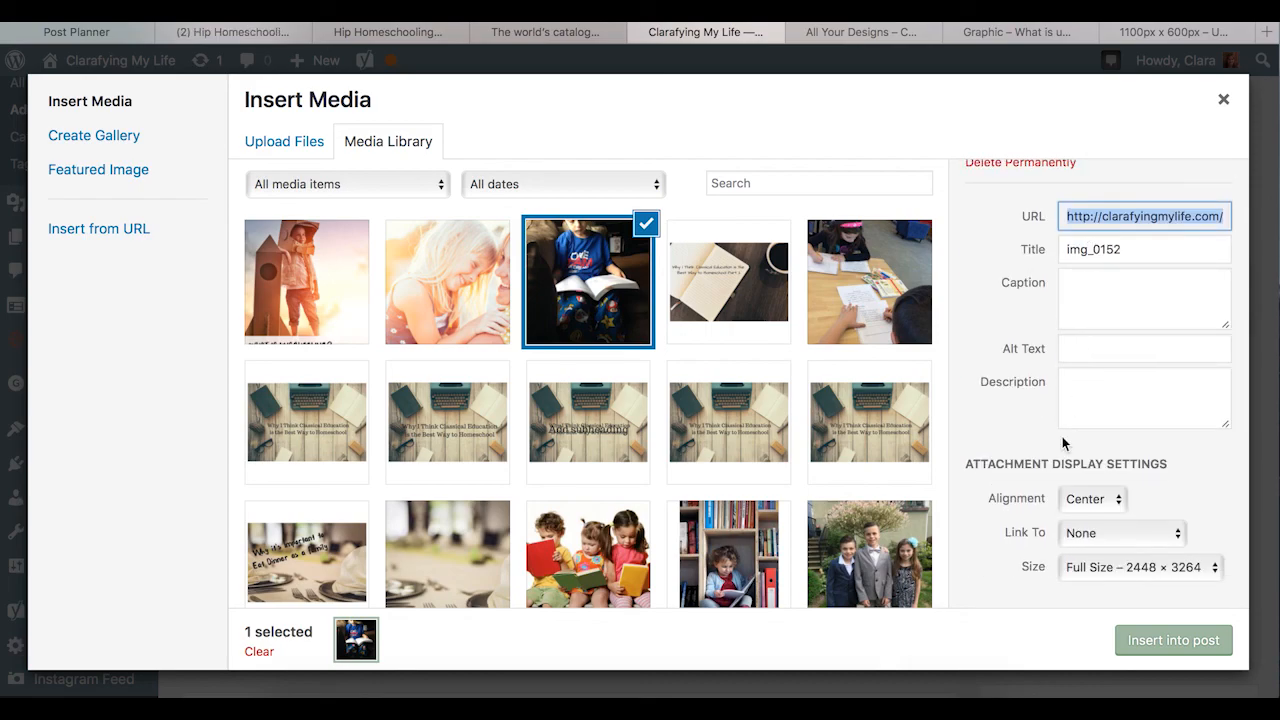
left_click(1147, 568)
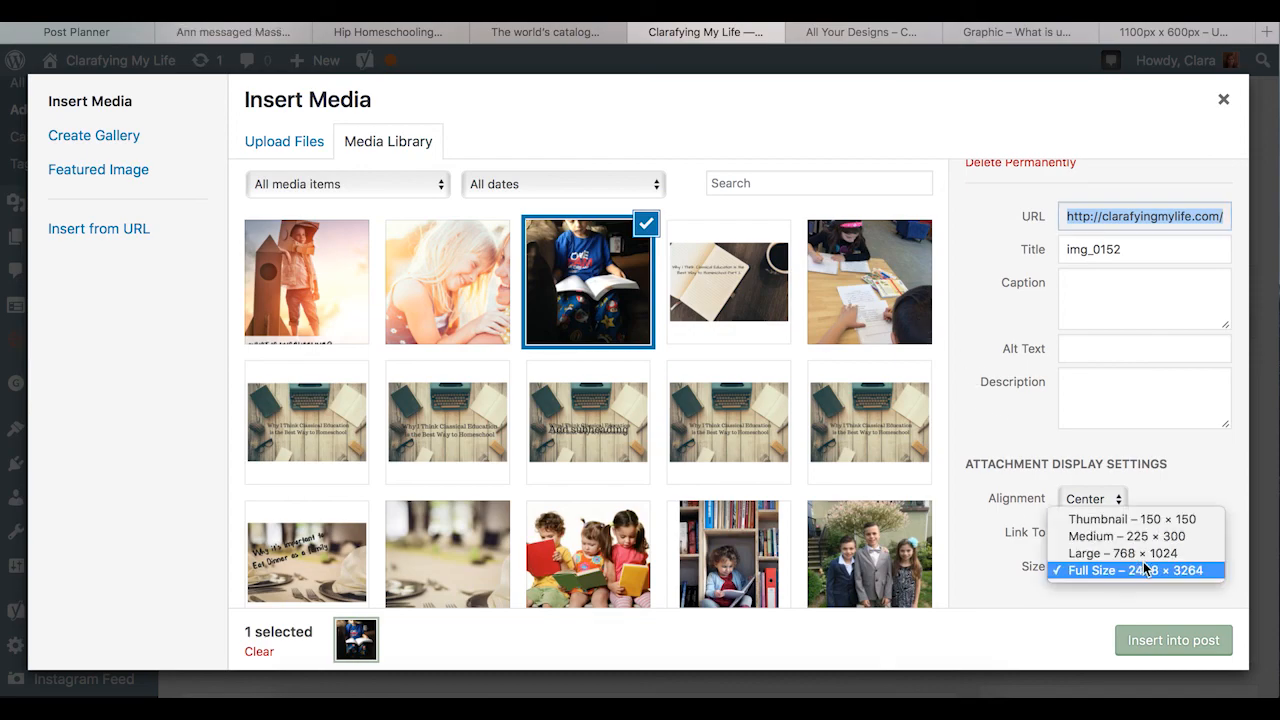
left_click(1060, 572)
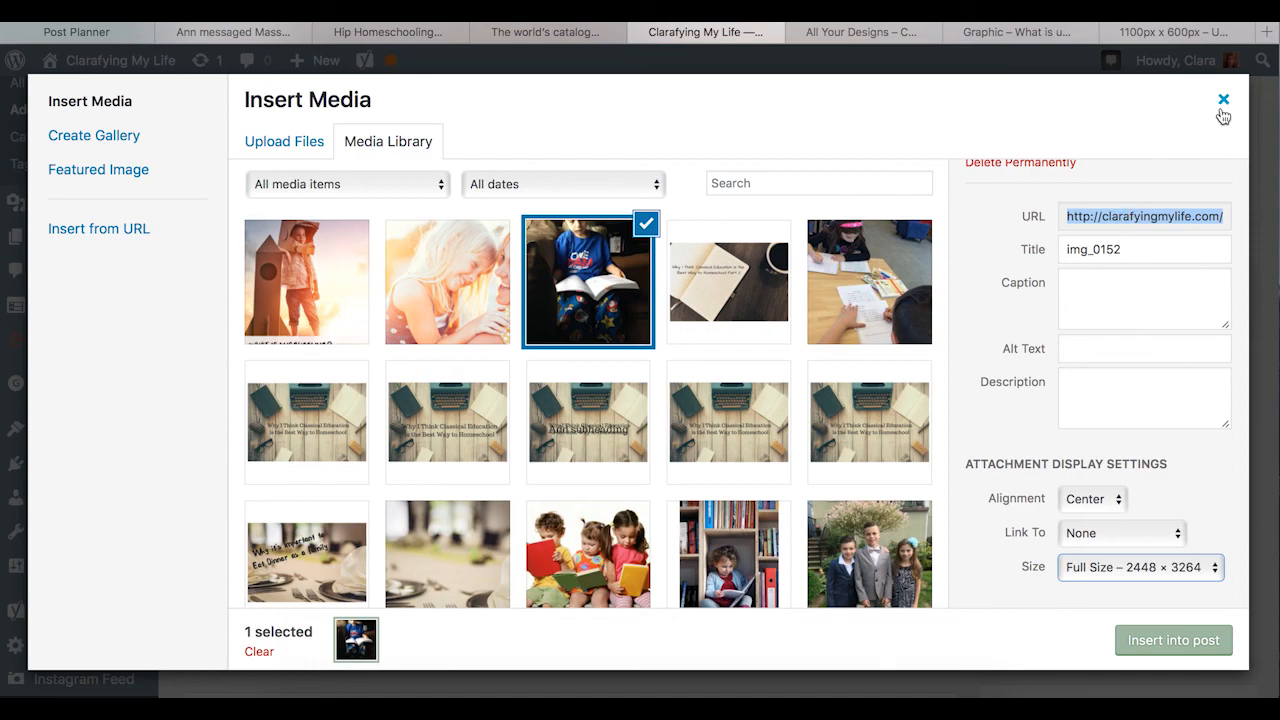
left_click(1221, 110)
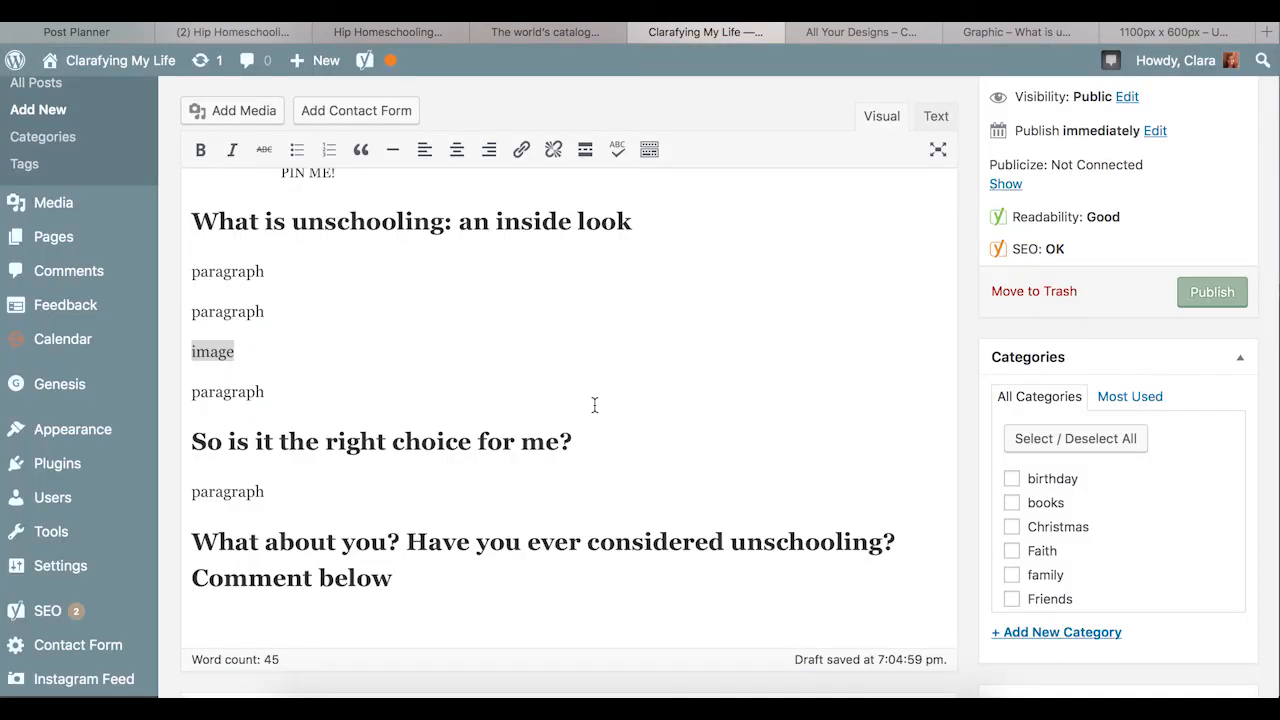
scroll(594, 405, "up", 10)
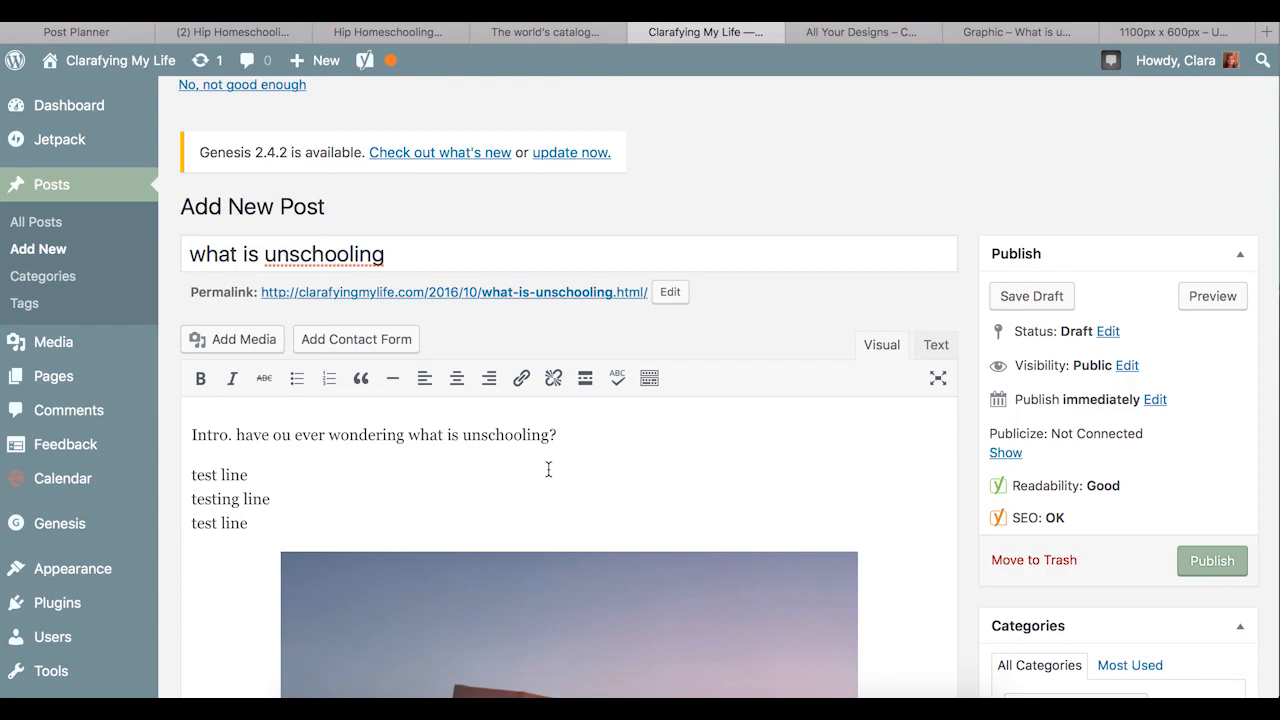
scroll(548, 469, "up", 2)
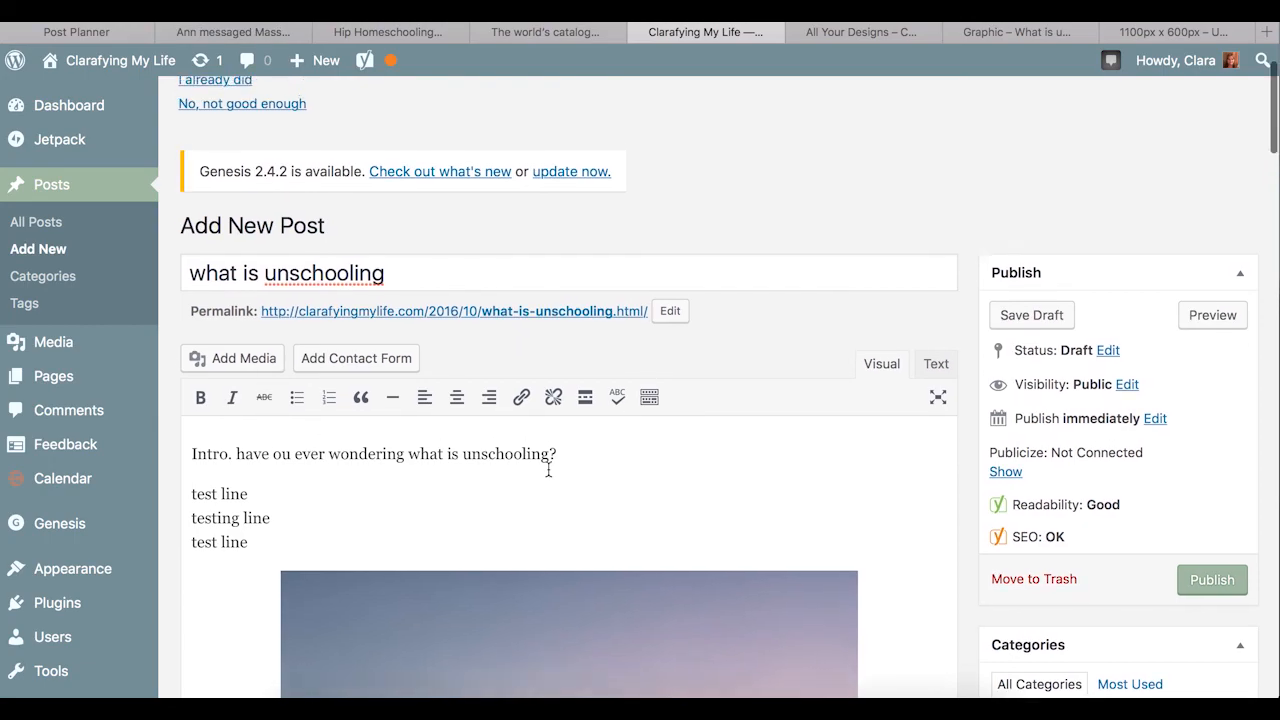